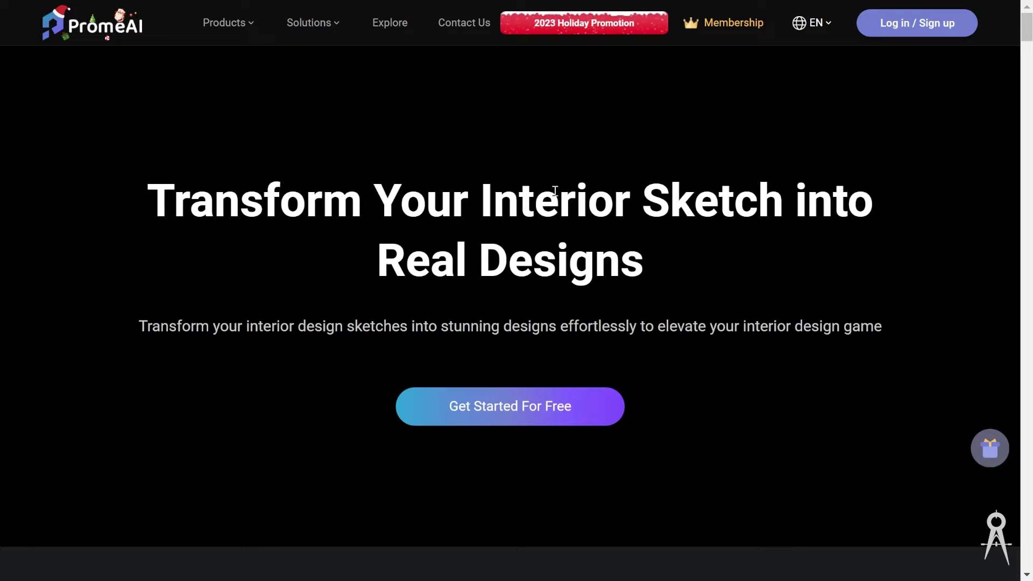
Review the interior design landing page from its introduction through the target user groups to the Image Generation tools.
scroll(794, 281, "down", 5)
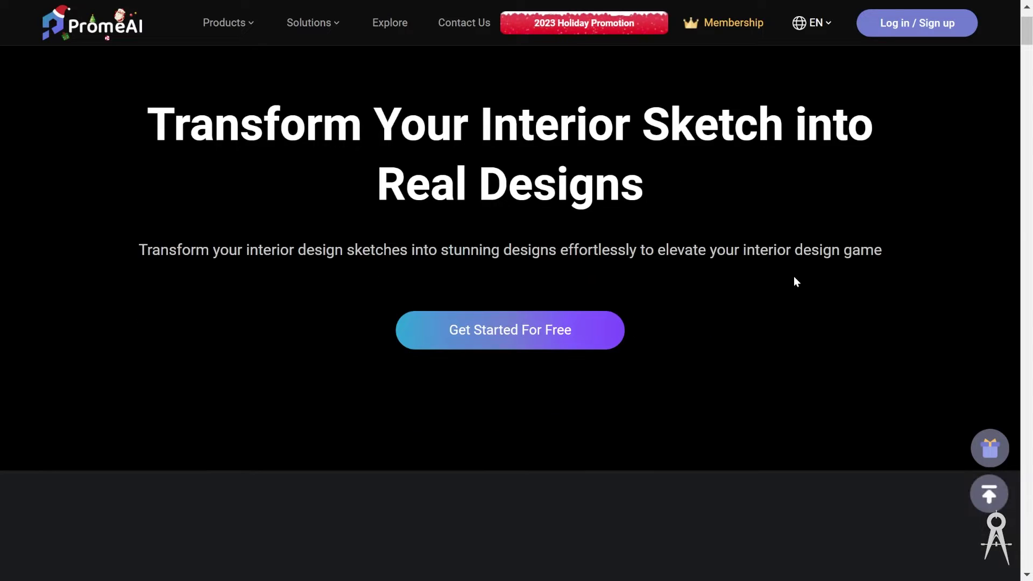
scroll(795, 281, "down", 1)
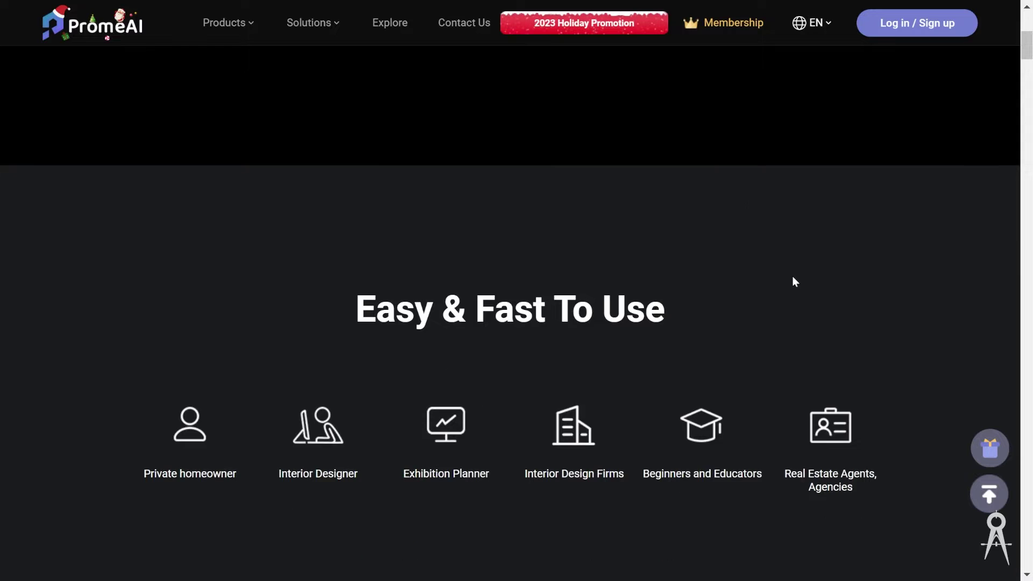
scroll(794, 281, "down", 1)
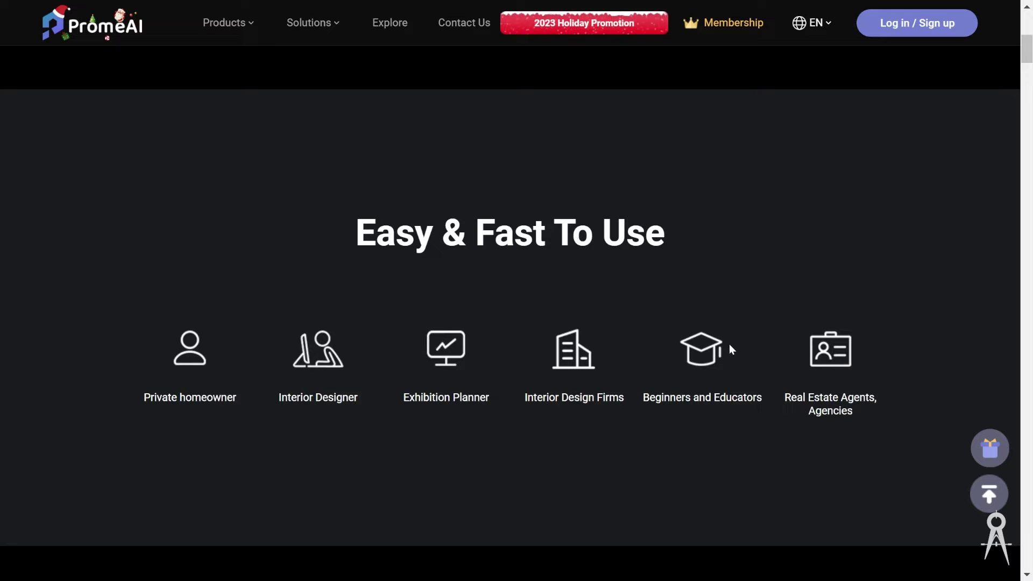
scroll(730, 345, "down", 2)
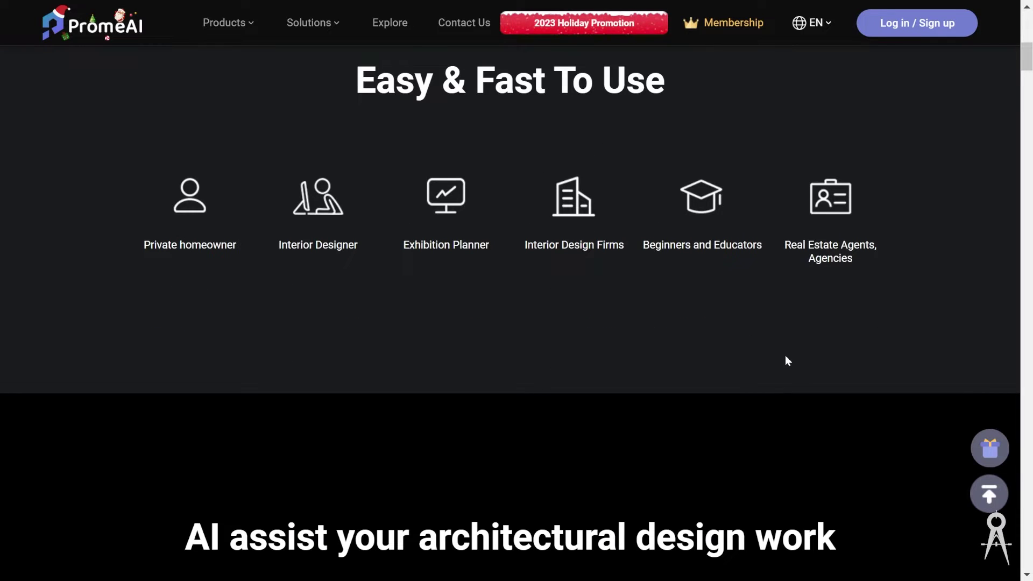
scroll(802, 339, "down", 2)
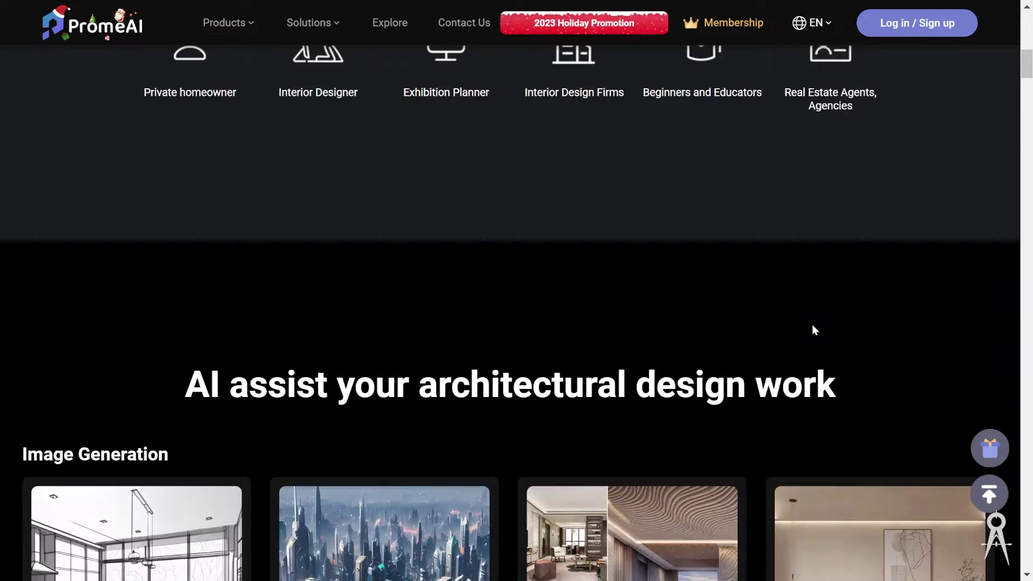
scroll(893, 305, "down", 3)
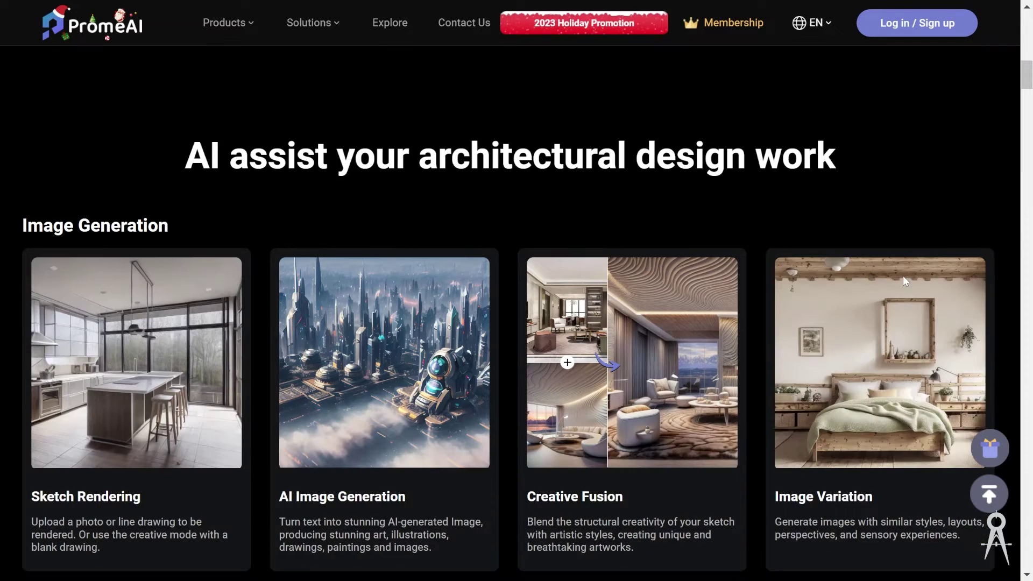
scroll(921, 266, "down", 1)
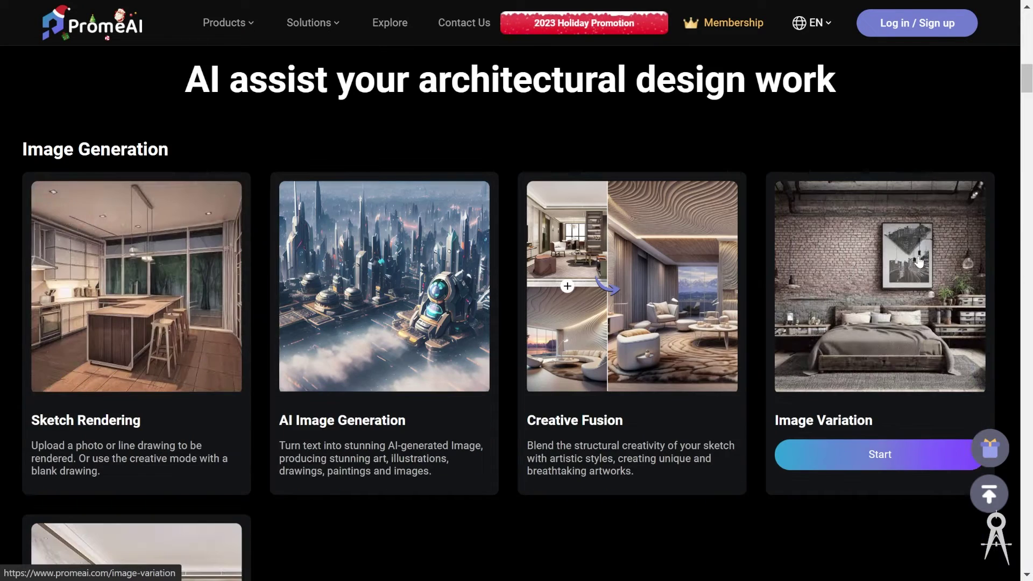
scroll(891, 226, "down", 1)
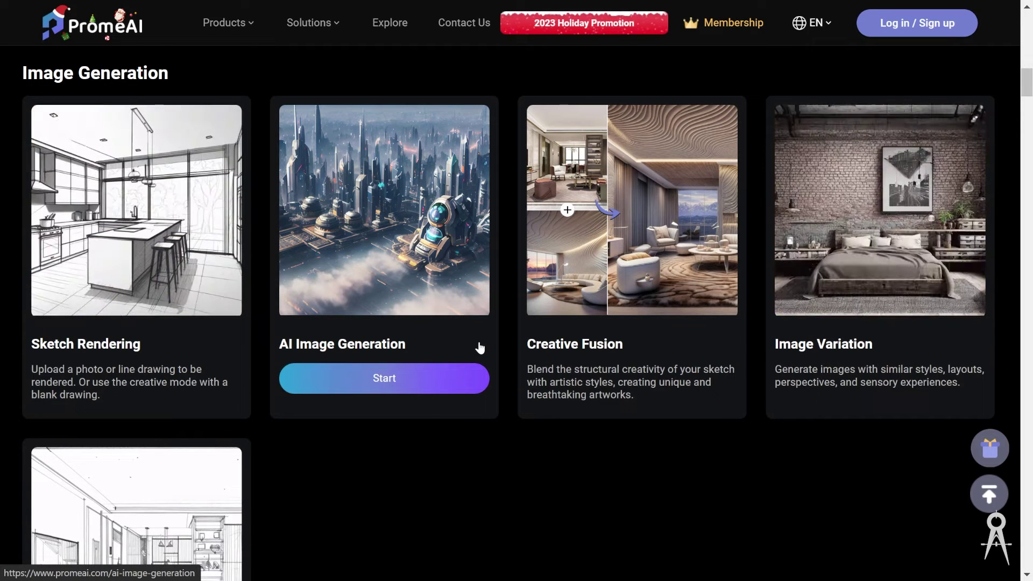
mouse_move(784, 346)
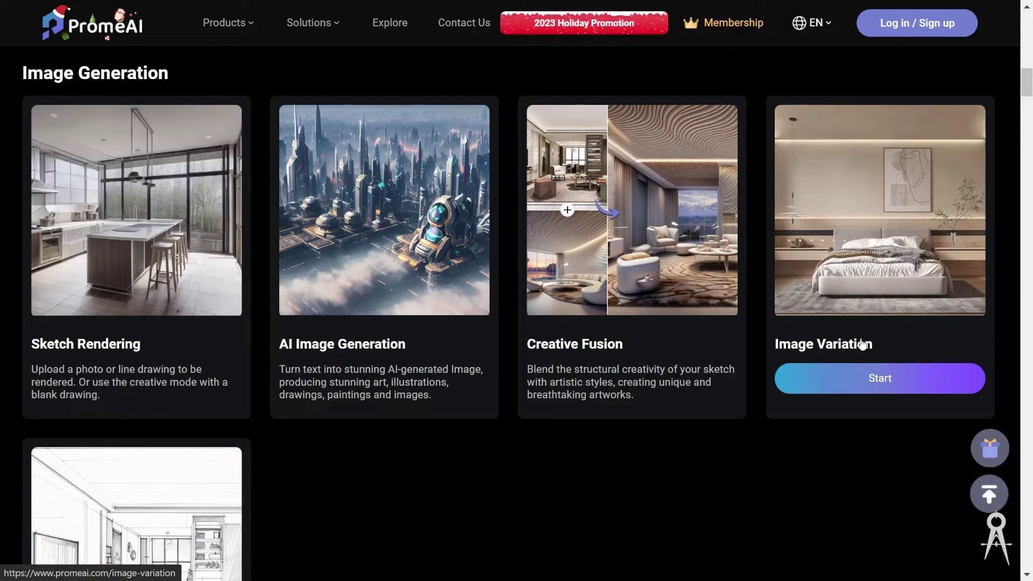
scroll(915, 372, "down", 2)
scroll(131, 516, "up", 2)
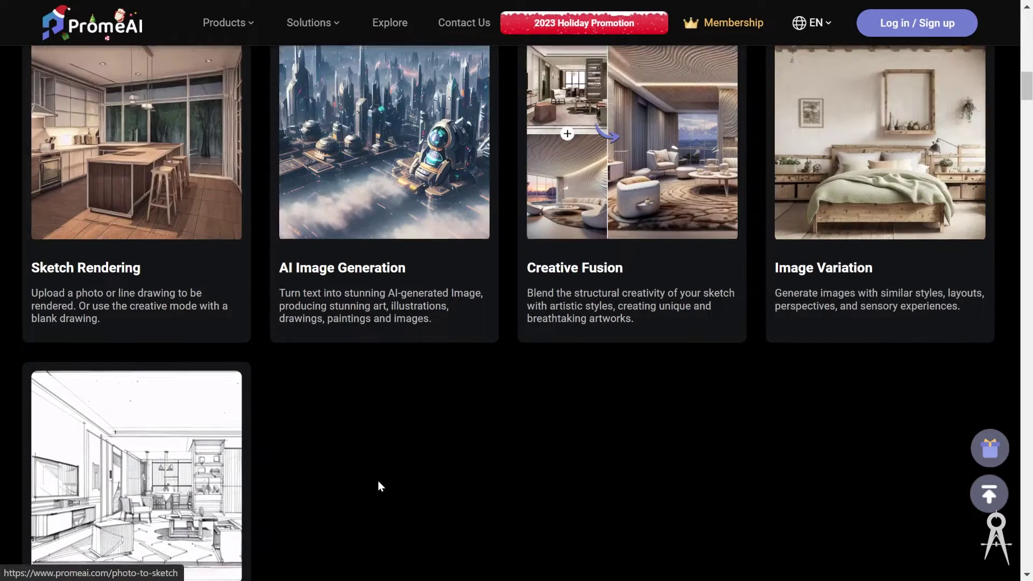
mouse_move(218, 308)
mouse_move(806, 258)
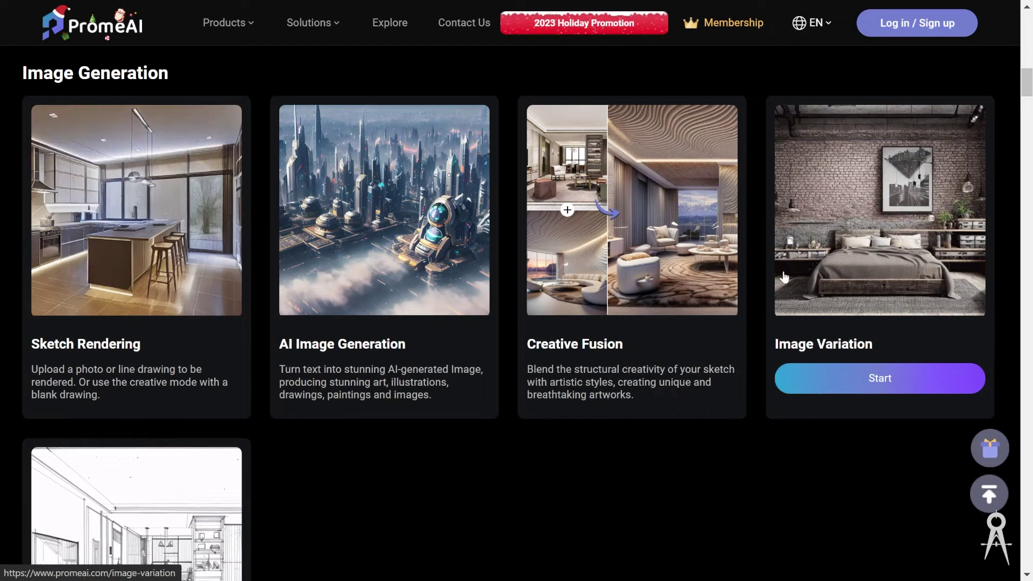
Examine the Photo To Sketch, Image Editing and Video tool descriptions on the landing page.
scroll(843, 463, "down", 3)
scroll(844, 421, "down", 4)
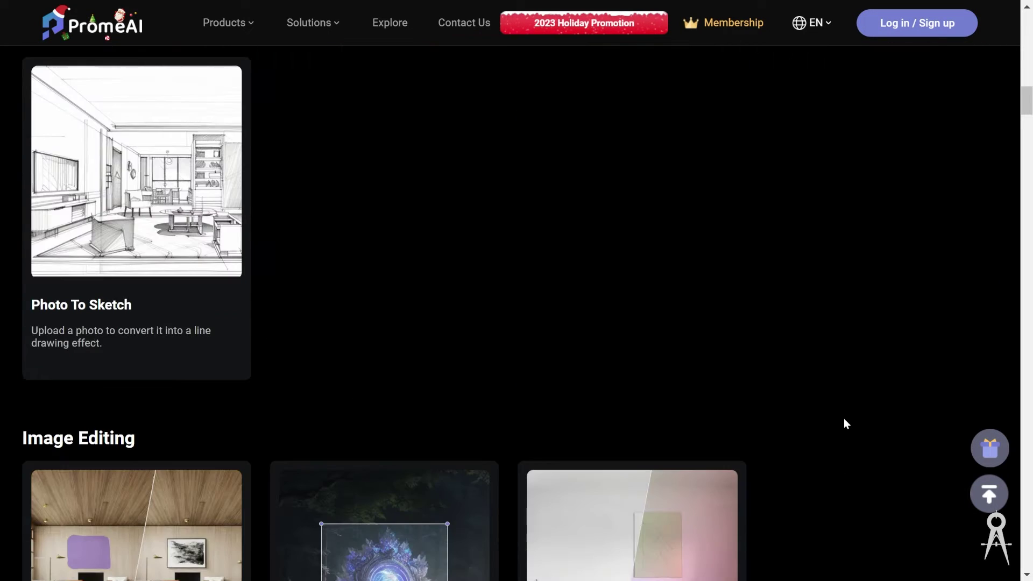
scroll(861, 326, "down", 3)
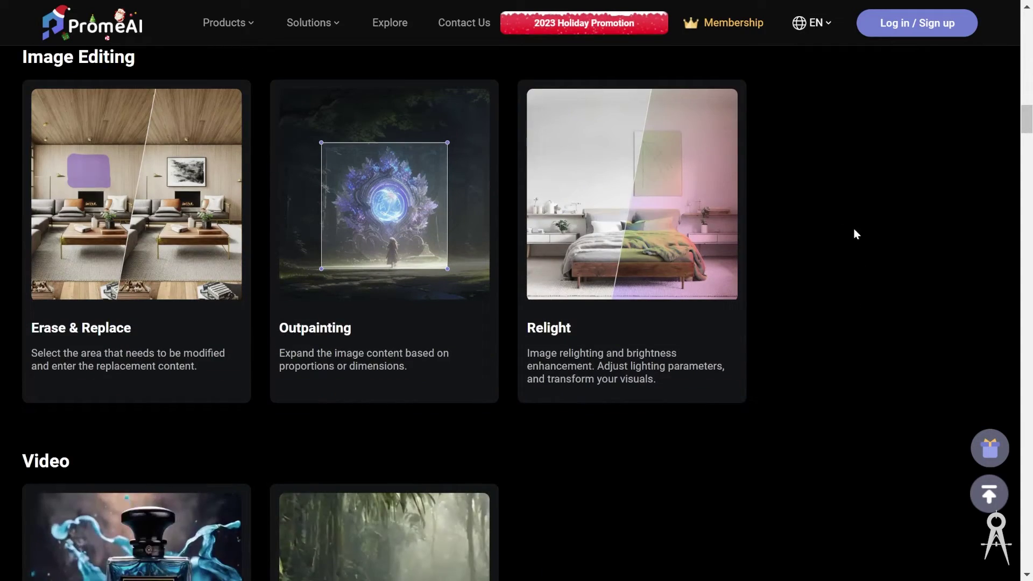
scroll(783, 198, "up", 1)
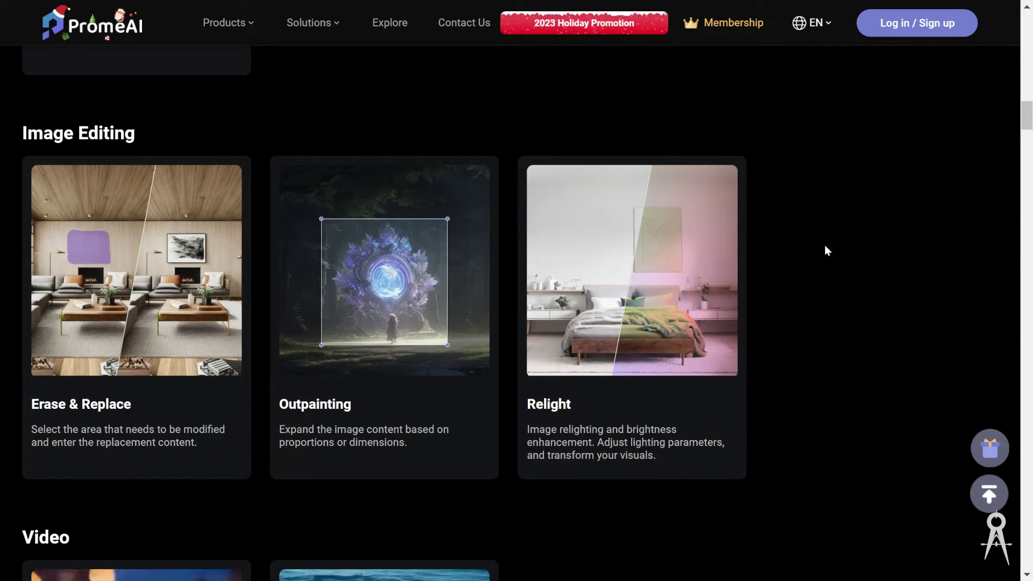
mouse_move(379, 357)
mouse_move(88, 305)
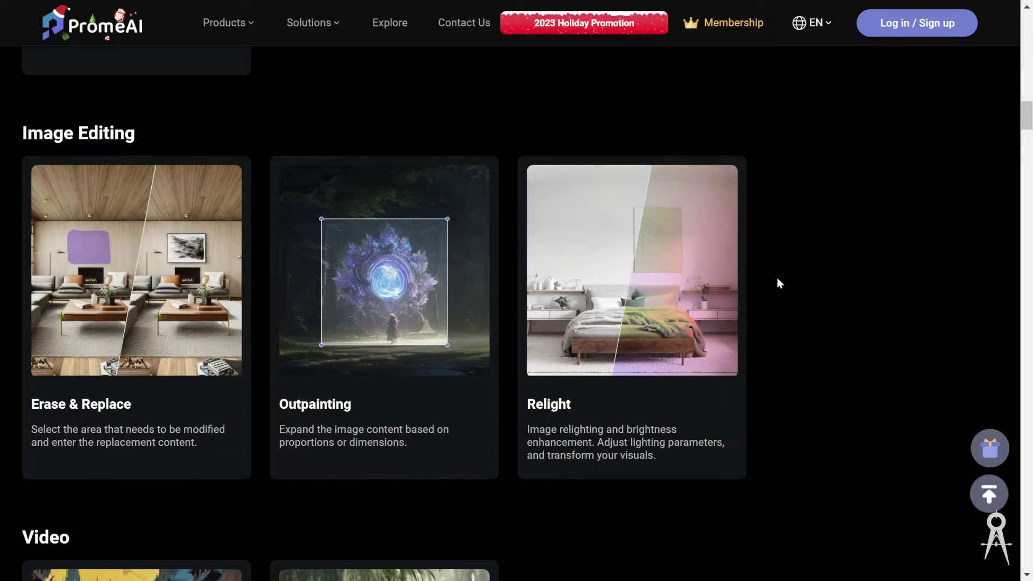
scroll(849, 280, "down", 4)
scroll(849, 280, "down", 3)
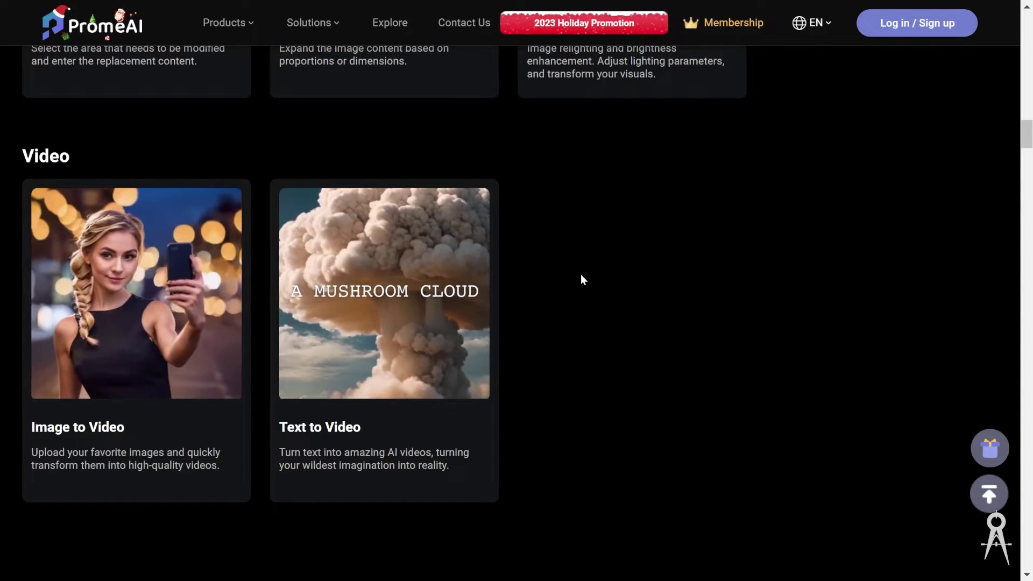
Read the landing page's sections on creating more with PromeAI, various usage scenarios and who it is for.
scroll(619, 285, "down", 4)
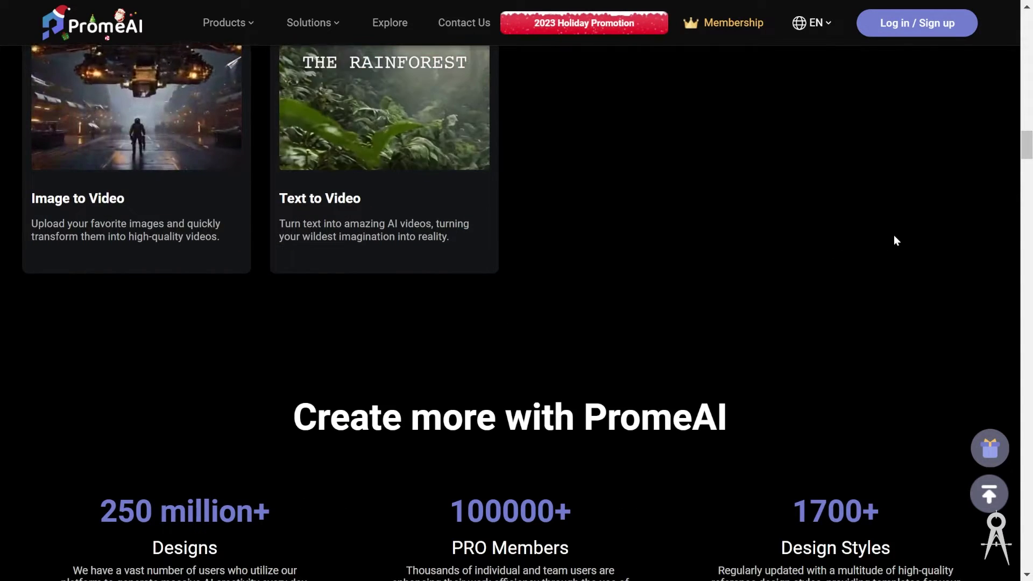
scroll(901, 255, "down", 2)
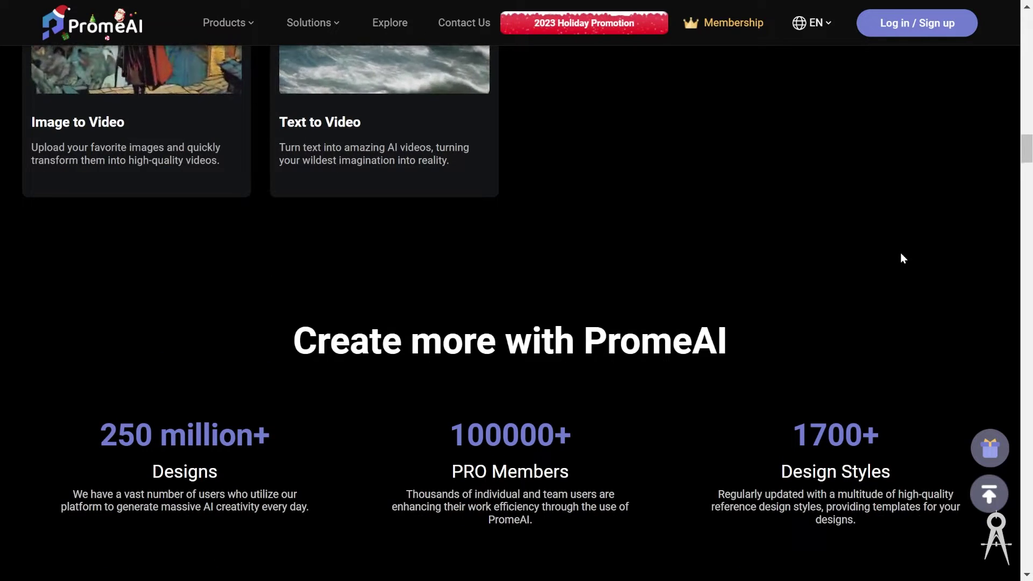
scroll(839, 301, "down", 1)
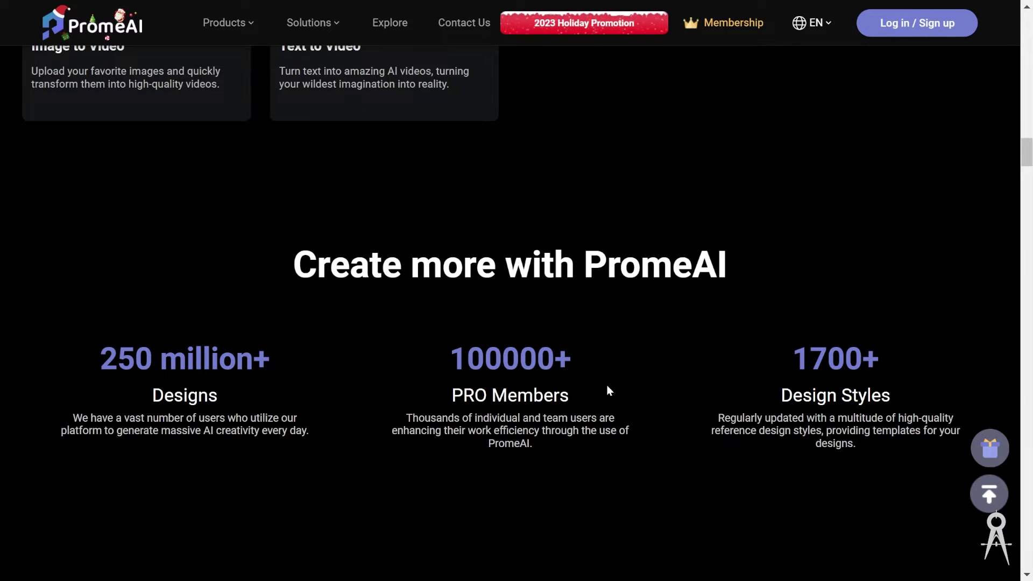
scroll(742, 448, "down", 3)
scroll(885, 399, "down", 4)
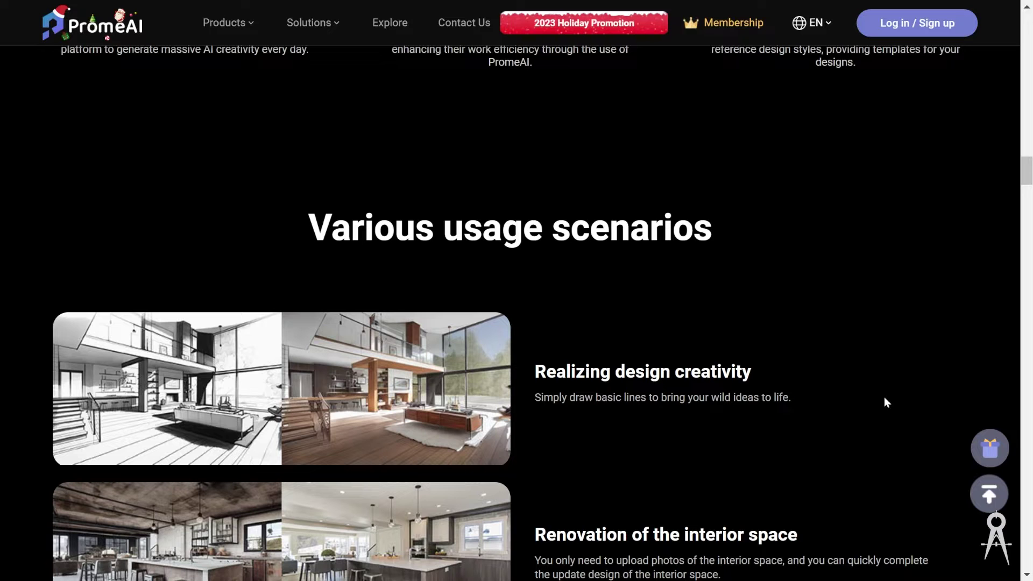
scroll(883, 400, "down", 1)
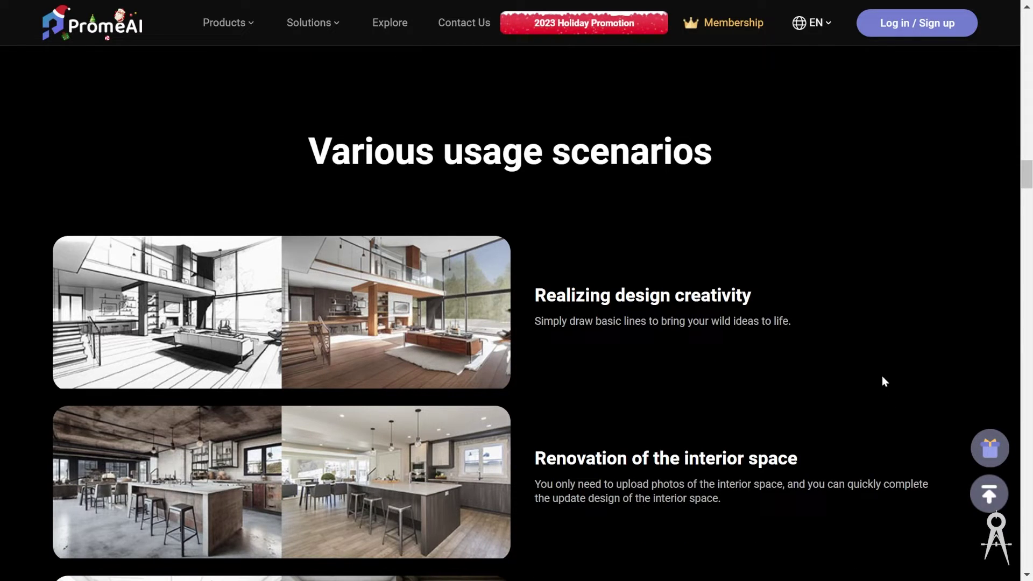
scroll(884, 381, "down", 9)
scroll(888, 369, "down", 7)
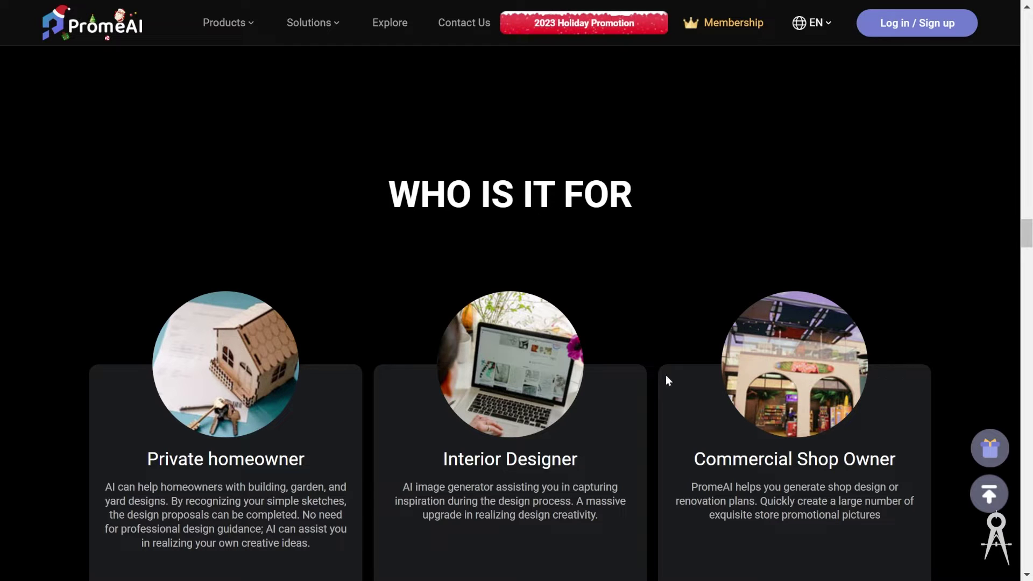
scroll(620, 403, "down", 8)
scroll(620, 402, "down", 1)
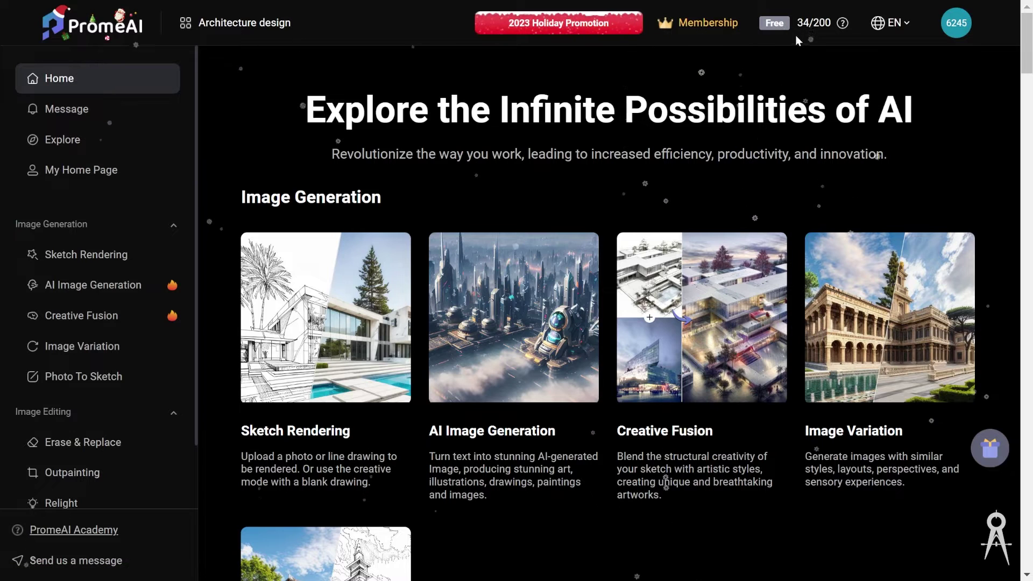
Examine the Architecture design home page, including the account's credit balance and the available image and video tools.
mouse_move(812, 28)
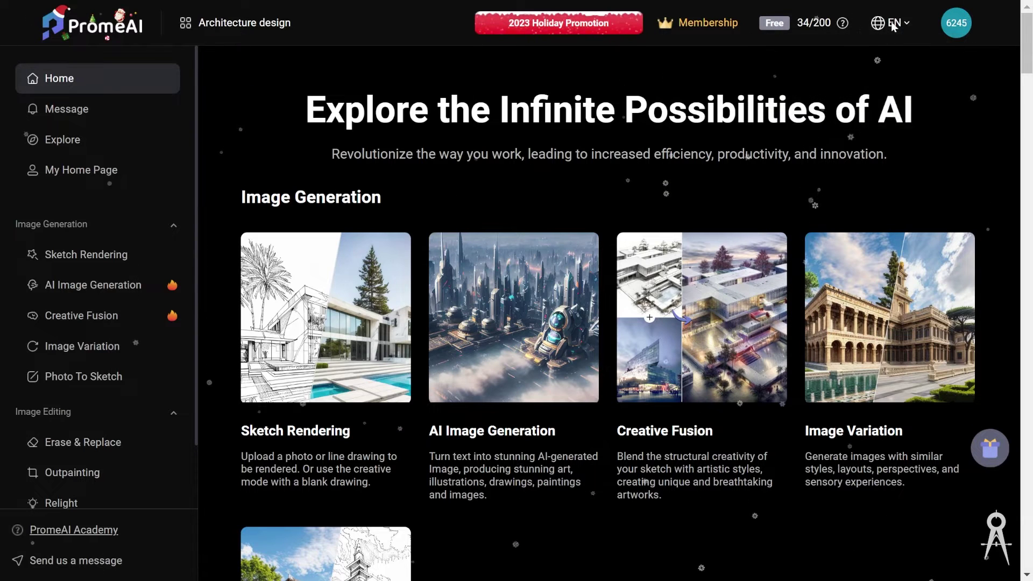
mouse_move(951, 36)
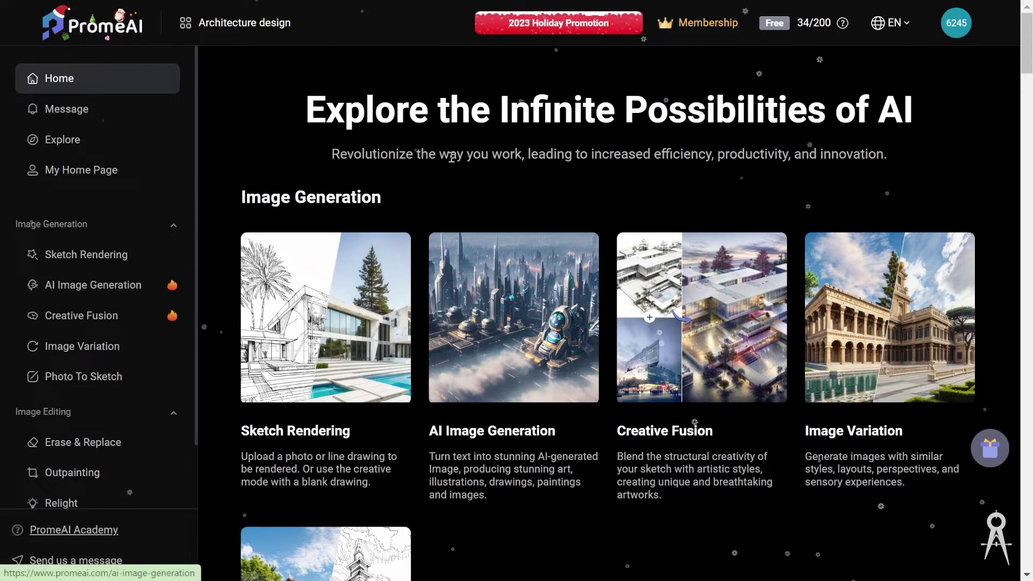
scroll(82, 377, "down", 4)
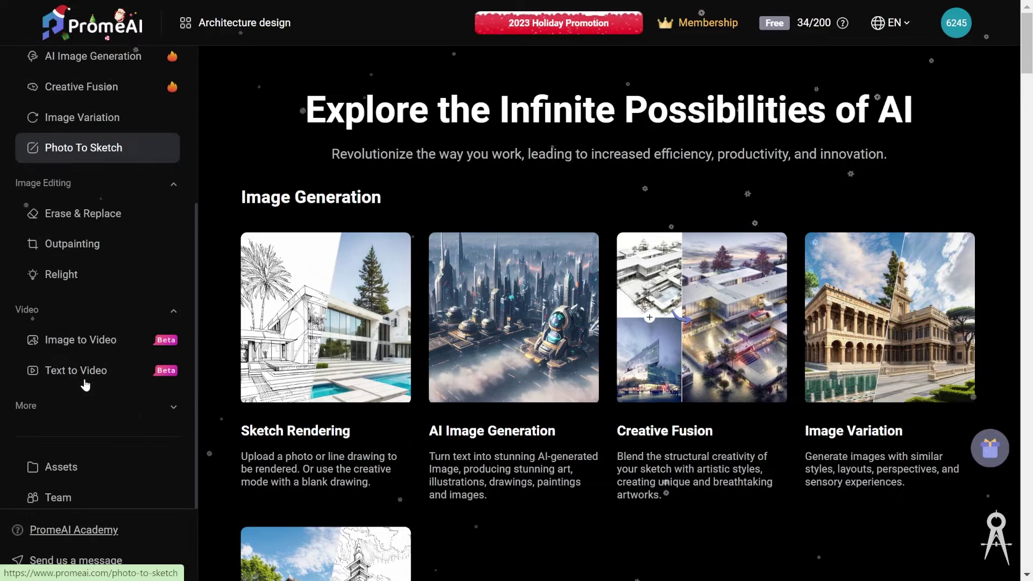
scroll(109, 425, "up", 5)
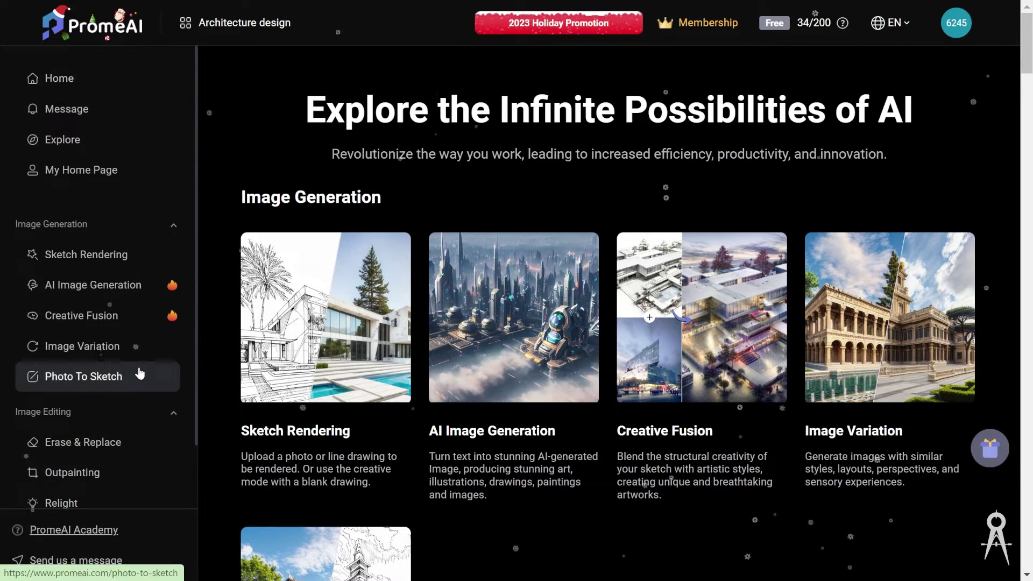
scroll(138, 369, "down", 4)
scroll(138, 374, "up", 4)
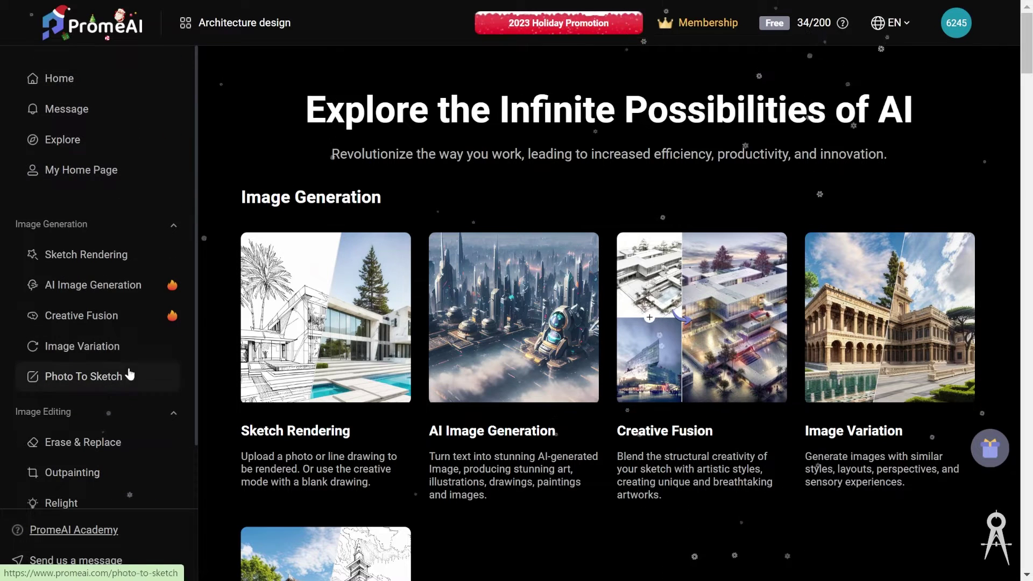
scroll(124, 439, "down", 4)
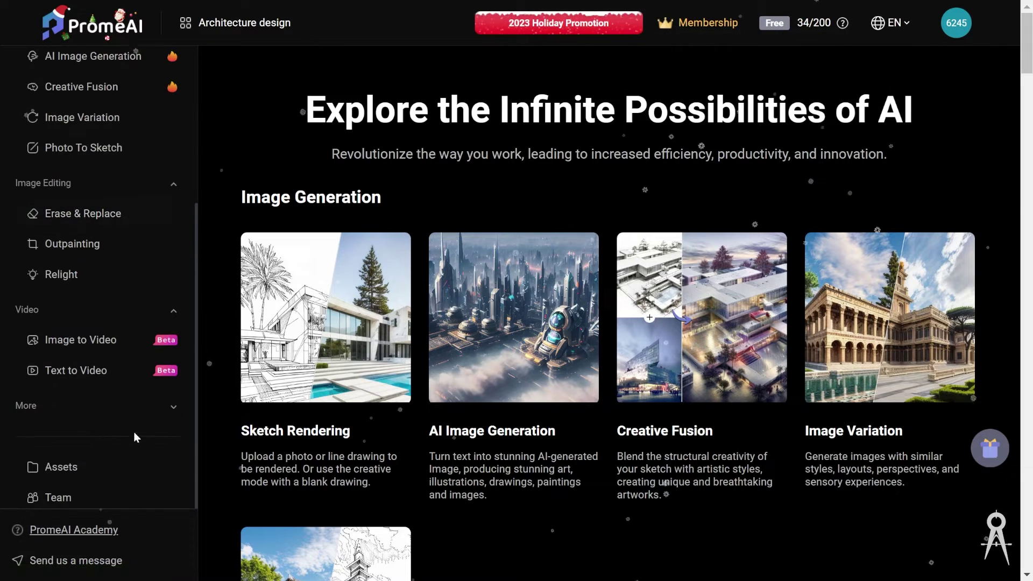
scroll(156, 441, "down", 3)
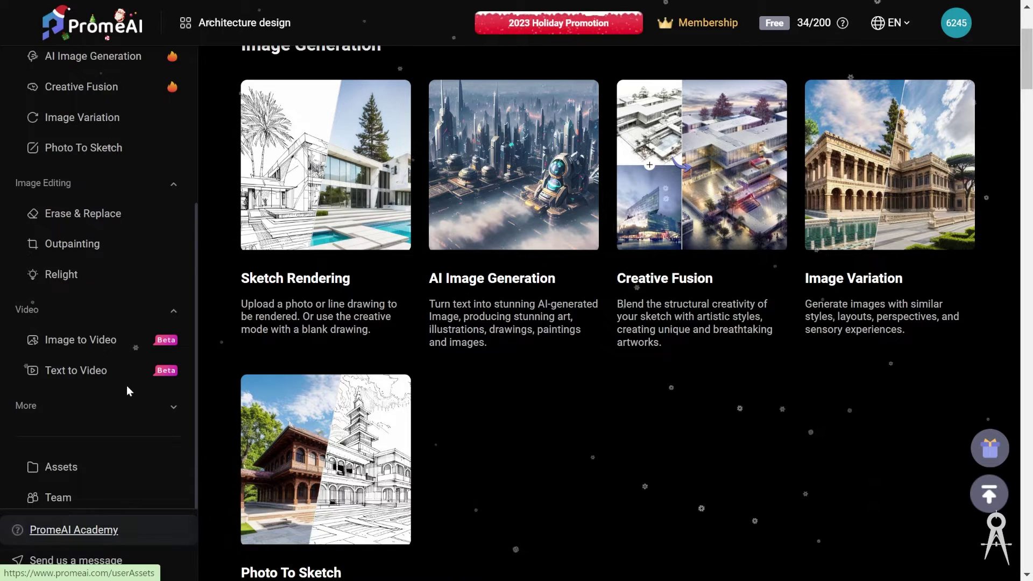
scroll(557, 391, "down", 6)
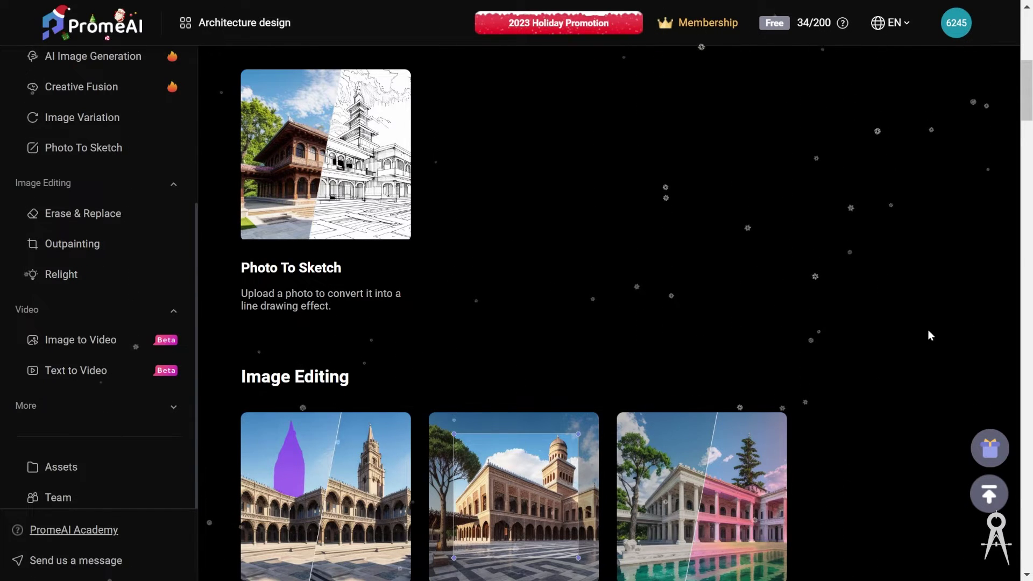
scroll(901, 320, "up", 8)
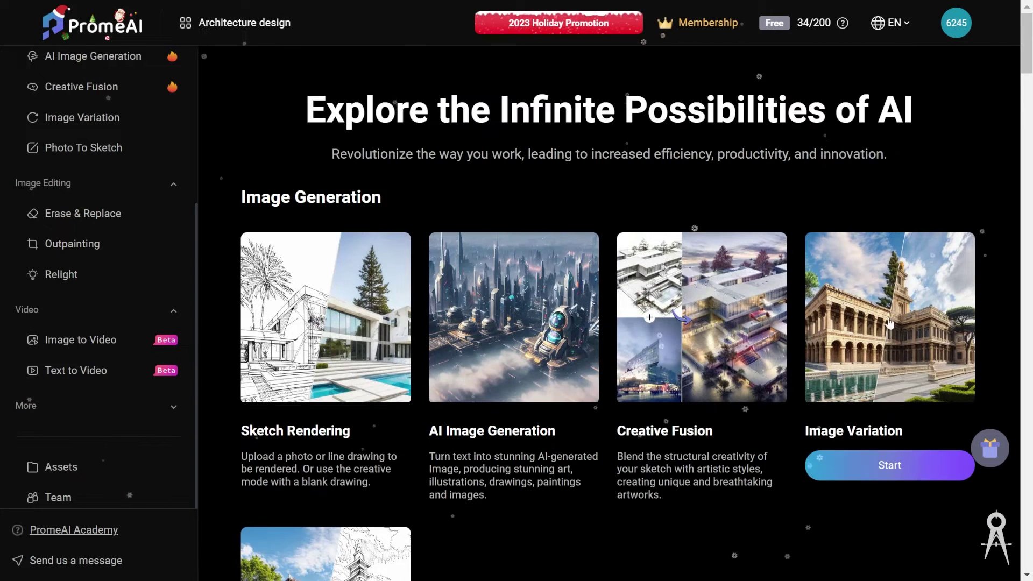
scroll(83, 172, "up", 4)
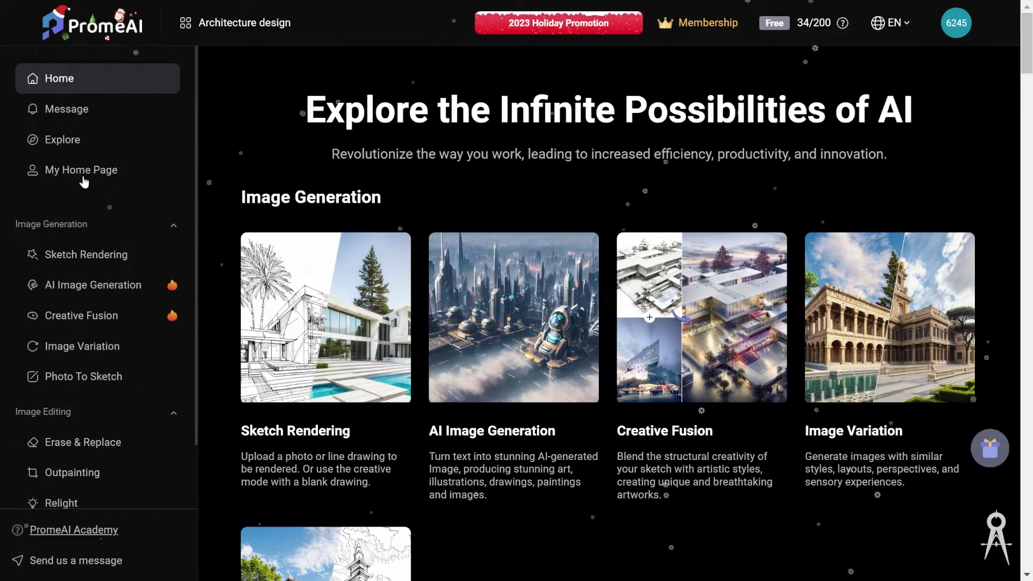
Open the Sketch Rendering tool and browse the featured designs in its Explore gallery.
left_click(87, 256)
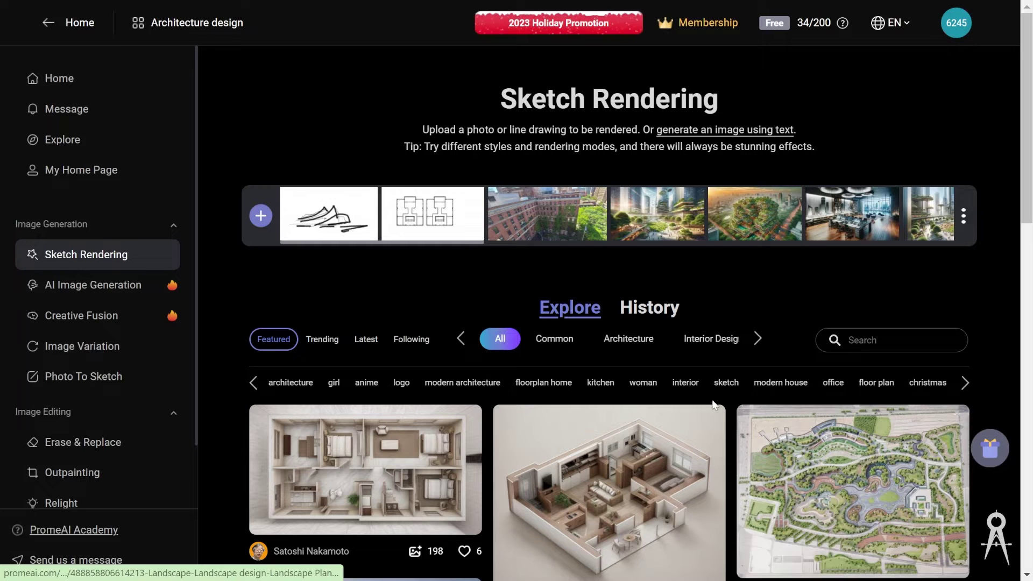
scroll(716, 406, "down", 1)
scroll(686, 383, "down", 4)
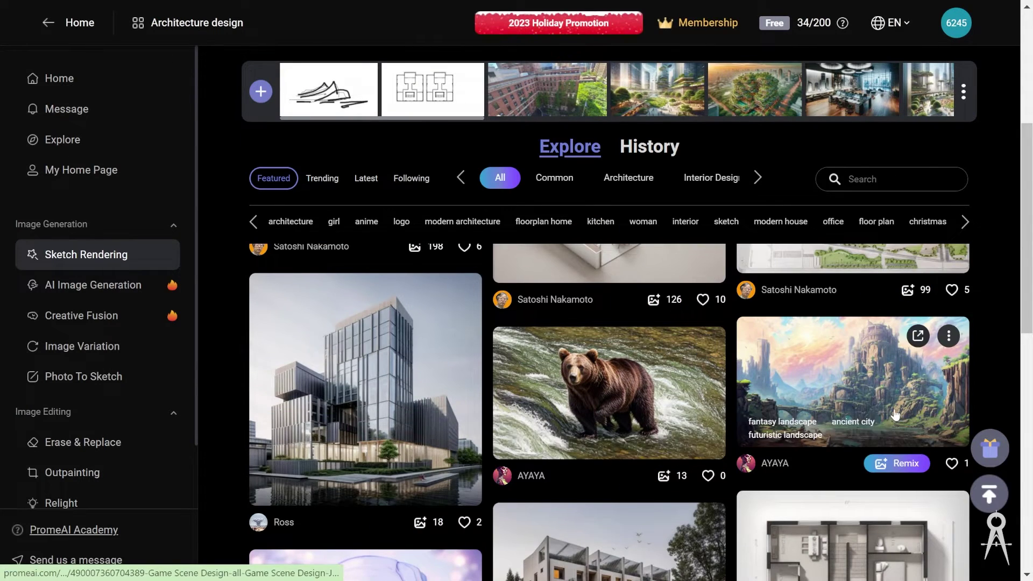
Open the Floor plan-Marble rendering from the Explore gallery and remix it to load its source sketch.
scroll(895, 415, "up", 5)
left_click(367, 408)
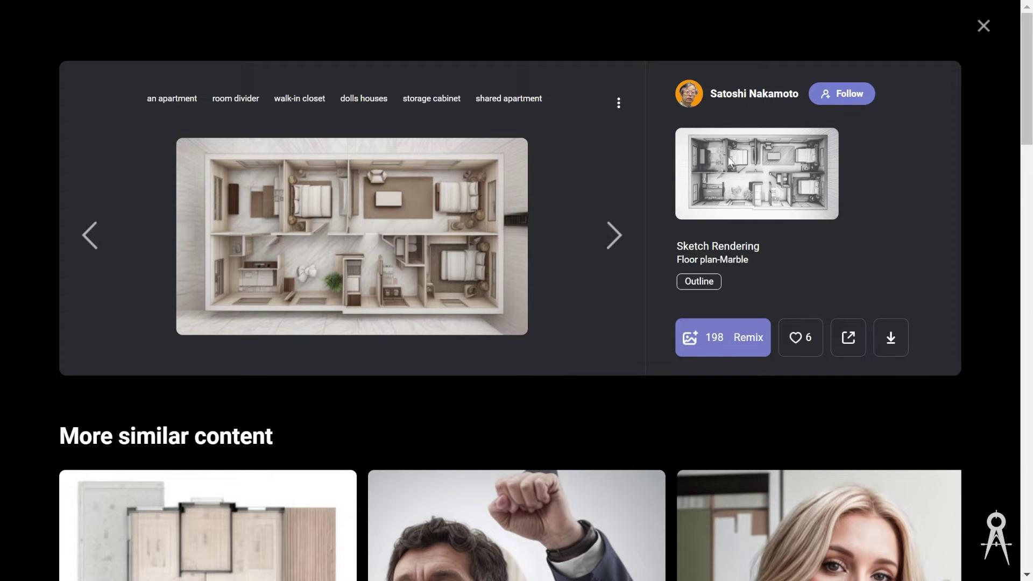
left_click(730, 338)
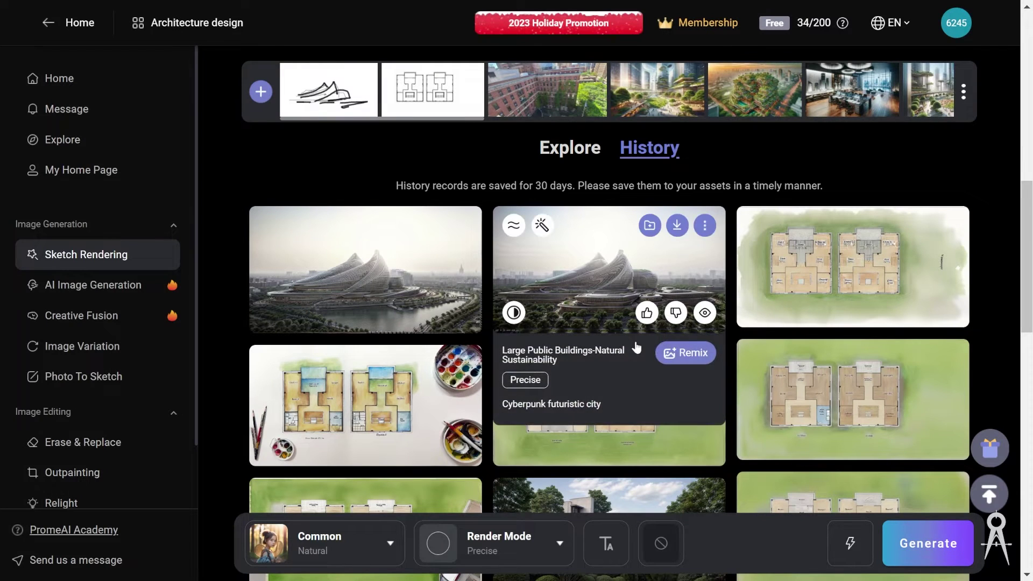
Set the rendering style to Mid-Century Modern from the General architecture category.
left_click(306, 559)
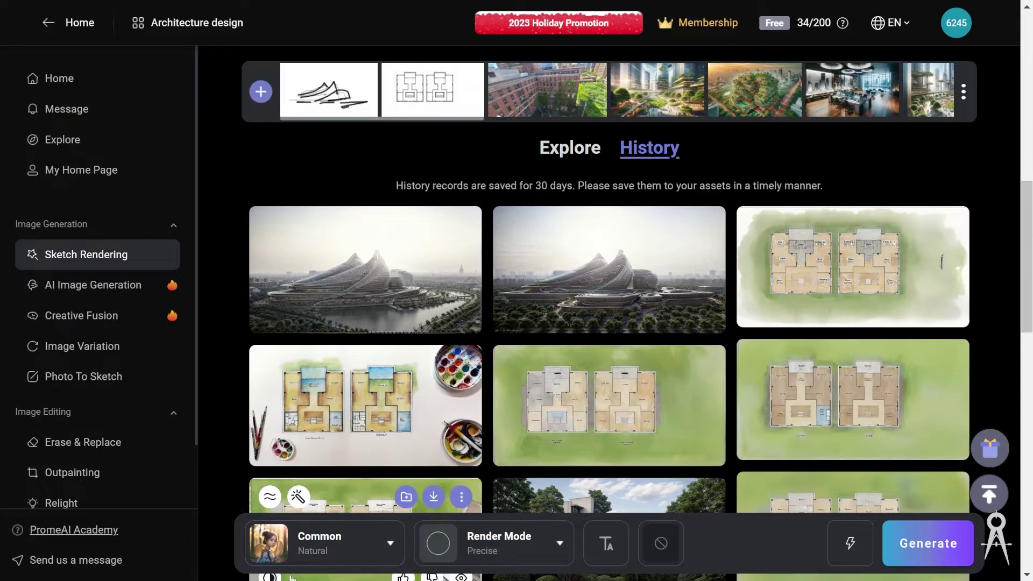
mouse_move(350, 565)
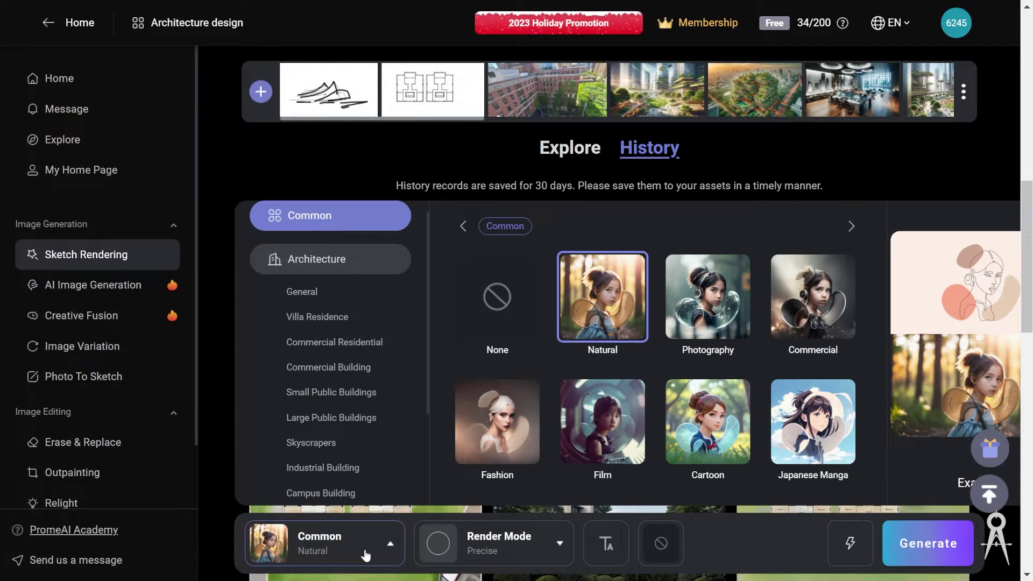
left_click(353, 301)
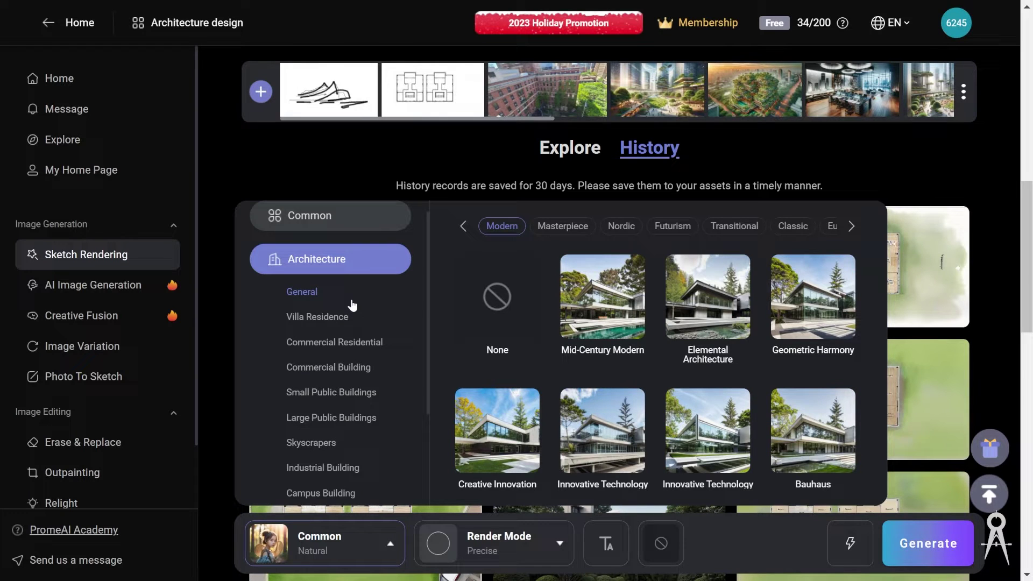
left_click(598, 305)
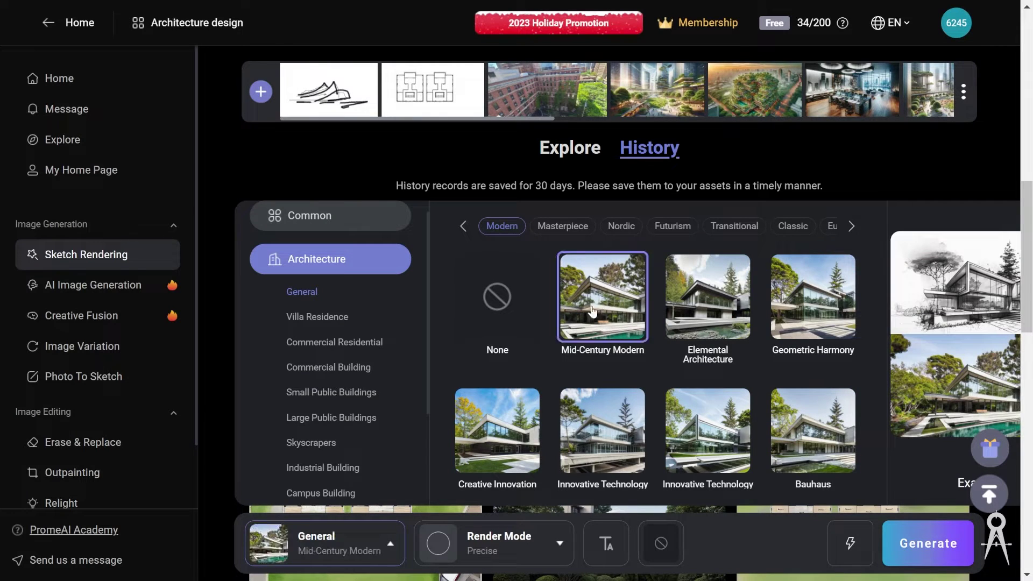
left_click(753, 554)
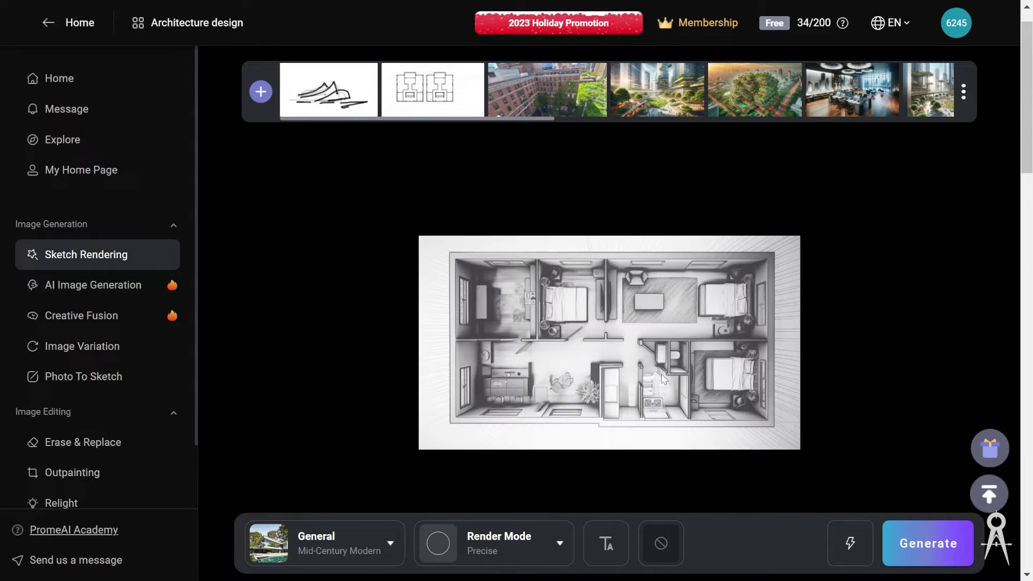
Review the loaded floor plan sketch, the chosen style, and the available render mode and prompt options.
left_click(297, 536)
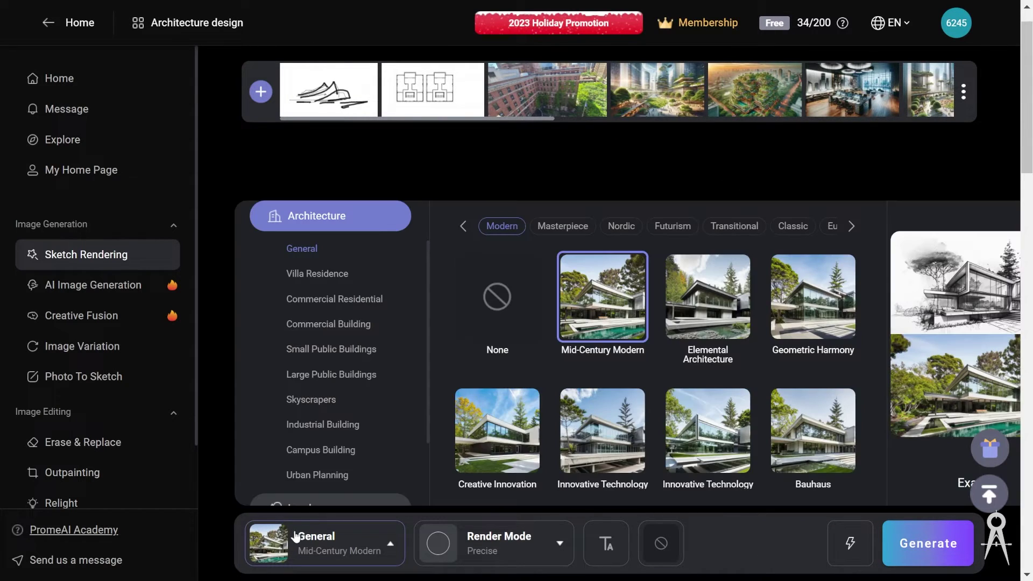
left_click(750, 536)
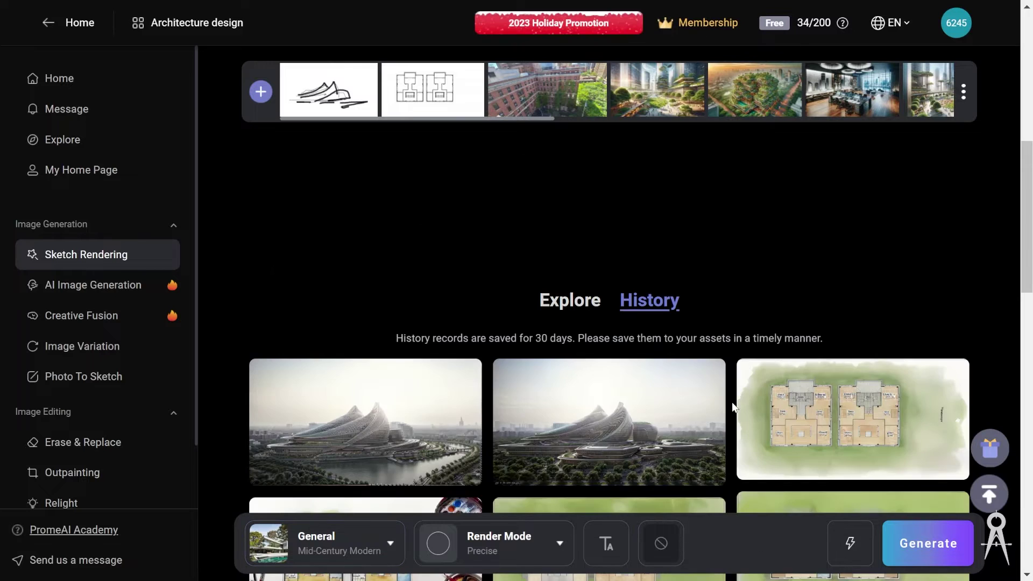
scroll(694, 420, "up", 1)
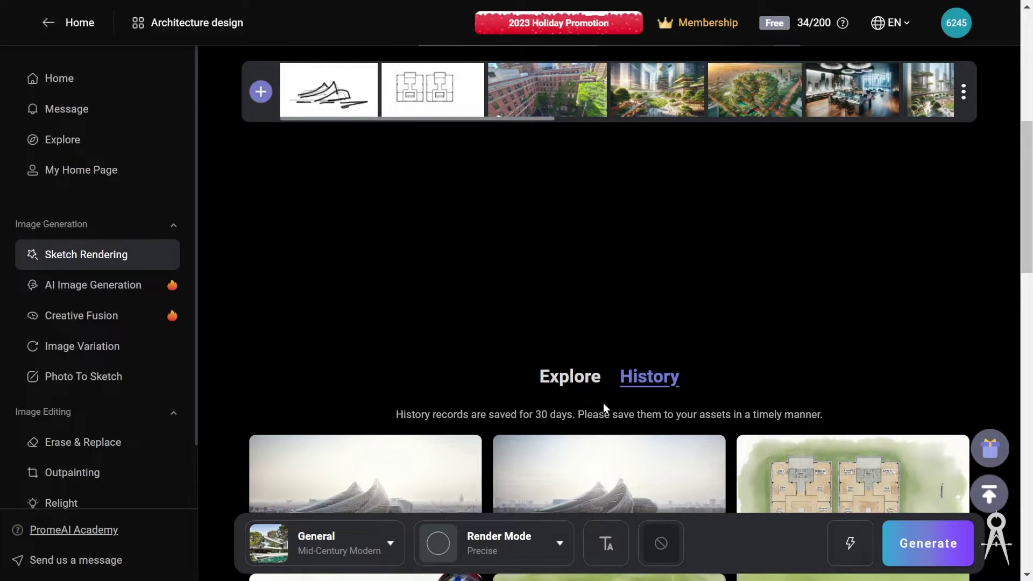
scroll(604, 403, "up", 5)
left_click(506, 557)
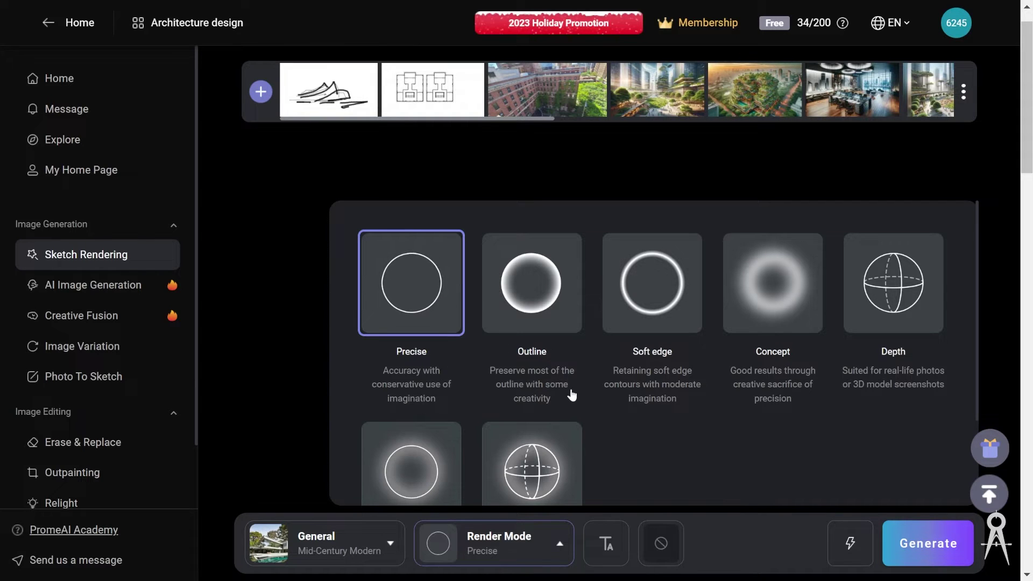
left_click(661, 543)
left_click(874, 545)
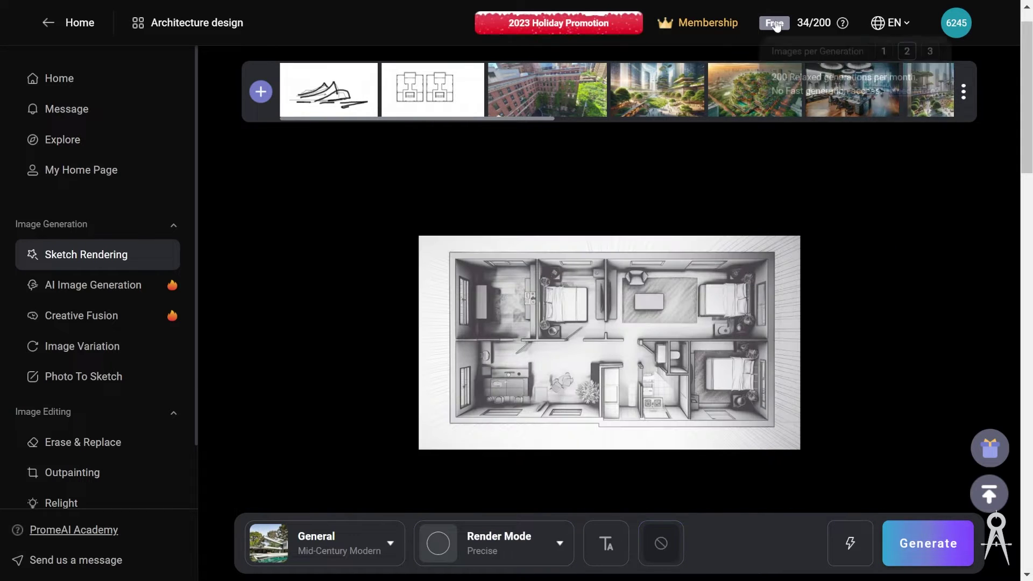
Set the number of images per generation to 1 and generate the floor plan rendering.
mouse_move(810, 24)
left_click(884, 60)
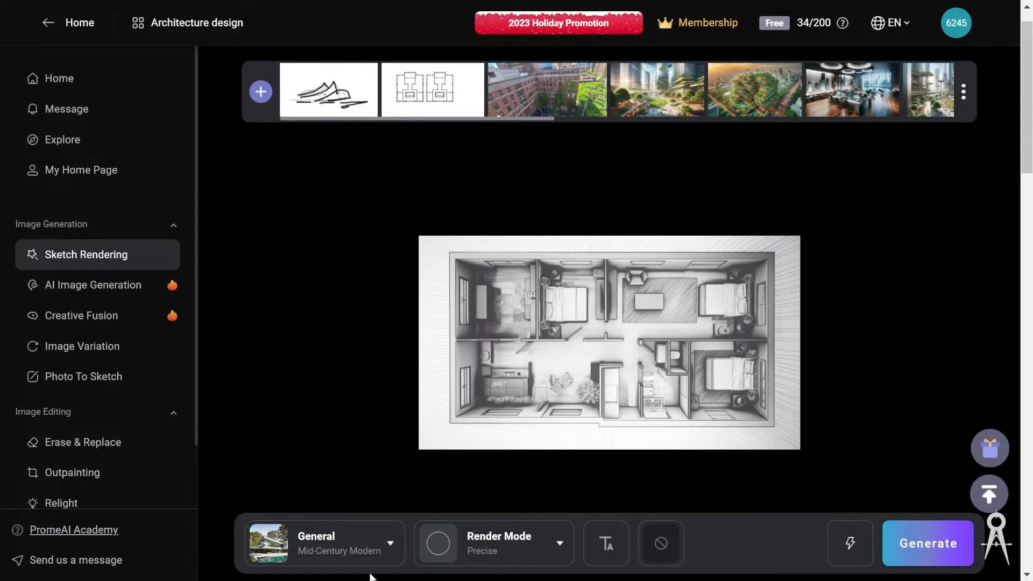
left_click(945, 547)
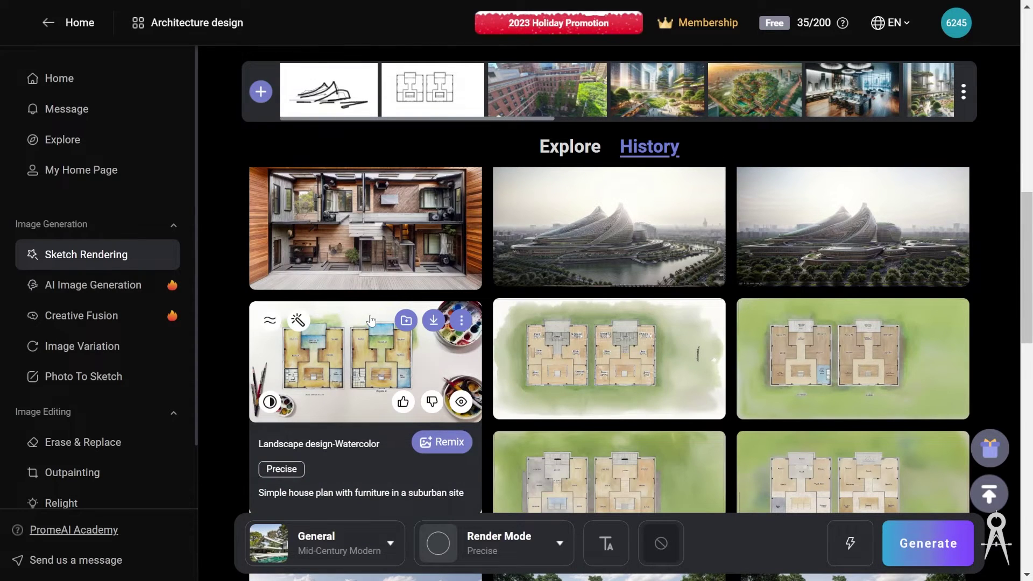
Compare the new rendering with its source sketch and examine its save, download and follow-up tool options.
left_click(406, 234)
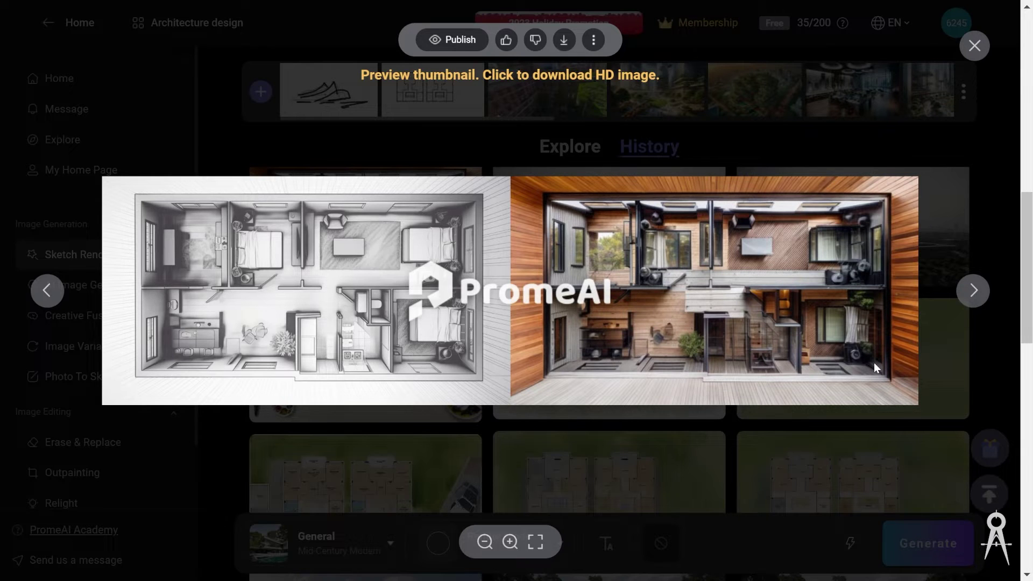
key("Escape")
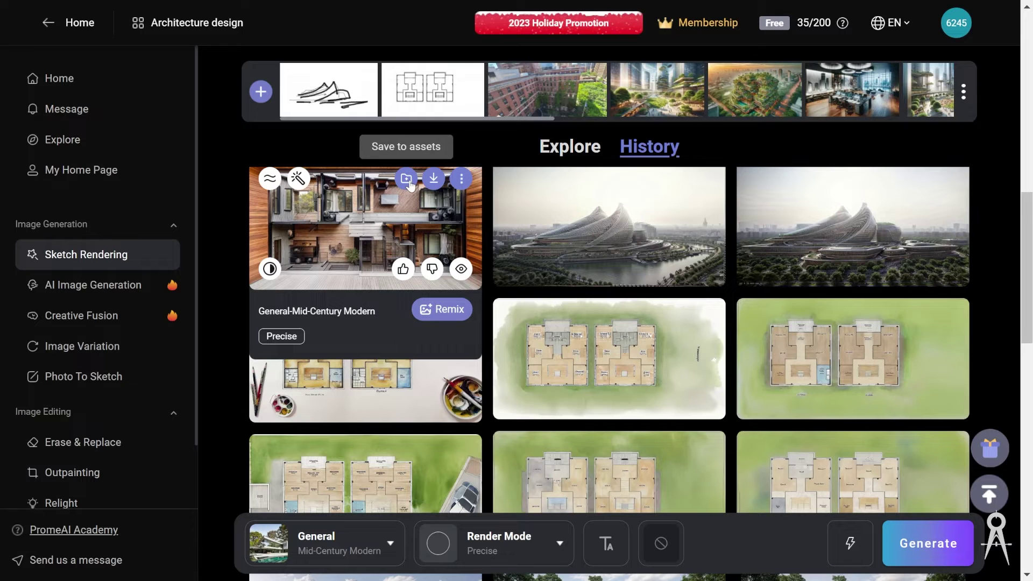
mouse_move(428, 184)
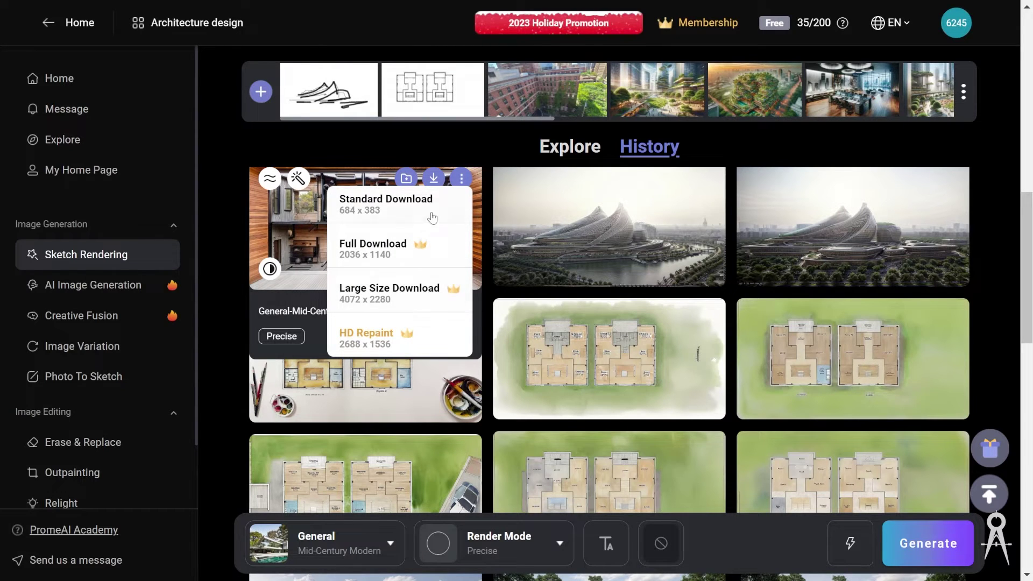
mouse_move(469, 178)
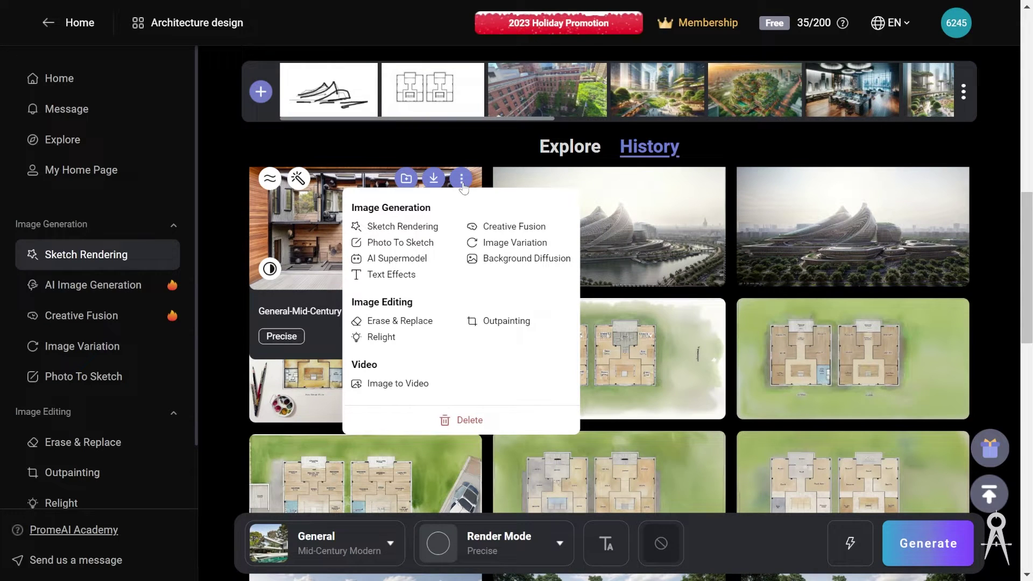
mouse_move(268, 273)
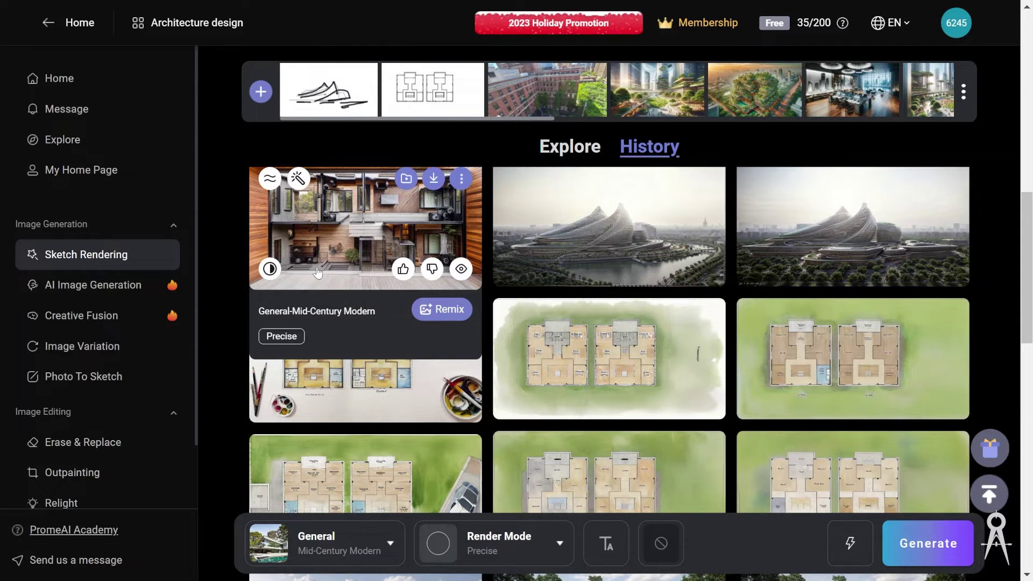
mouse_move(515, 264)
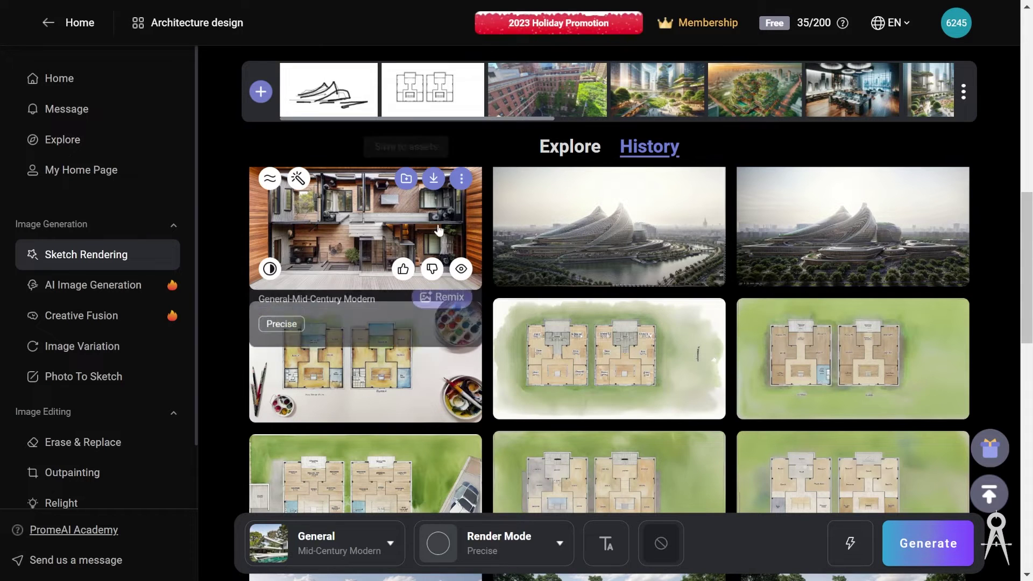
Reopen the style library and examine the Common styles and the list of Architecture categories.
scroll(443, 263, "up", 2)
scroll(443, 263, "down", 1)
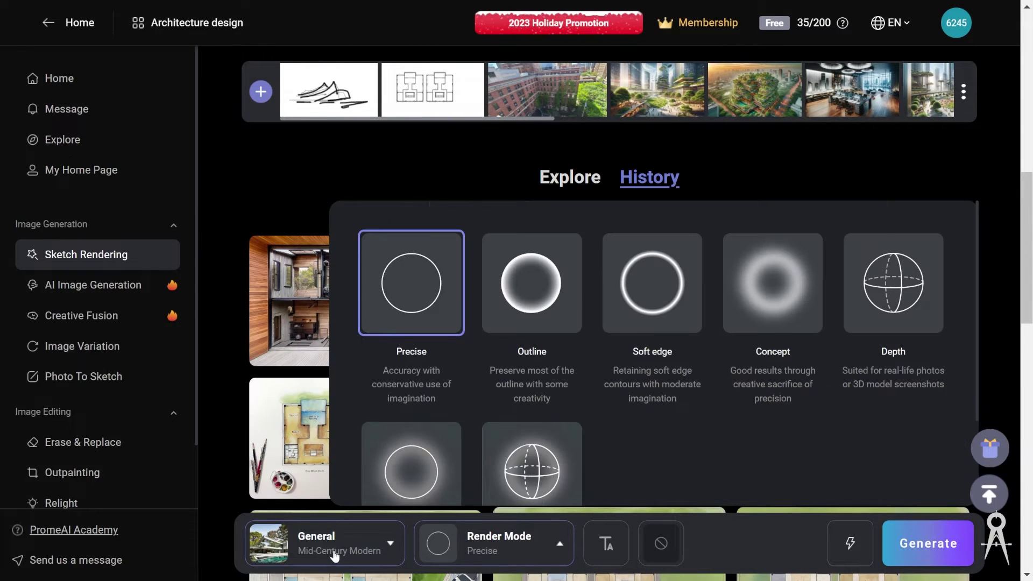
mouse_move(334, 554)
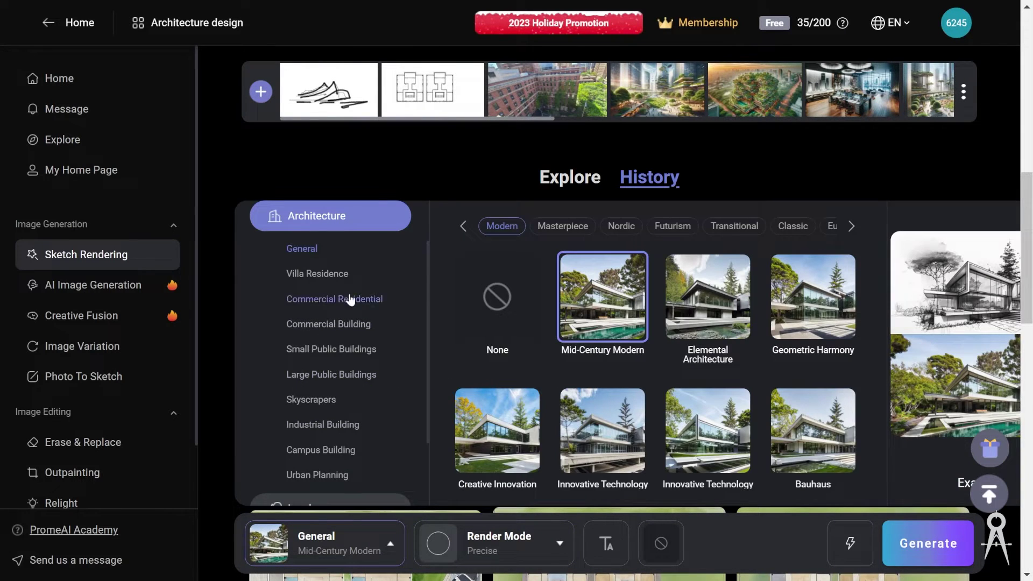
scroll(523, 188, "up", 5)
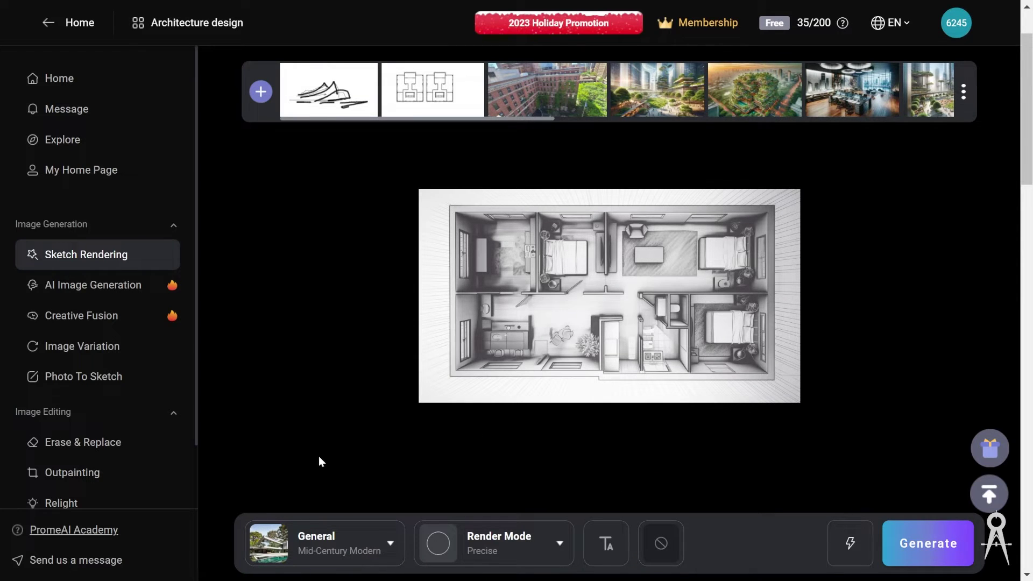
mouse_move(387, 550)
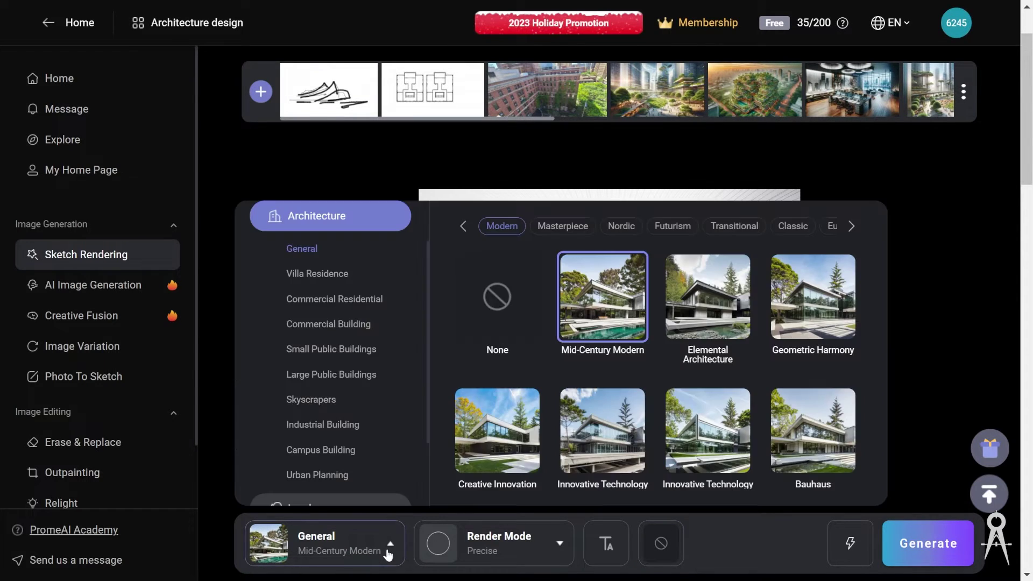
scroll(286, 302, "up", 1)
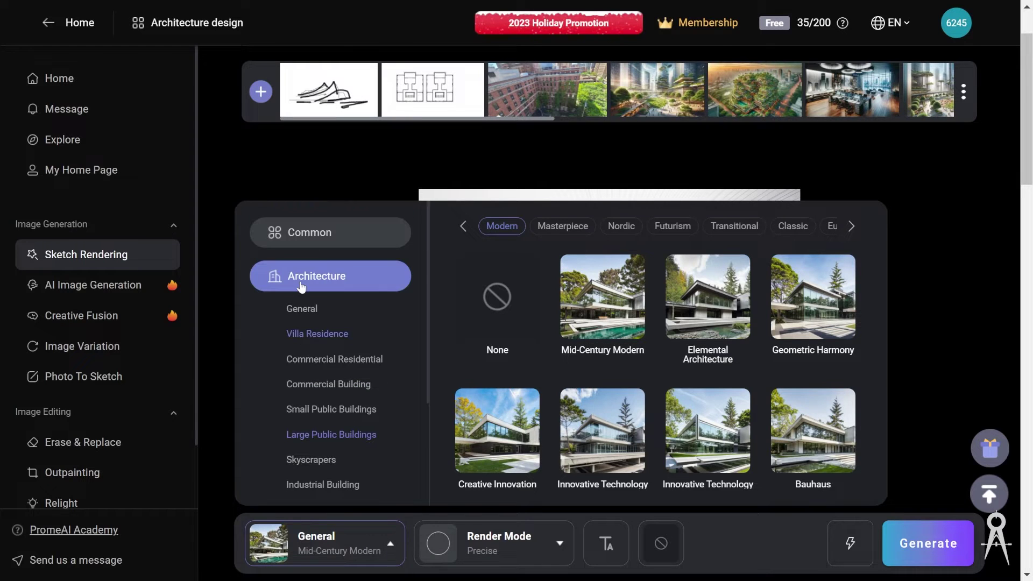
left_click(297, 240)
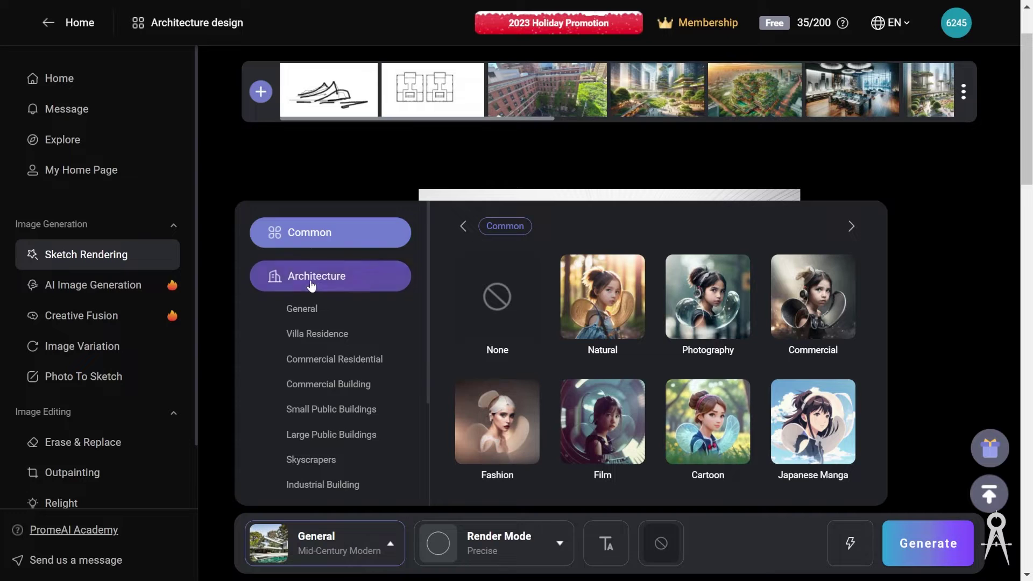
left_click(348, 284)
scroll(319, 307, "down", 3)
Examine the Landscape styles in the Landscape design and Garden categories.
left_click(319, 419)
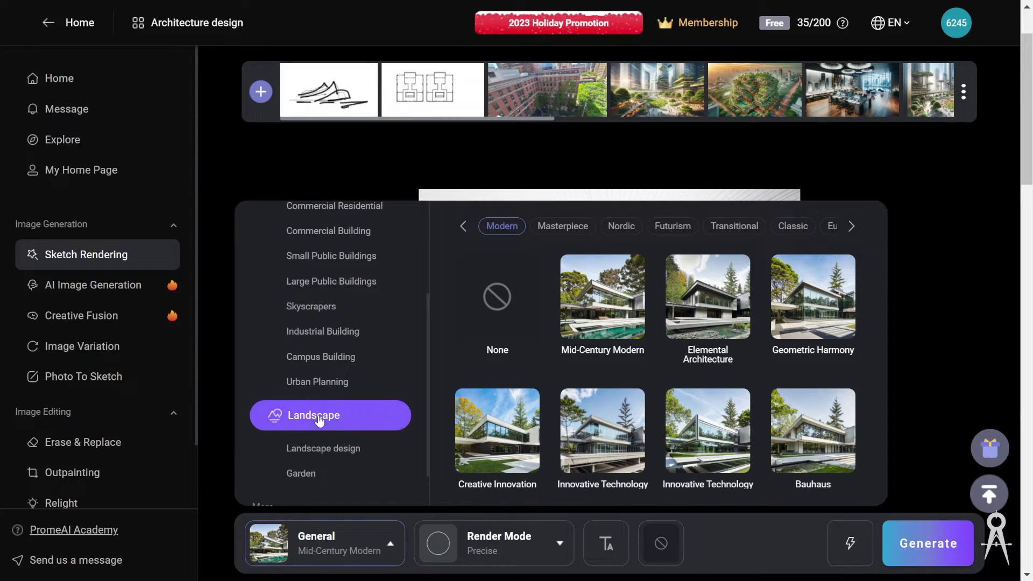
scroll(357, 416, "down", 1)
left_click(329, 407)
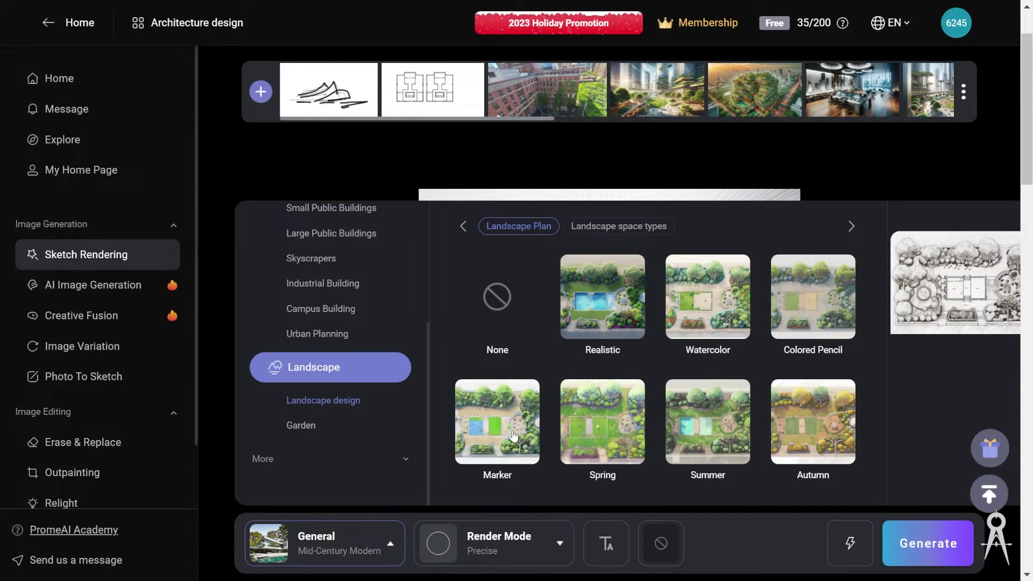
left_click(303, 426)
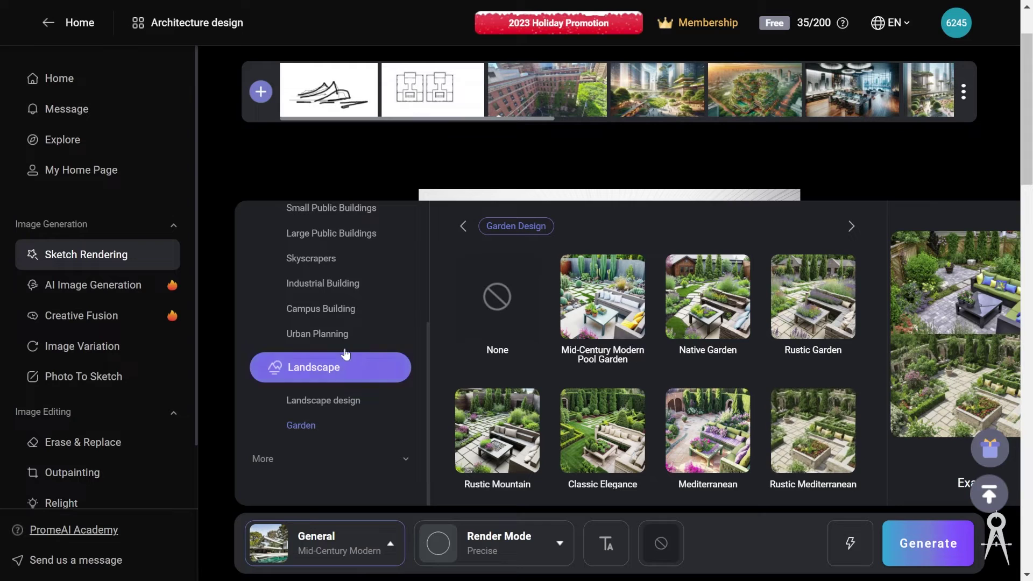
Look through the Architecture style categories General, Urban Planning, Campus Building, Industrial Building and Skyscrapers.
scroll(355, 357, "up", 3)
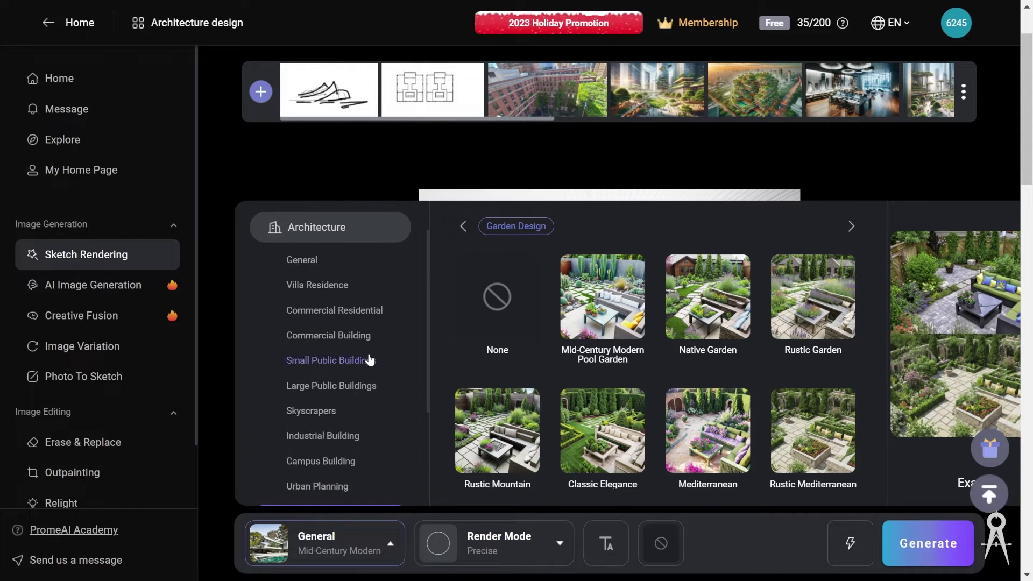
left_click(289, 260)
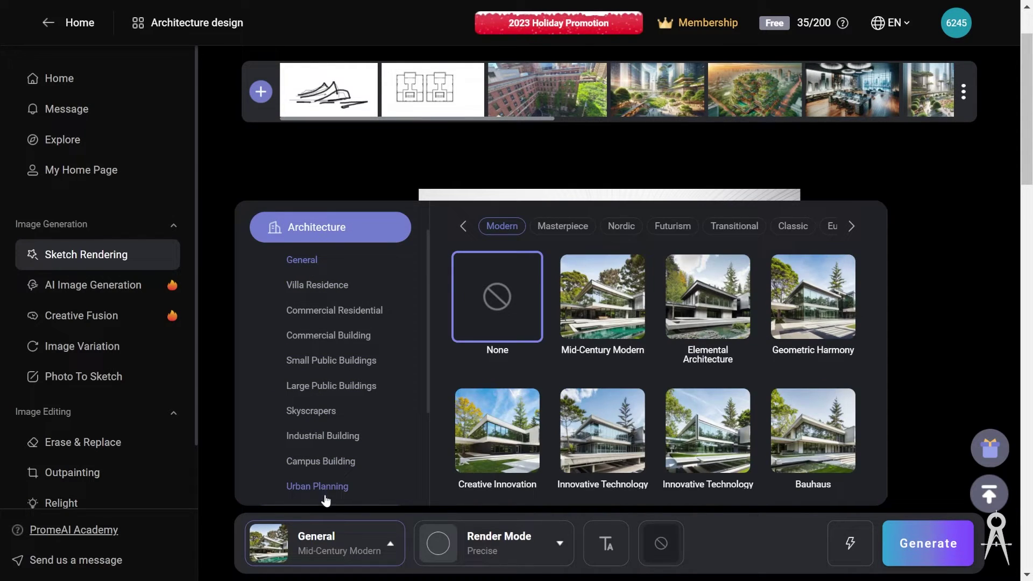
left_click(326, 498)
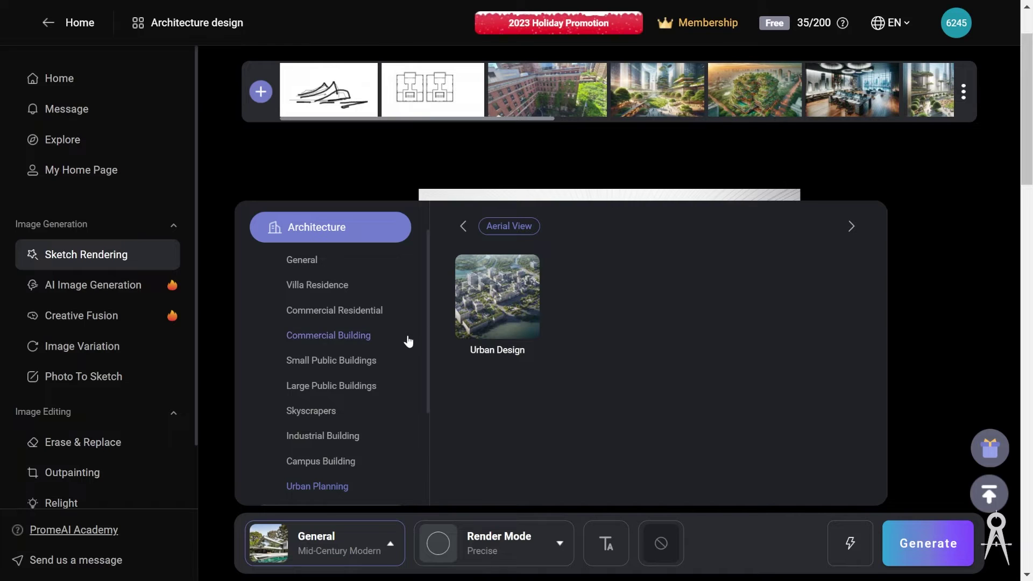
left_click(347, 463)
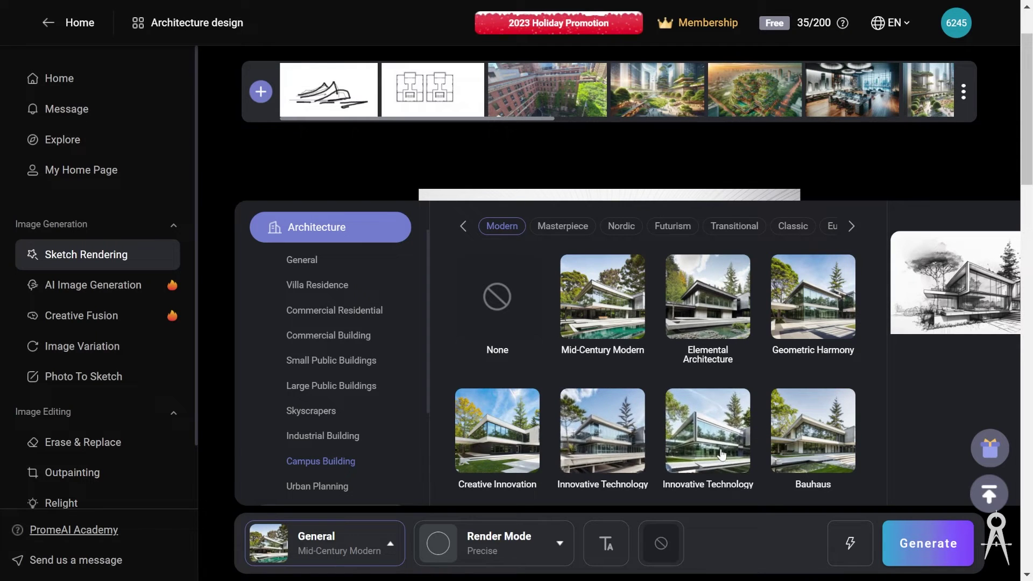
left_click(345, 436)
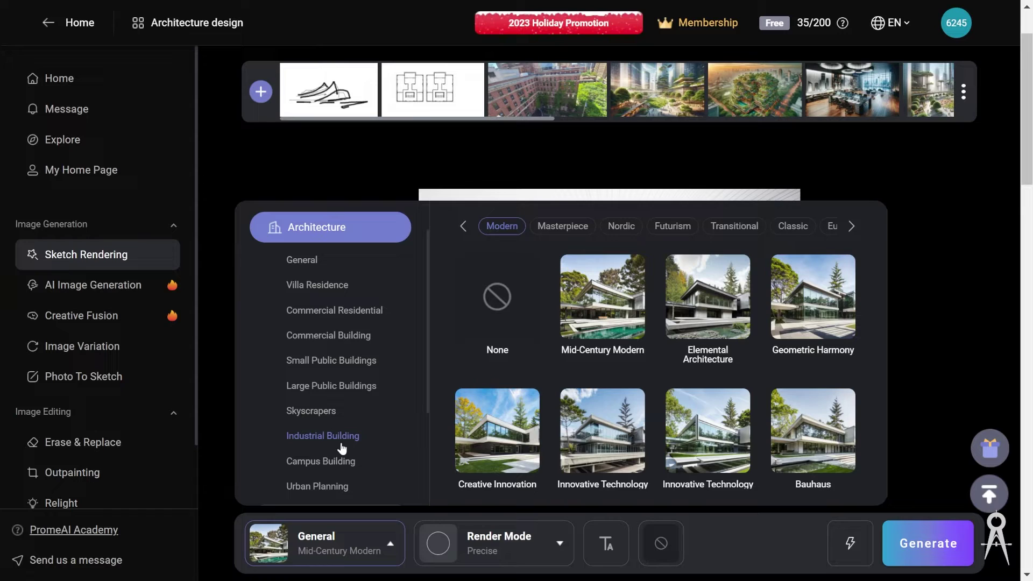
left_click(347, 411)
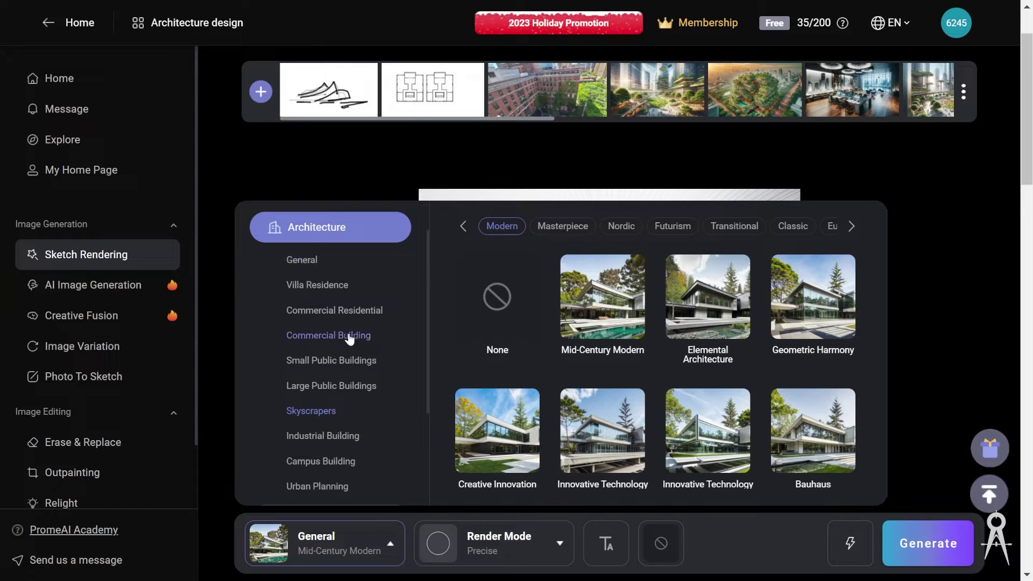
scroll(353, 323, "up", 1)
left_click(319, 312)
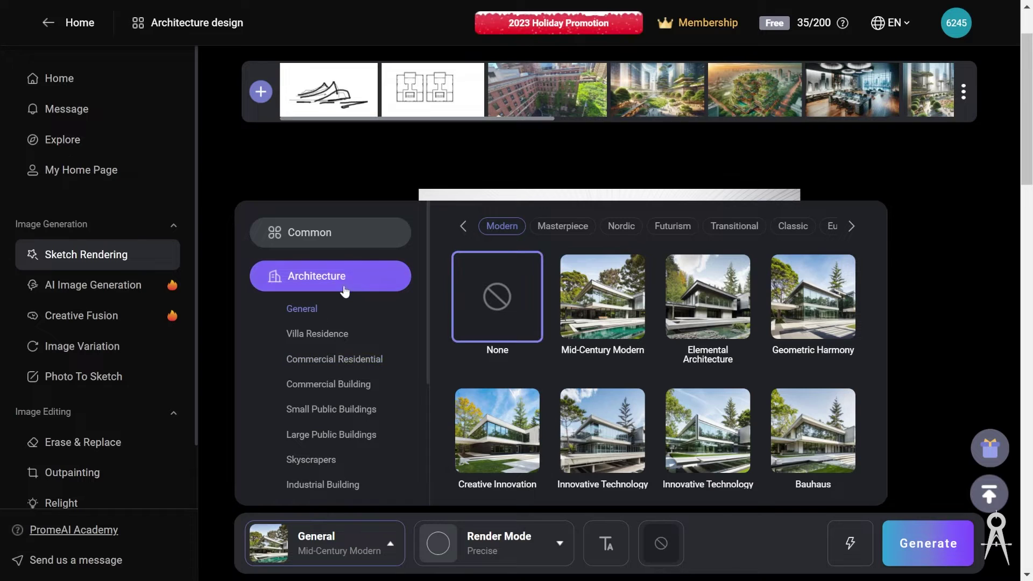
Browse the Masterpiece, Nordic and Futurism groups of the Villa Residence styles and choose the Futuristic 1 style.
left_click(339, 335)
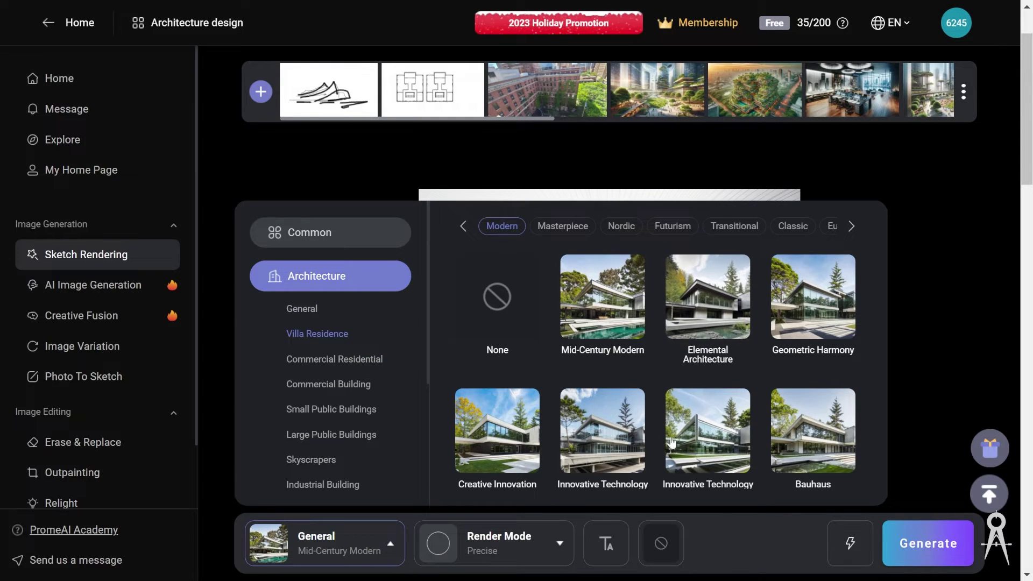
left_click(560, 225)
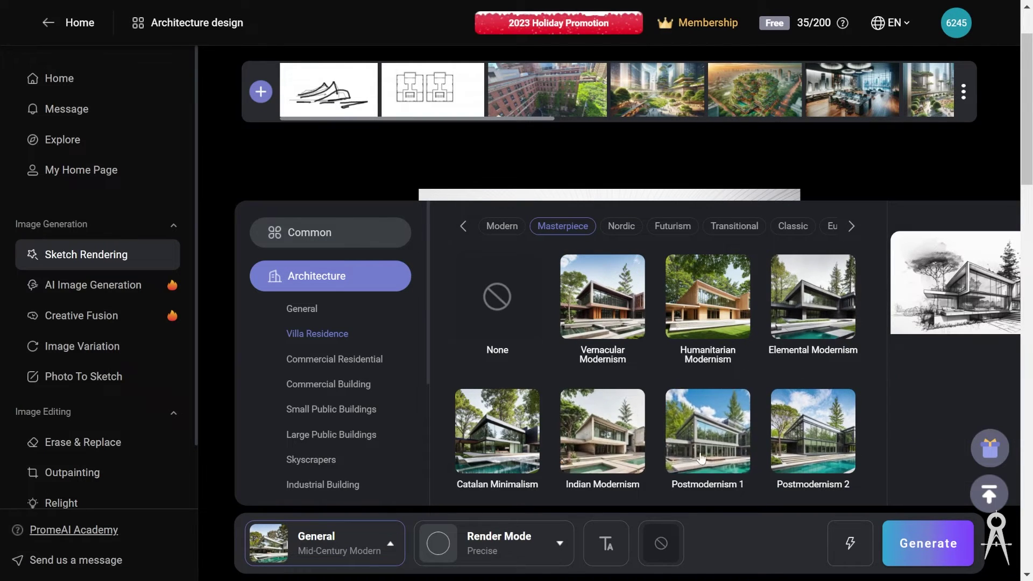
left_click(621, 225)
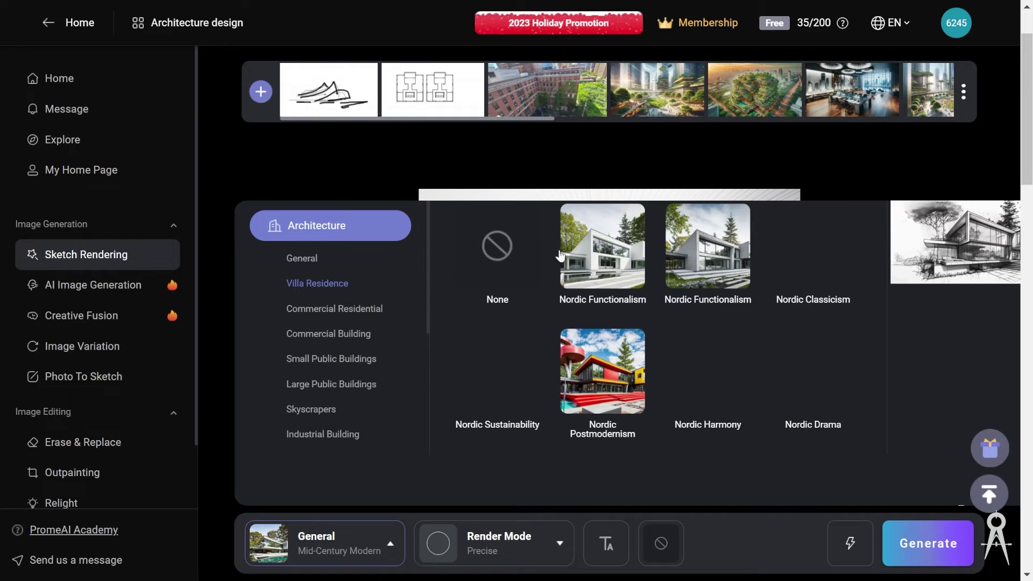
scroll(598, 274, "up", 4)
scroll(635, 297, "down", 2)
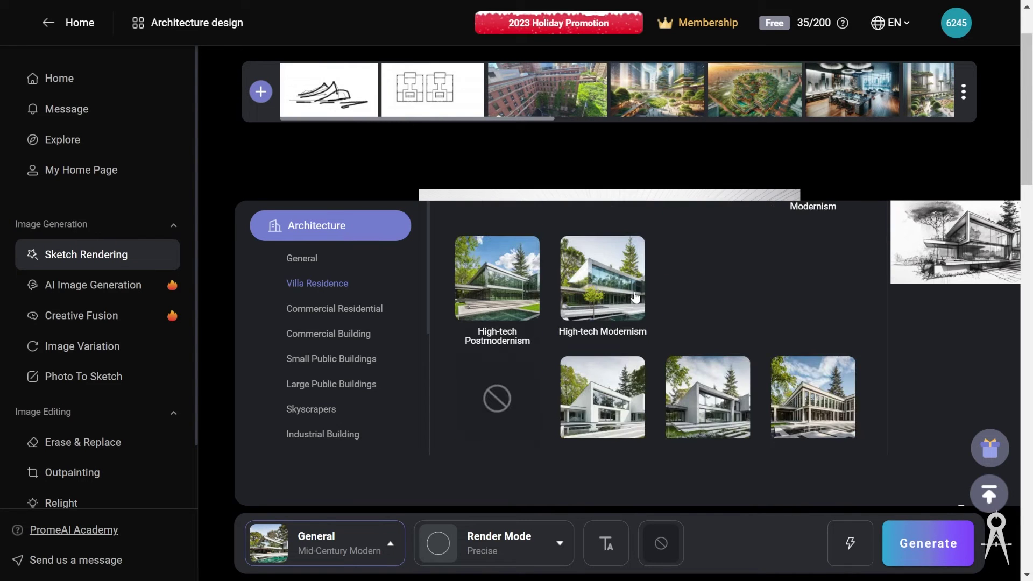
scroll(603, 290, "up", 5)
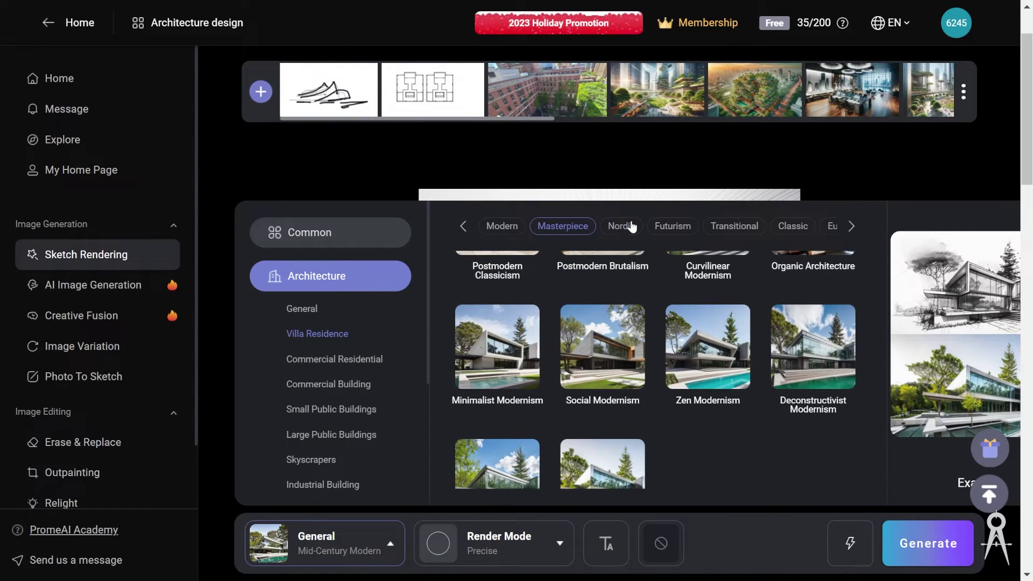
left_click(631, 226)
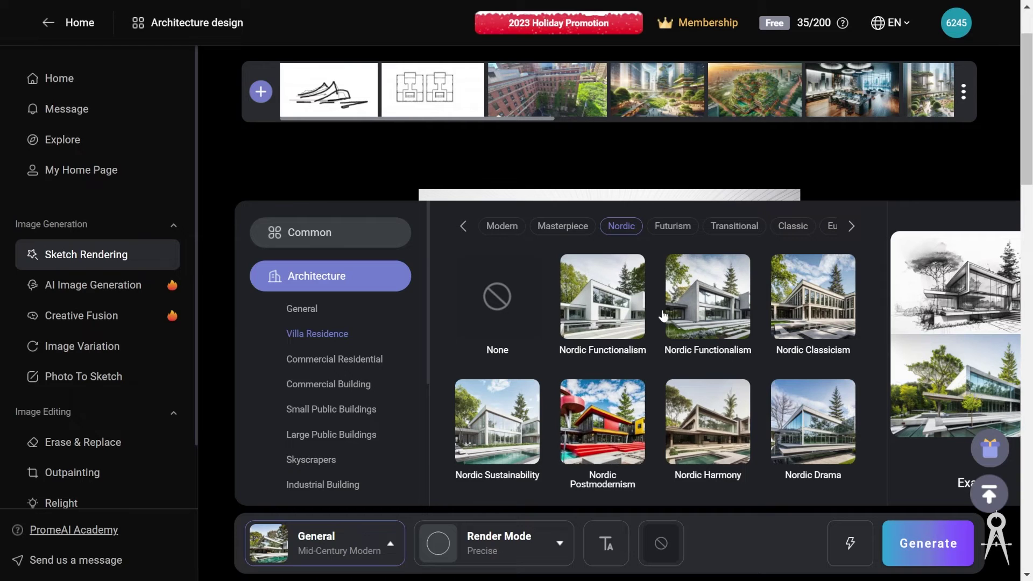
left_click(672, 226)
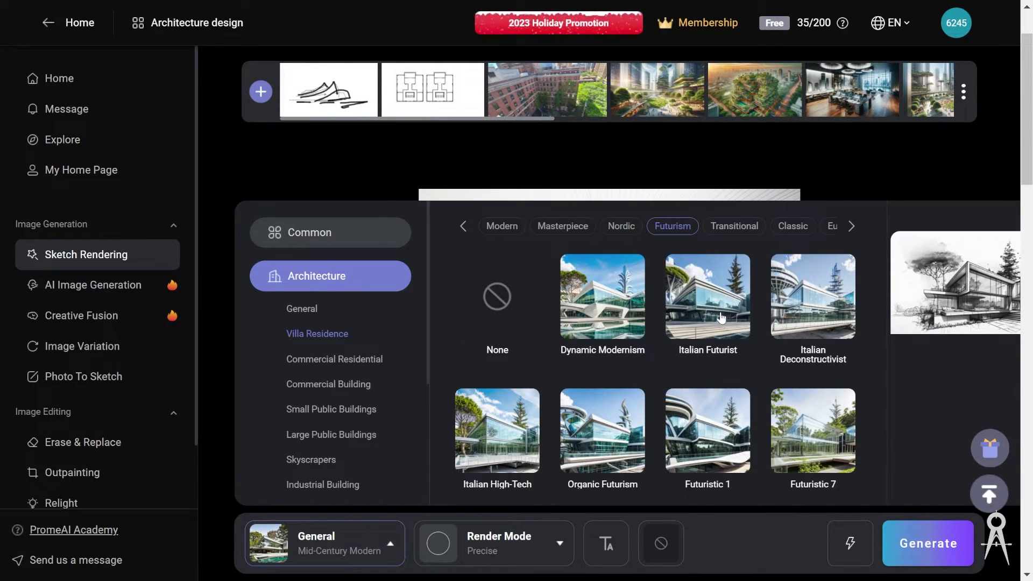
left_click(708, 430)
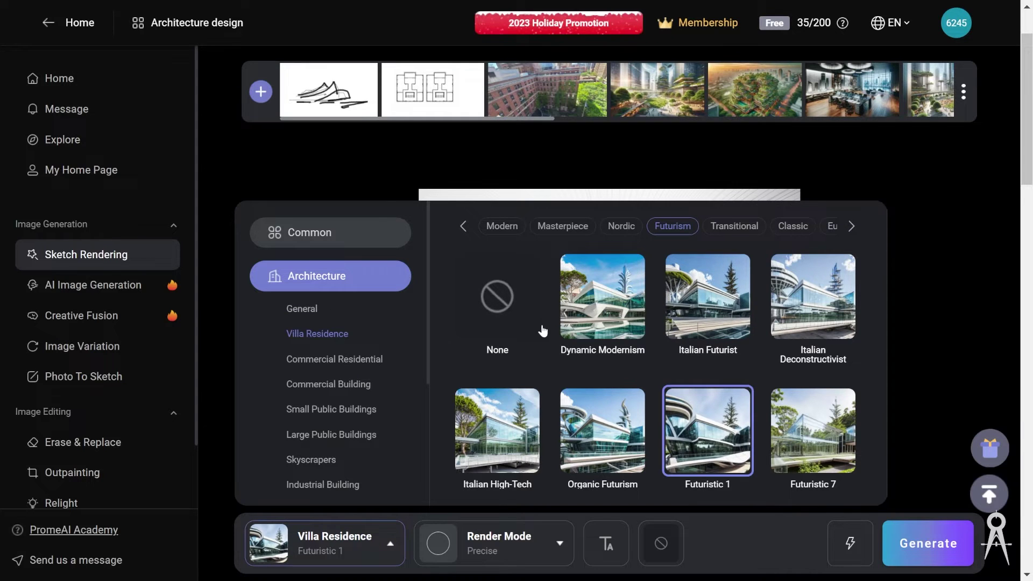
Look through the Nordic villa styles and the General architecture styles, including the Transitional group.
scroll(572, 369, "up", 5)
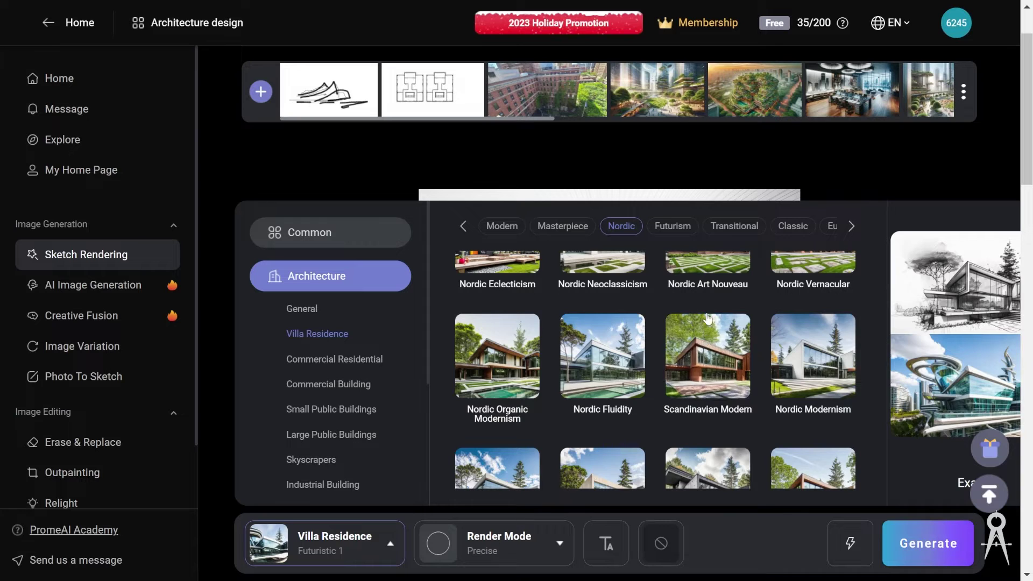
left_click(332, 326)
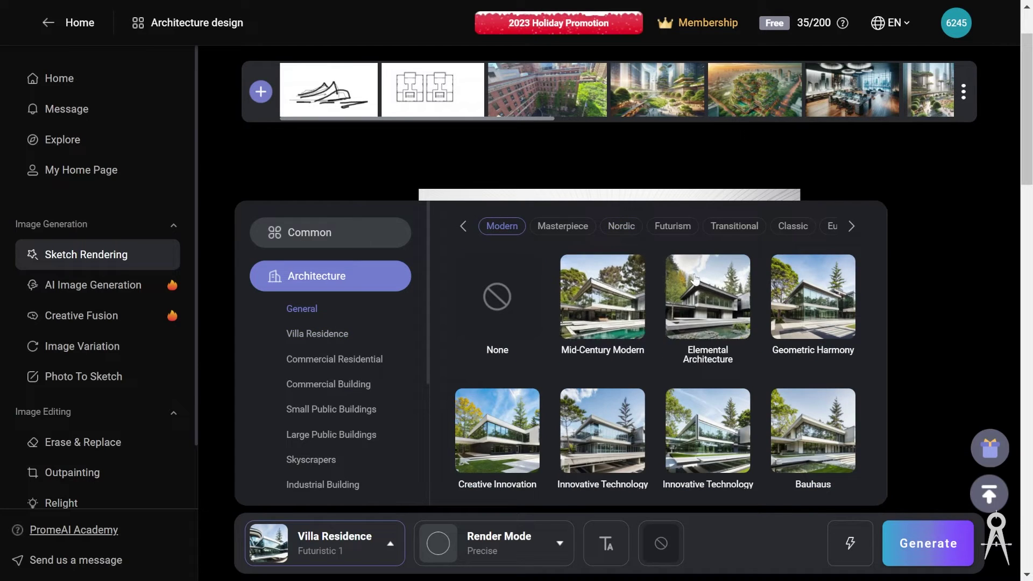
left_click(738, 227)
left_click(385, 317)
Set the render mode to Outline.
left_click(498, 541)
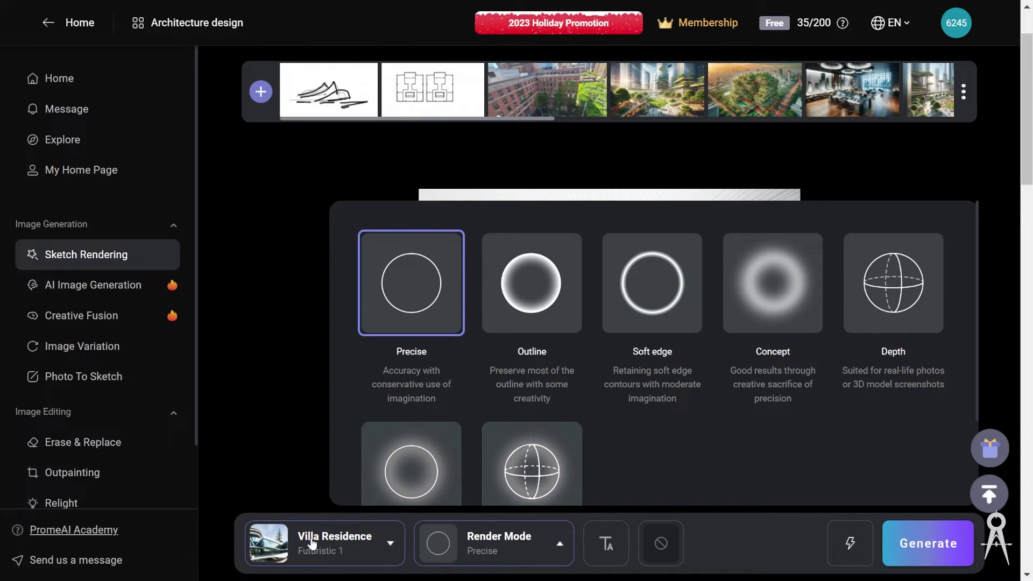
left_click(335, 544)
left_click(548, 550)
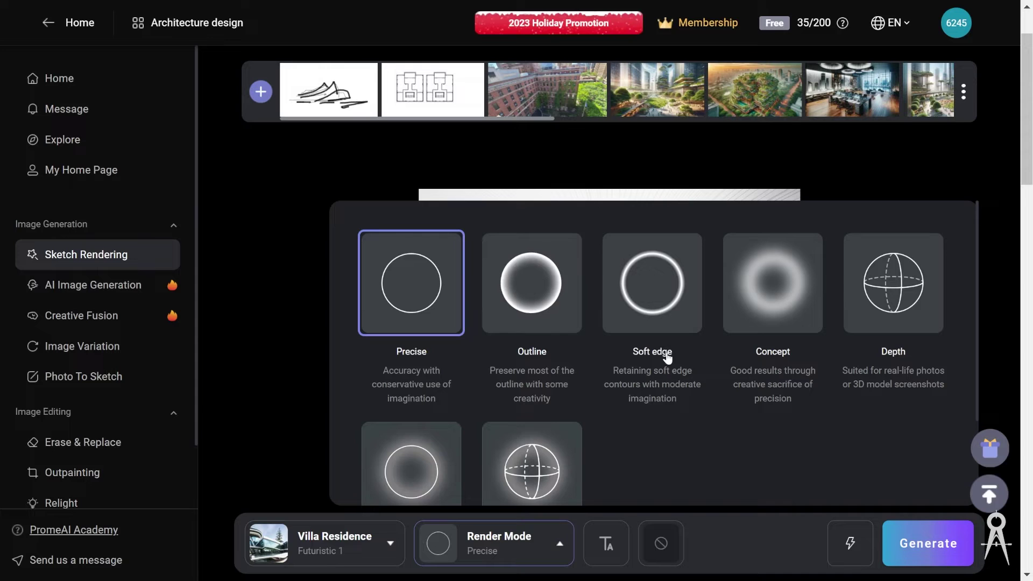
left_click(528, 297)
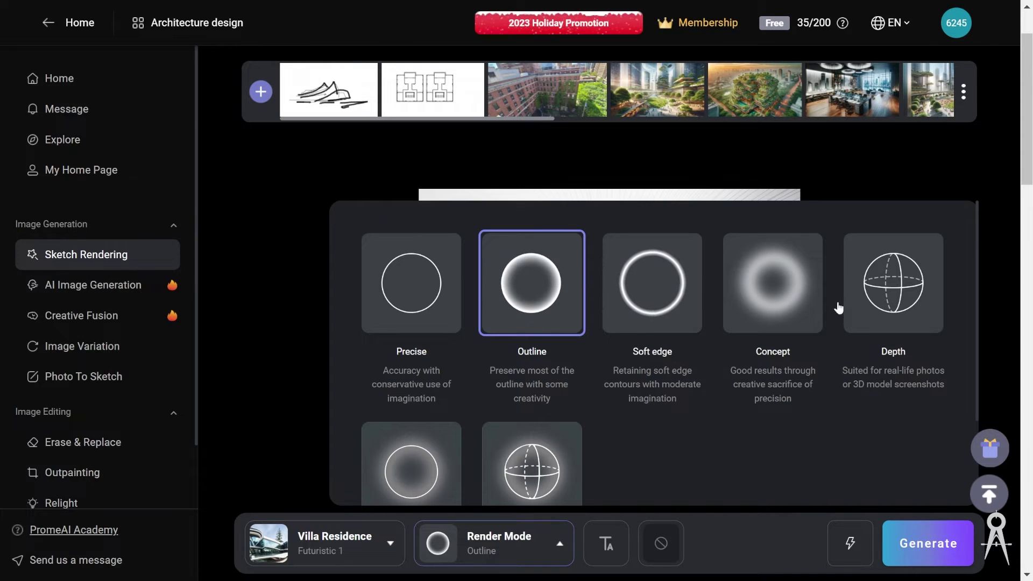
Examine the descriptions of the available render modes, including Precision Concept and Depth Concept, and close the list.
scroll(758, 289, "down", 1)
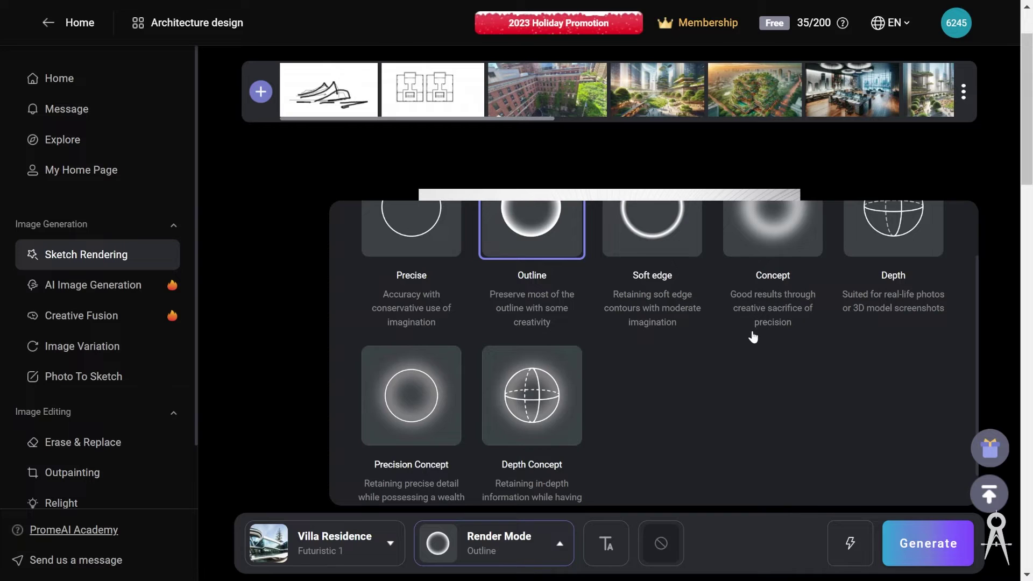
scroll(750, 296, "up", 2)
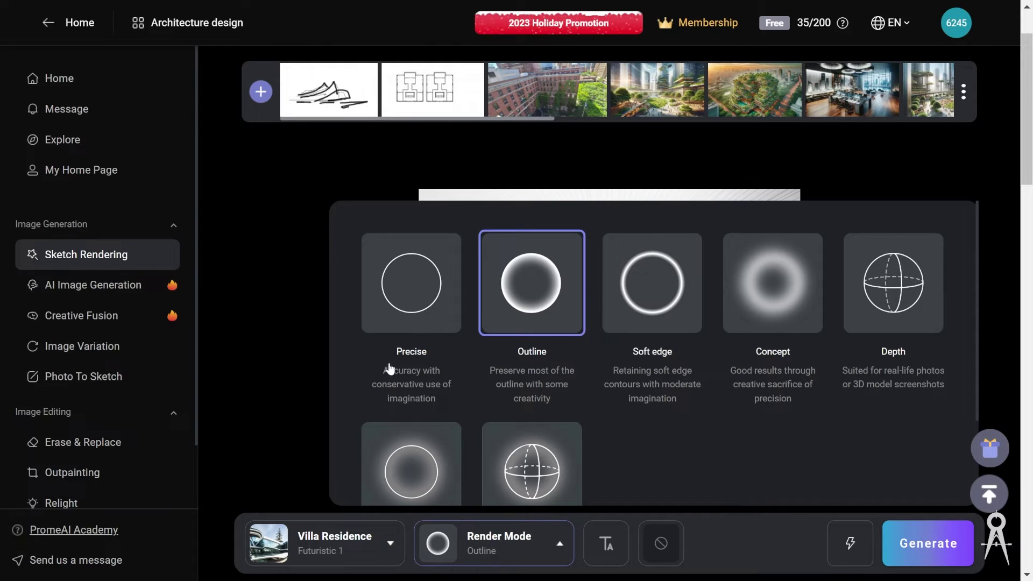
left_click(728, 547)
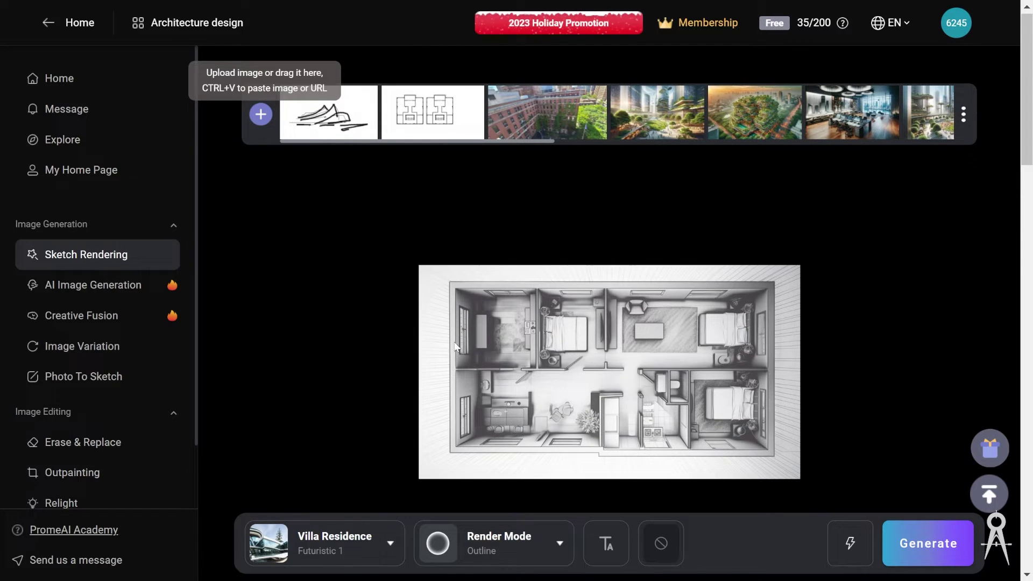
left_click(560, 543)
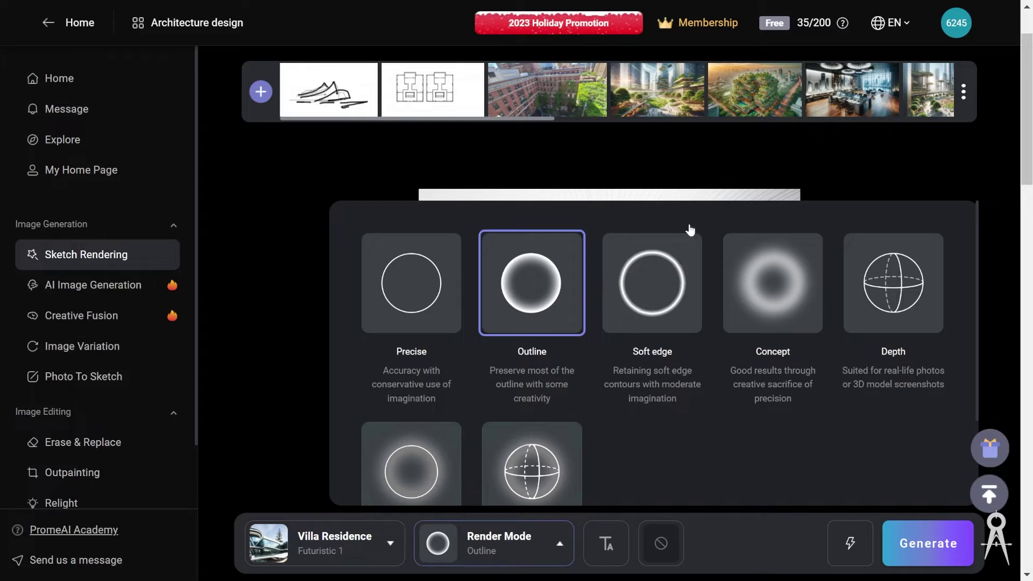
left_click(820, 189)
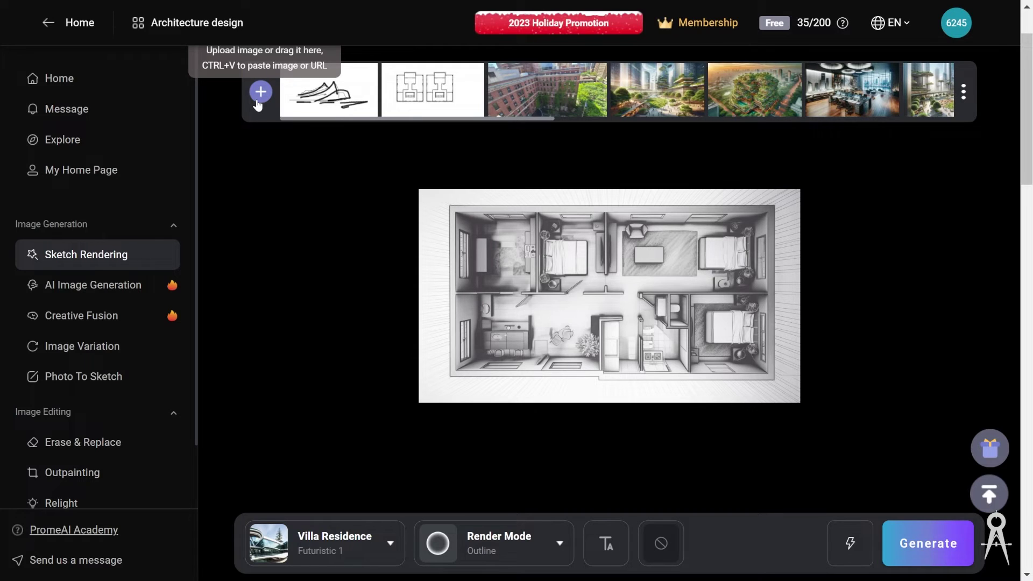
Upload sketch-1.png from the promeai folder as the source image.
left_click(260, 93)
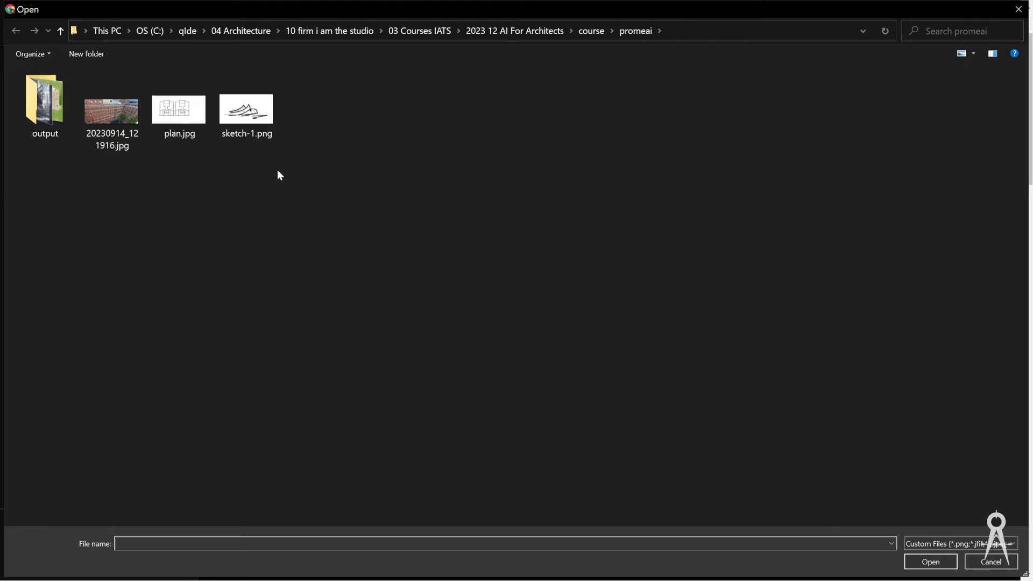
double_click(242, 114)
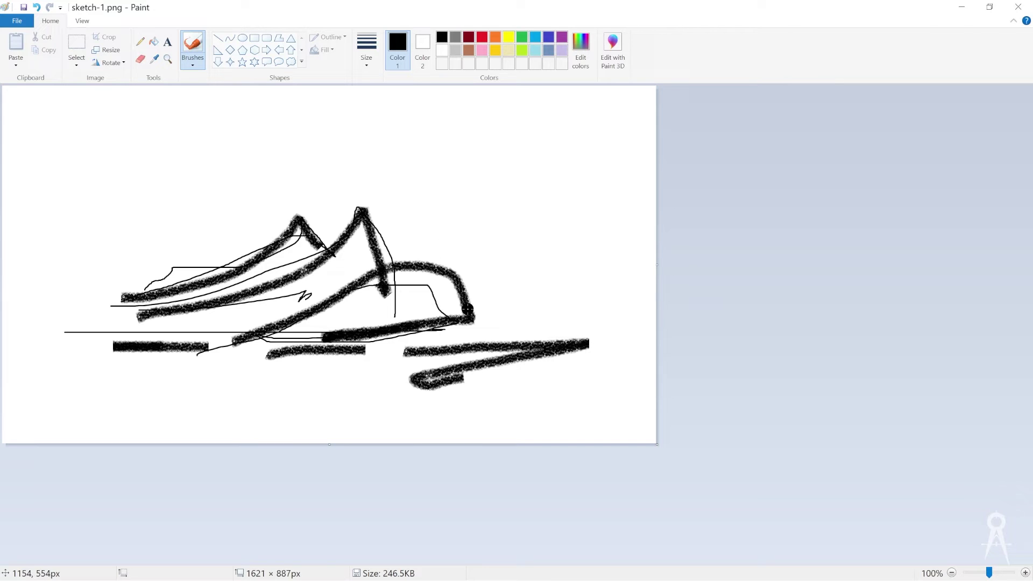
In Paint, brush stepped blocks at the right end of the sketched building and a curved volume with a ground line at its left.
mouse_move(469, 286)
left_mouse_down()
mouse_move(505, 285)
mouse_move(505, 327)
mouse_move(540, 302)
left_mouse_up()
mouse_move(546, 295)
left_mouse_down()
mouse_move(546, 332)
mouse_move(545, 311)
mouse_move(592, 312)
mouse_move(592, 343)
left_mouse_up()
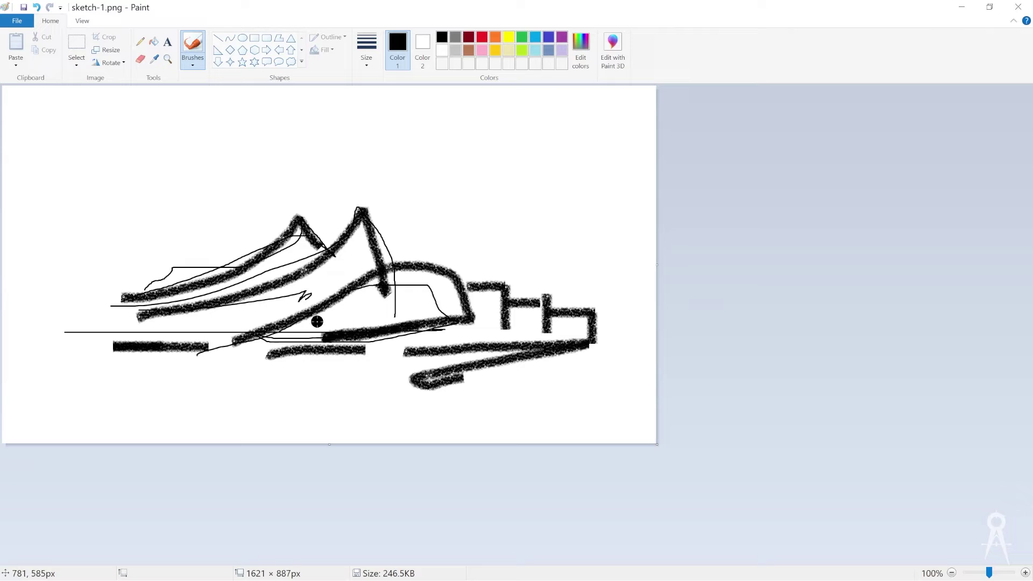
mouse_move(253, 250)
left_mouse_down()
mouse_move(120, 254)
mouse_move(69, 335)
mouse_move(12, 336)
left_mouse_up()
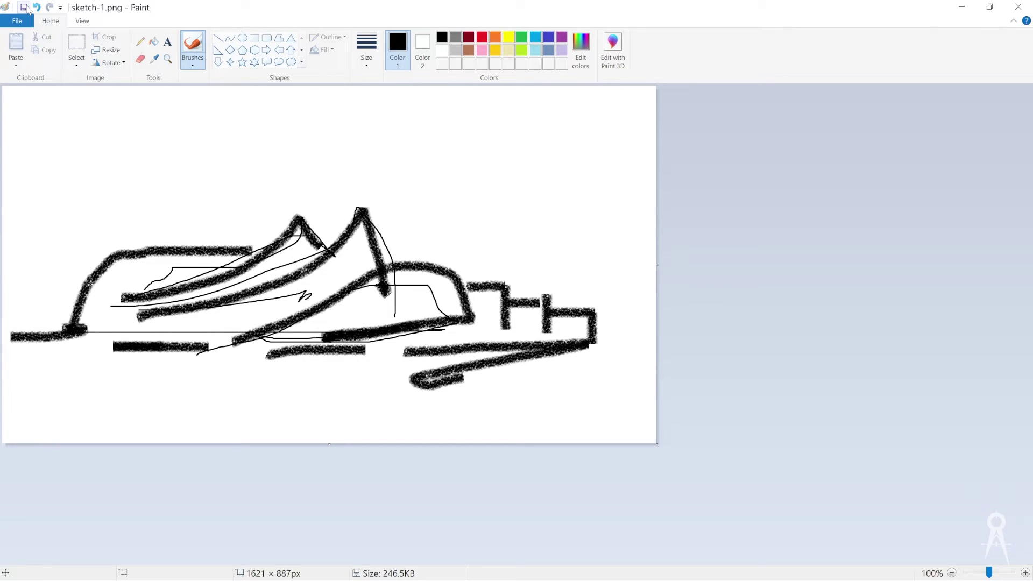
Save the extended sketch as a new PNG file named sketch-2.png in the promeai folder.
left_click(17, 21)
left_click(55, 122)
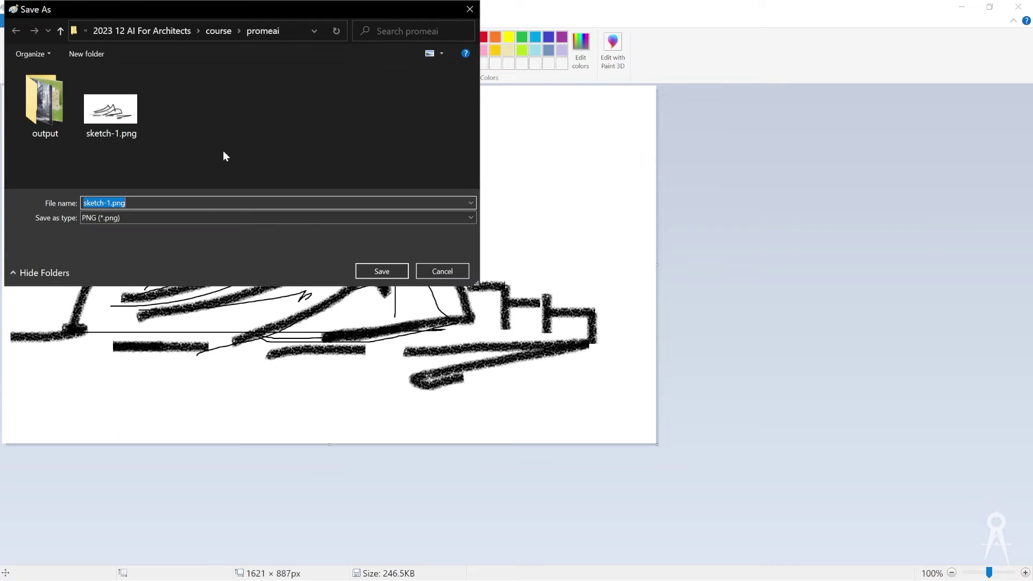
key("Home")
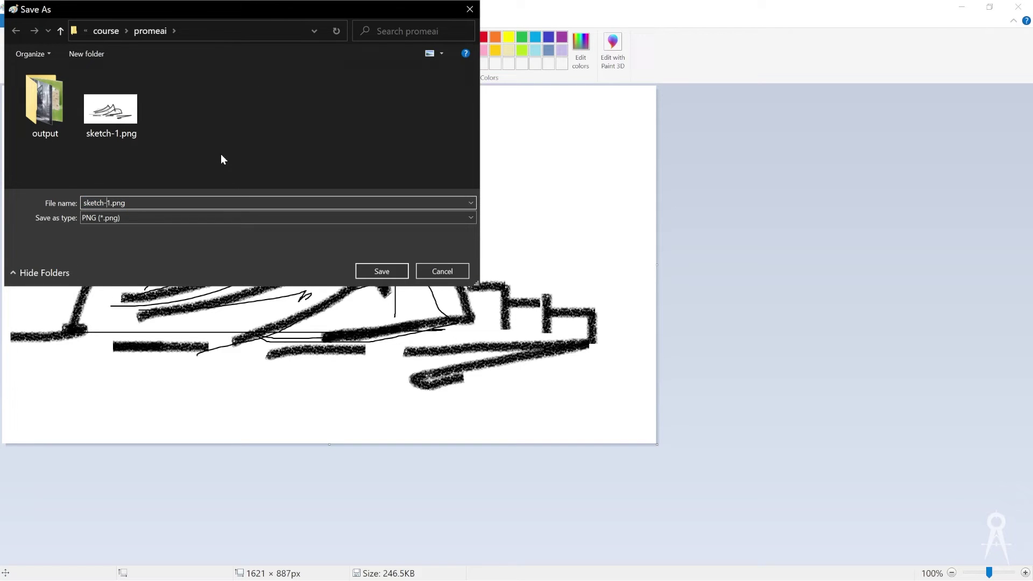
key("BackSpace")
type("2")
key("Return")
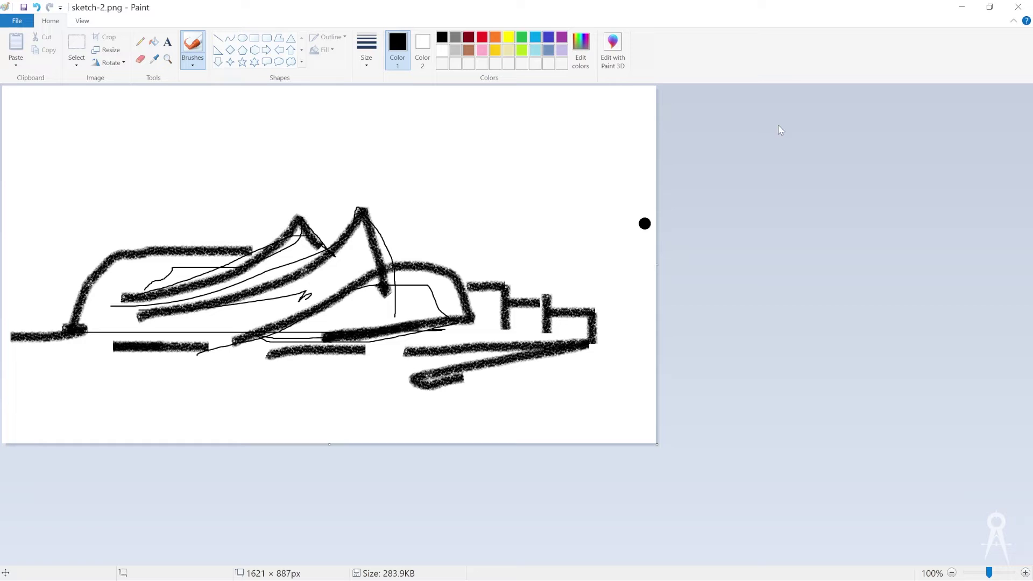
Return to PromeAI and upload sketch-2.png as the source image for Sketch Rendering.
left_click(962, 7)
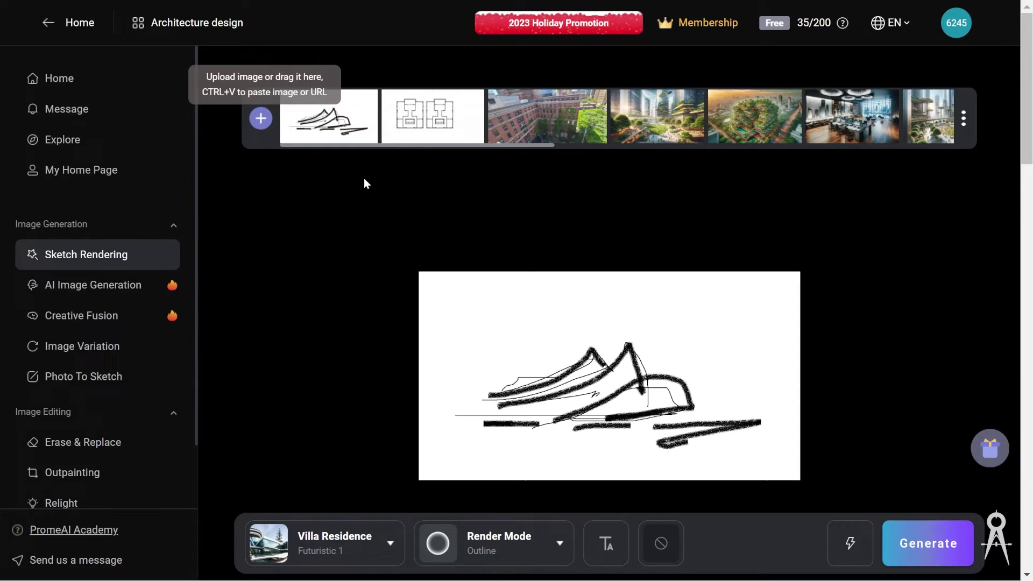
left_click(261, 118)
double_click(314, 113)
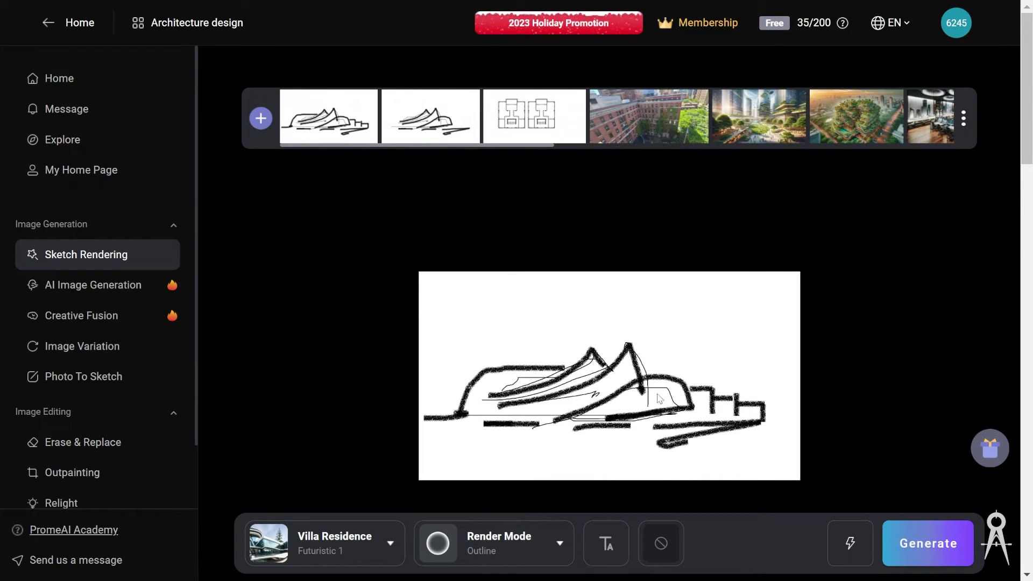
Browse the Commercial Building style category and set the sketch's render mode to Concept.
left_click(321, 544)
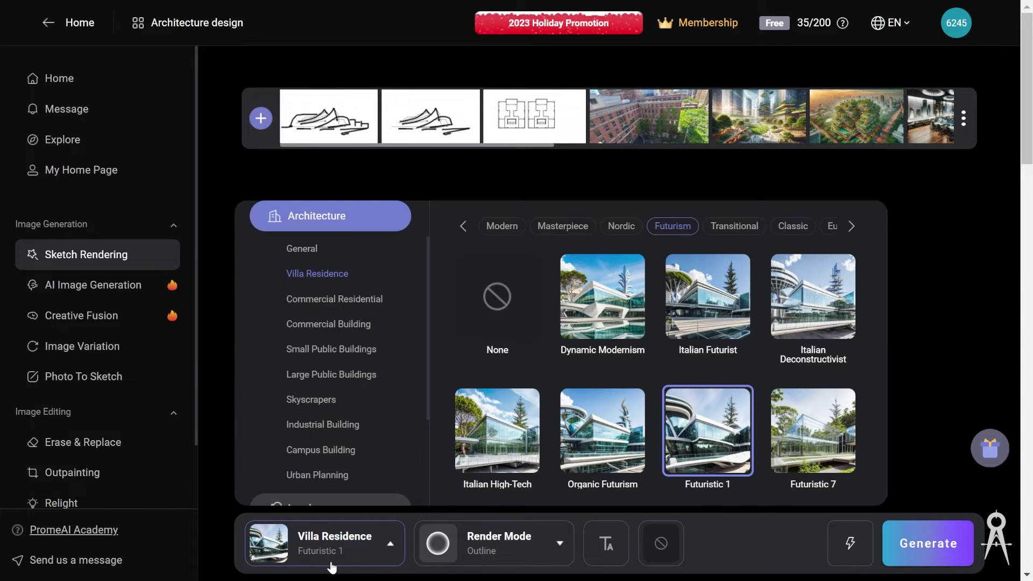
left_click(344, 326)
left_click(514, 539)
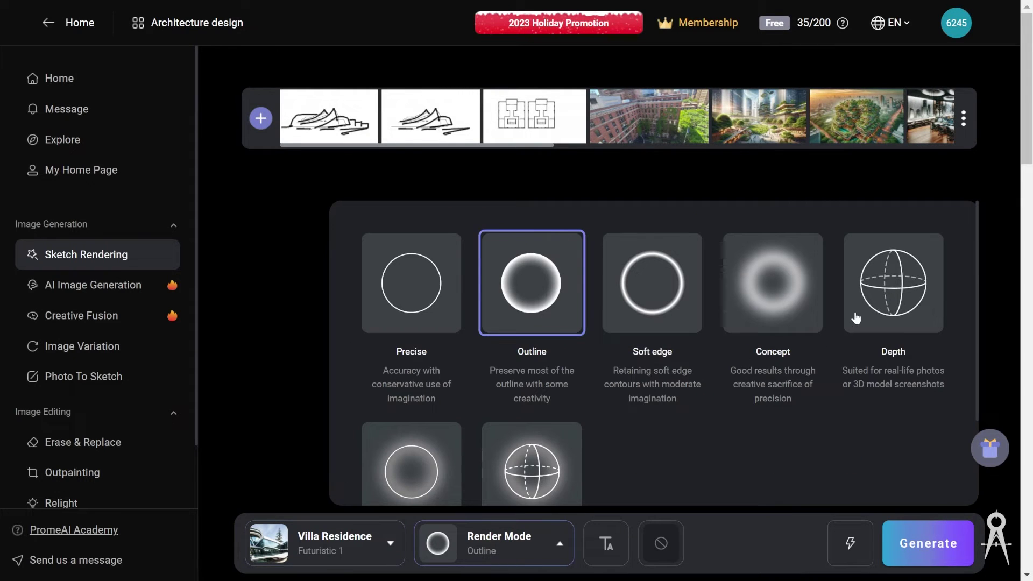
left_click(783, 294)
Enter the positive prompt "futuristic urban architecture with many people walking around and futuristic cars" and check its text.
left_click(601, 546)
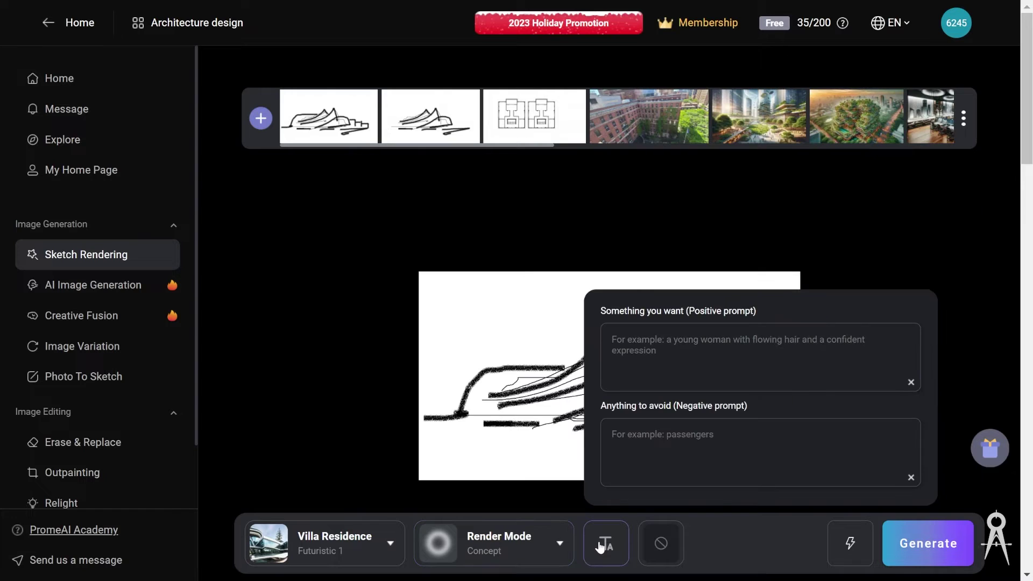
left_click(692, 366)
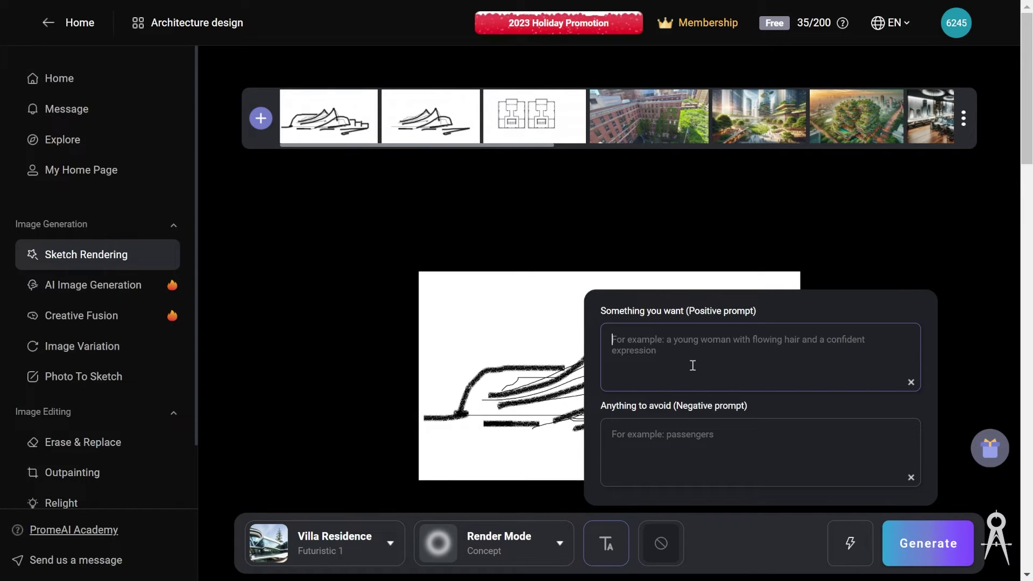
left_click(319, 562)
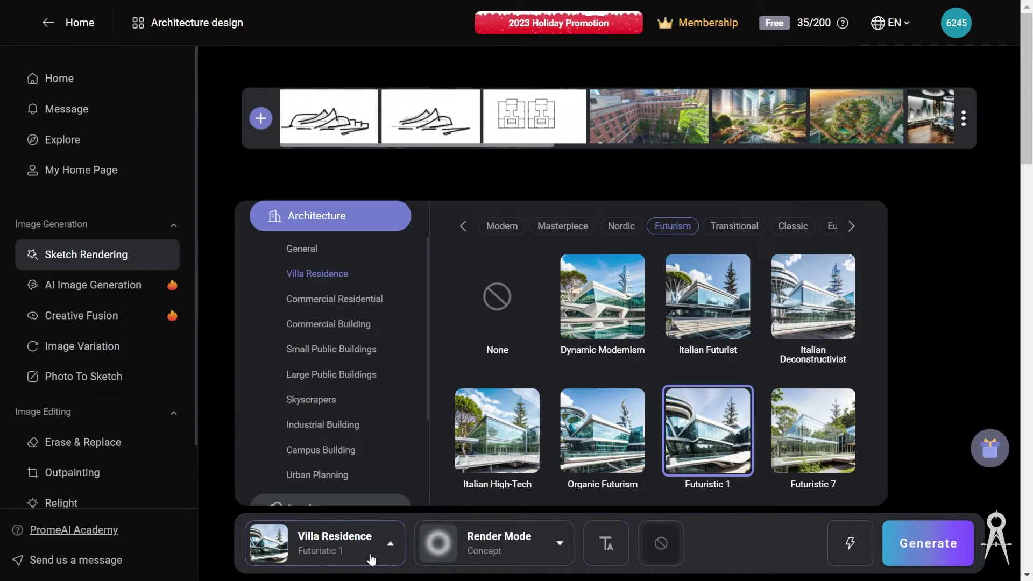
left_click(618, 543)
left_click(645, 350)
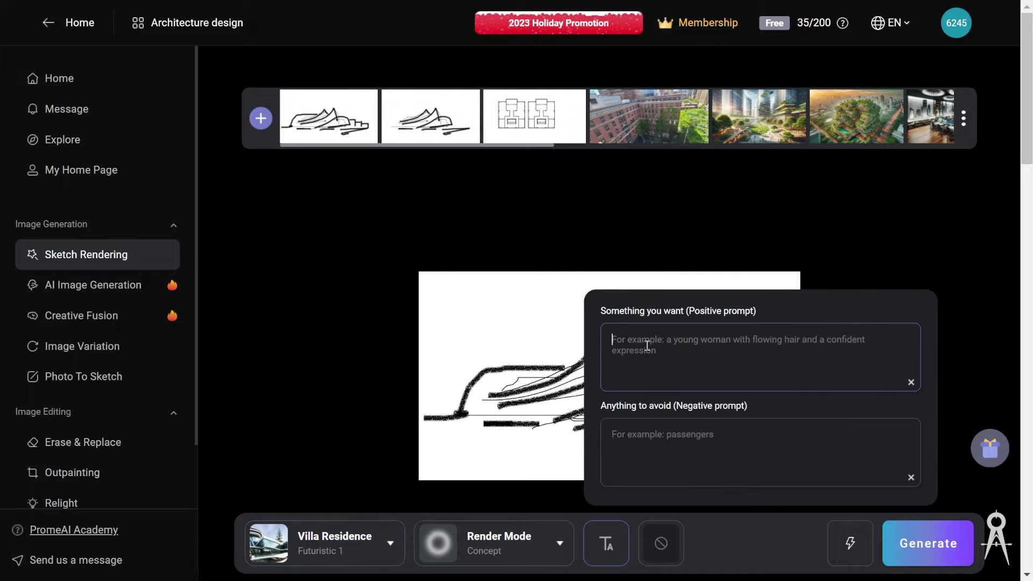
type("many people wal")
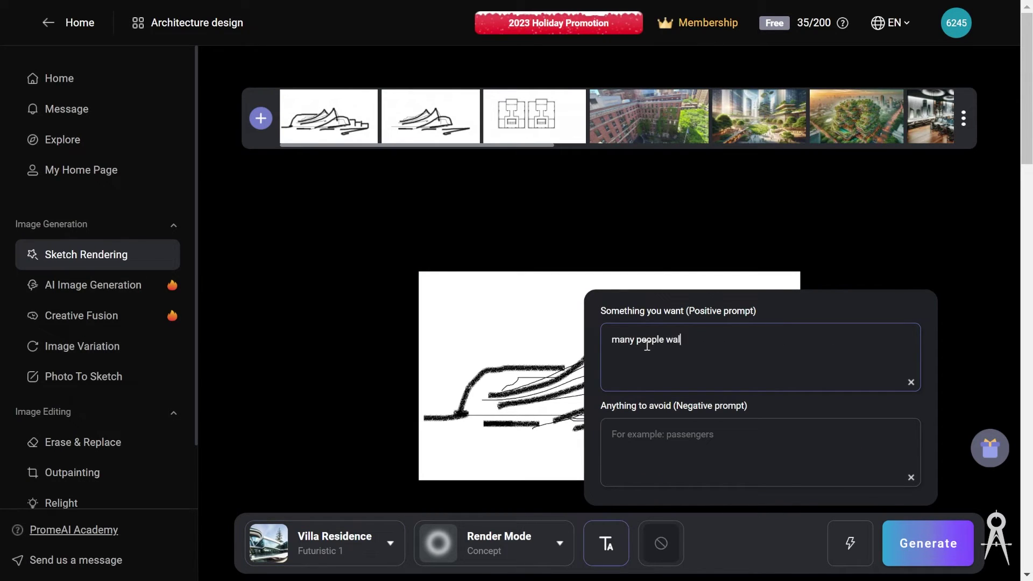
key("ctrl+a")
key("Left")
type("futuristic scene")
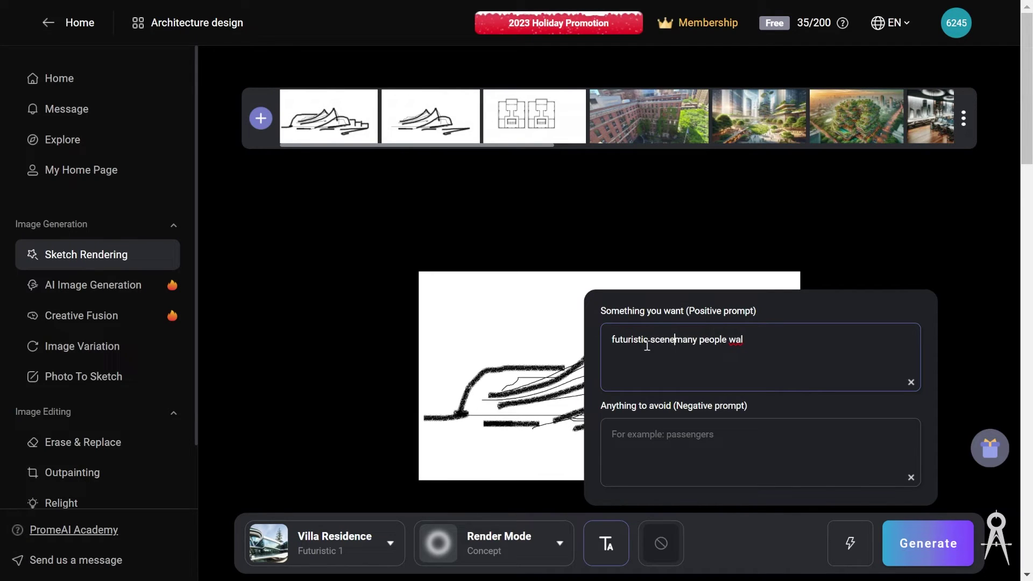
key("ctrl+shift+Left")
type("urban architecture w")
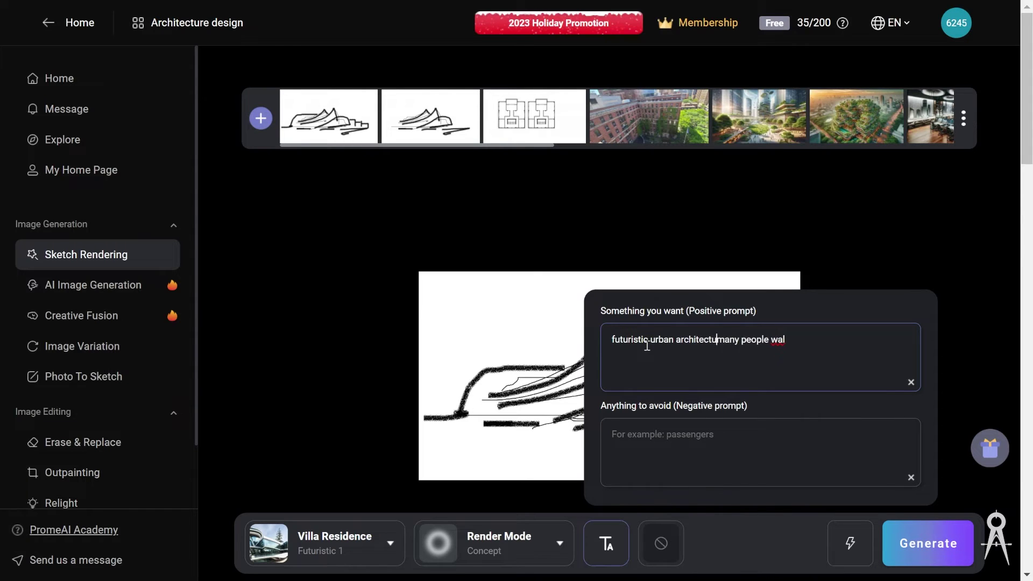
type("ith")
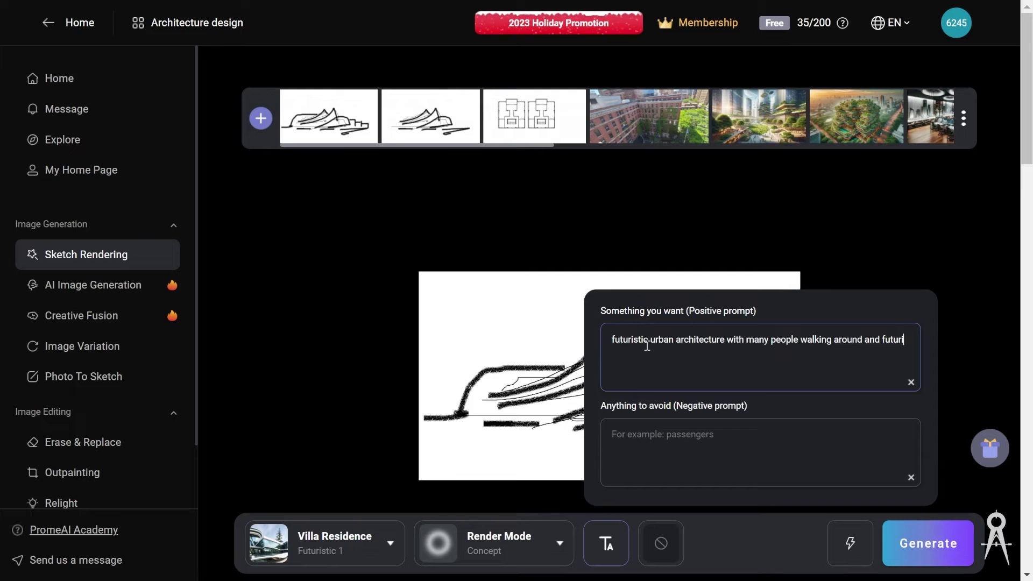
type("st")
left_click(729, 522)
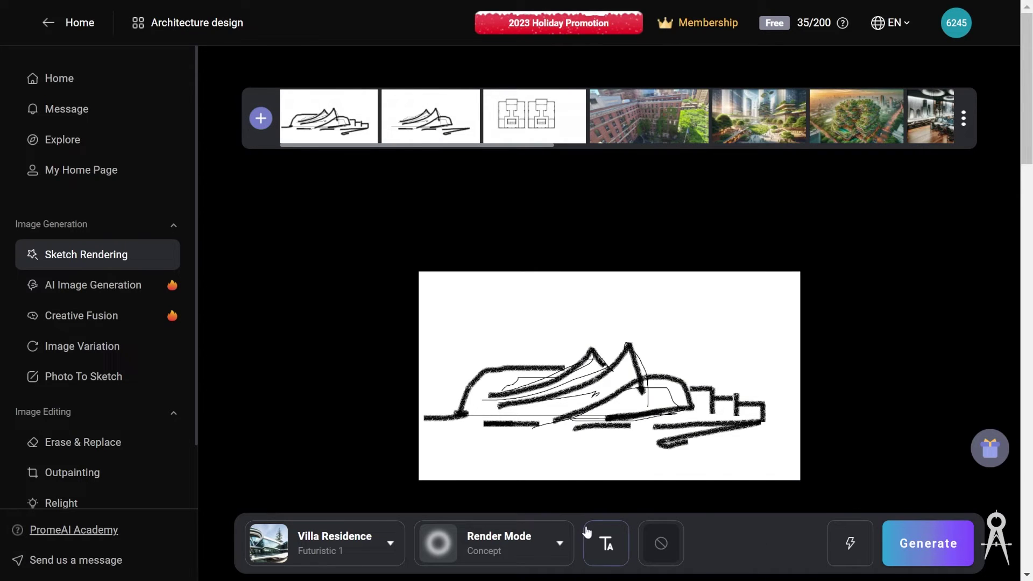
left_click(619, 545)
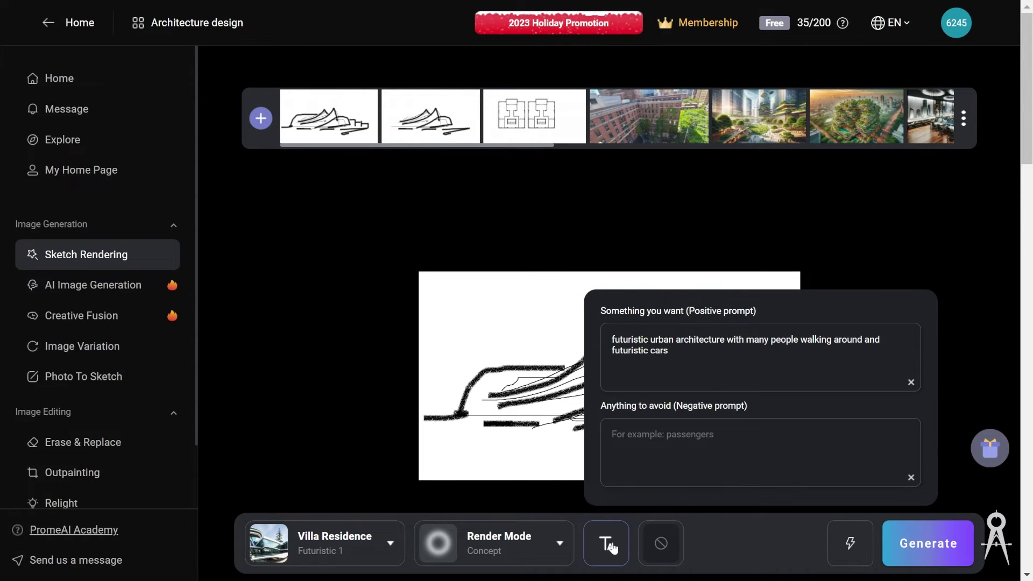
Examine the available Style Reference Image choices without selecting one.
left_click(662, 544)
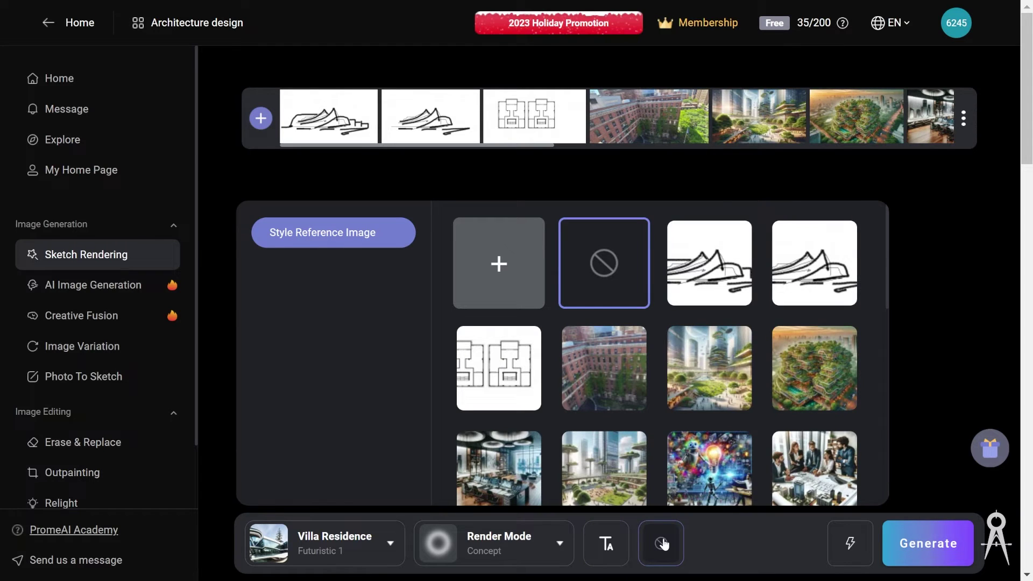
left_click(784, 574)
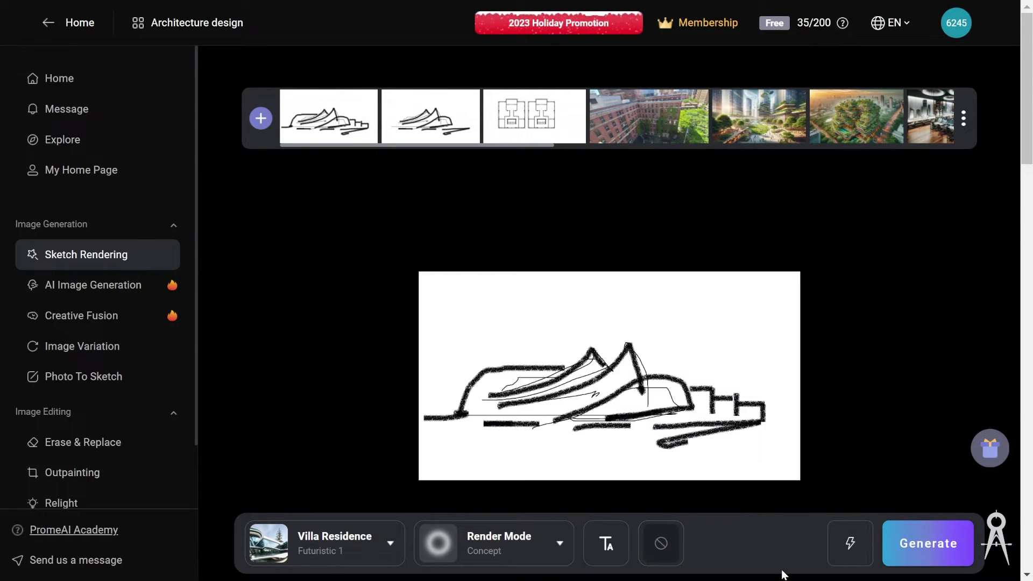
left_click(675, 549)
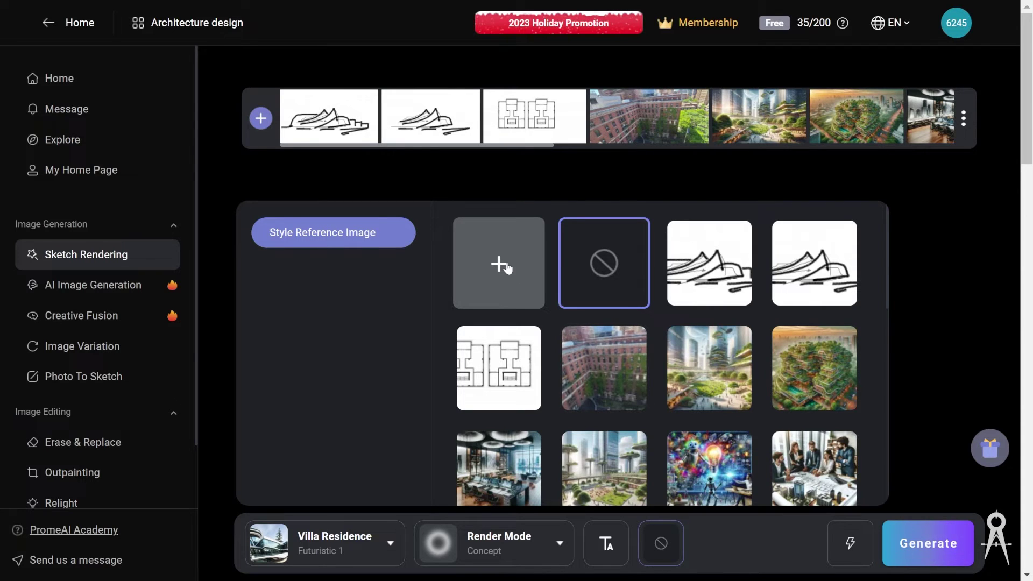
left_click(782, 569)
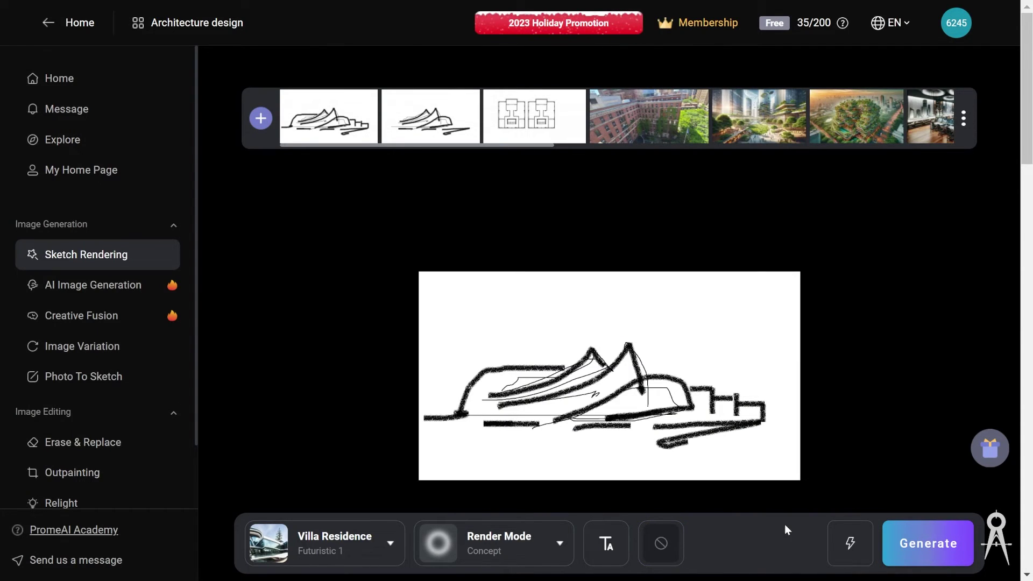
Set the rendering style to Elemental Architecture from the Modern styles for Commercial Building.
left_click(336, 546)
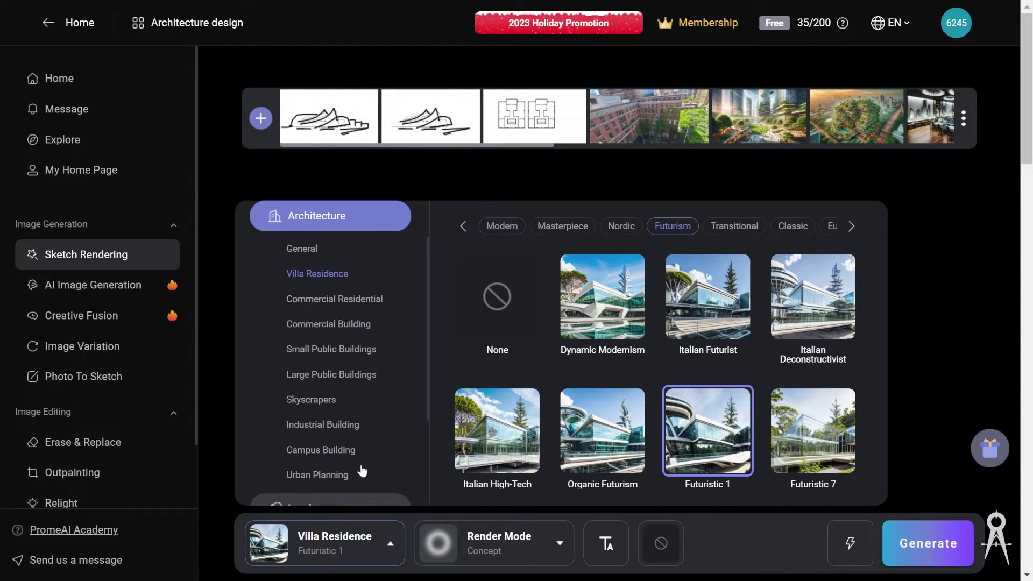
left_click(362, 325)
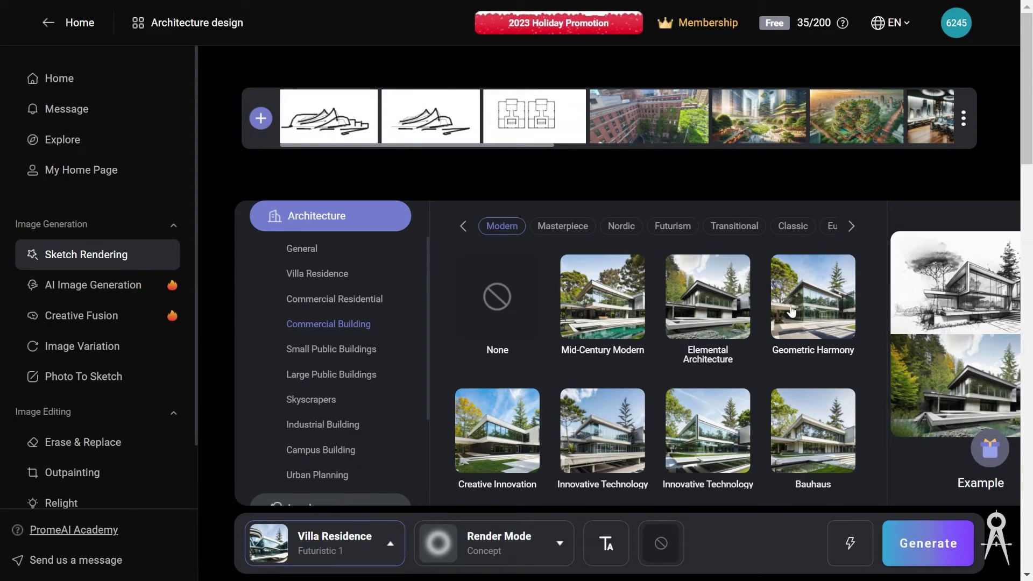
scroll(722, 296, "down", 1)
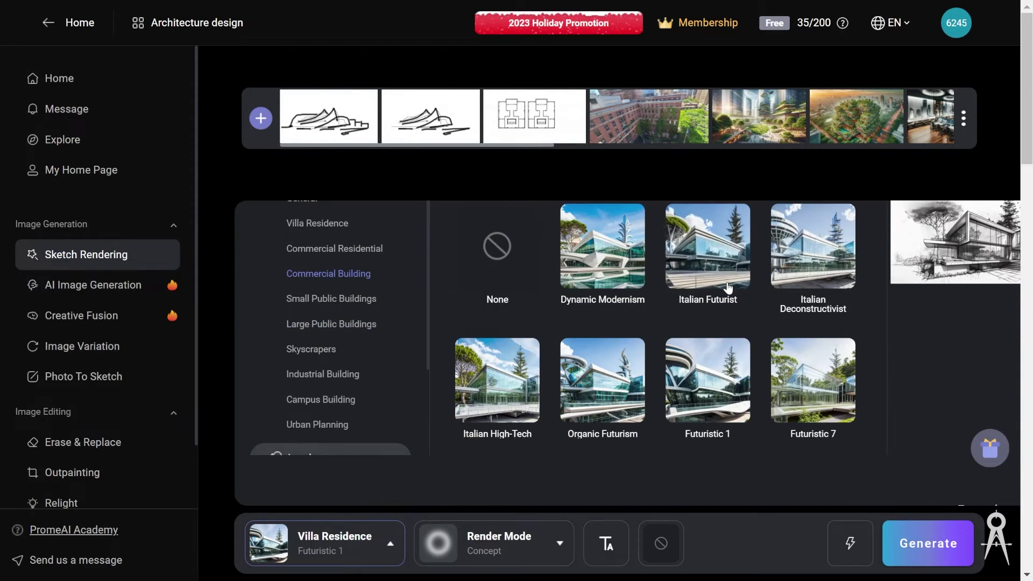
scroll(727, 289, "up", 1)
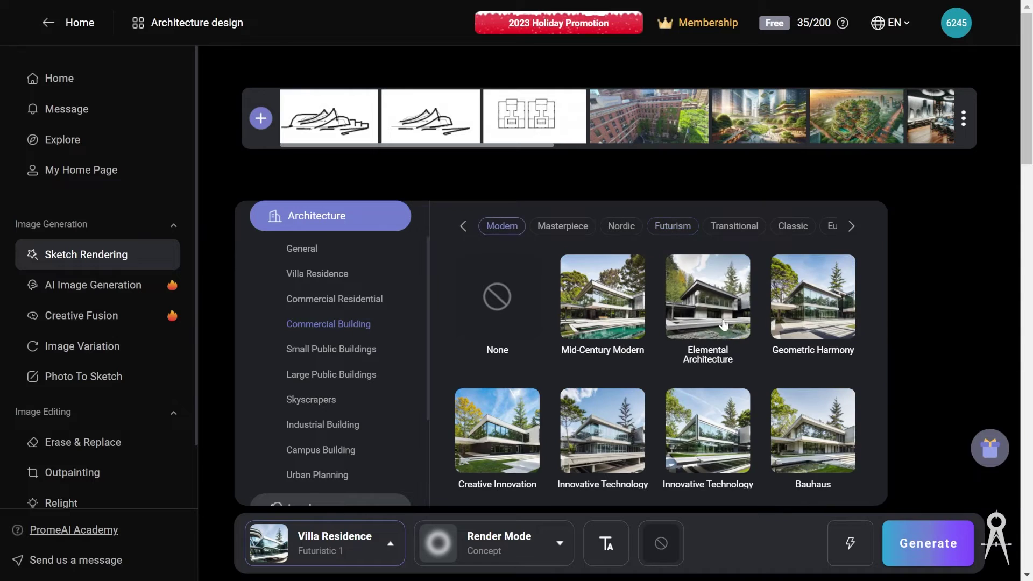
left_click(734, 308)
Review the positive prompt and the Standard and Professional quality options, and generate the rendering of the extended sketch.
left_click(605, 541)
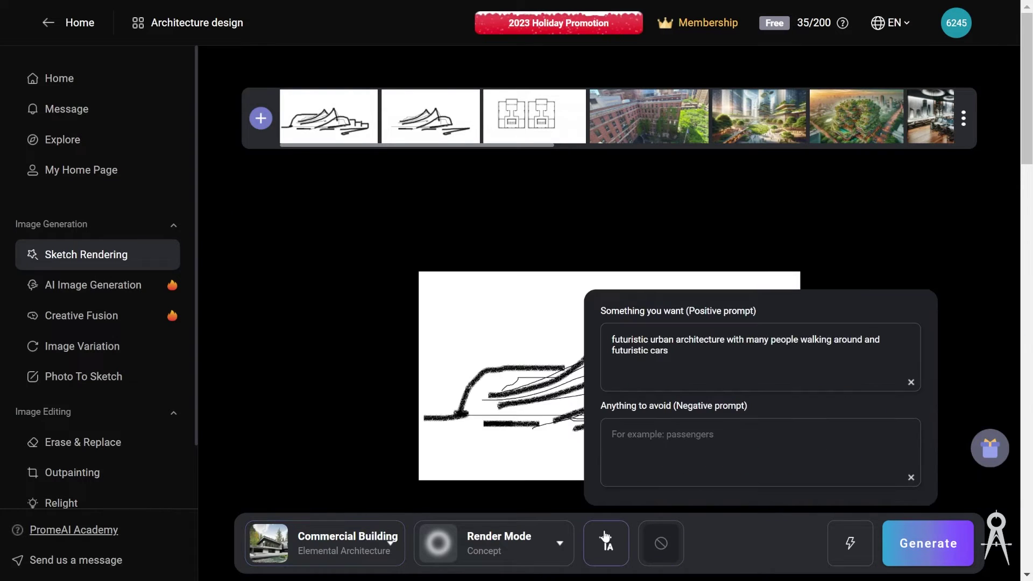
left_click(719, 548)
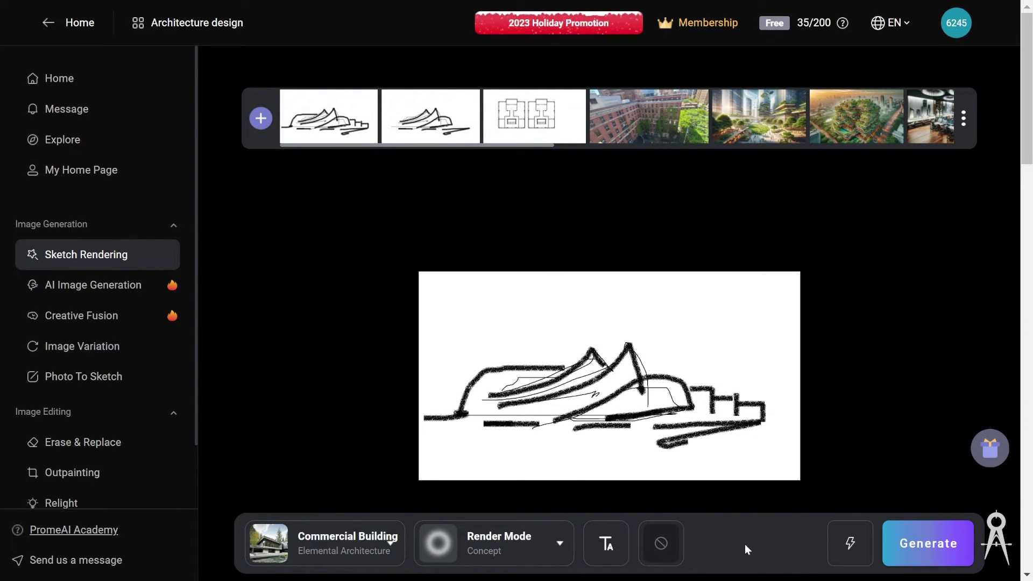
mouse_move(835, 553)
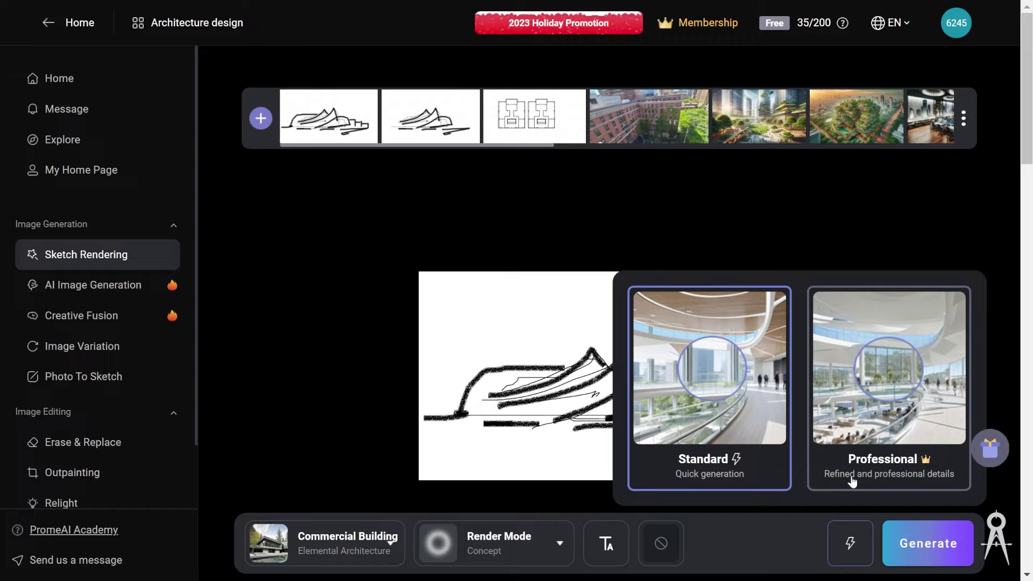
left_click(934, 545)
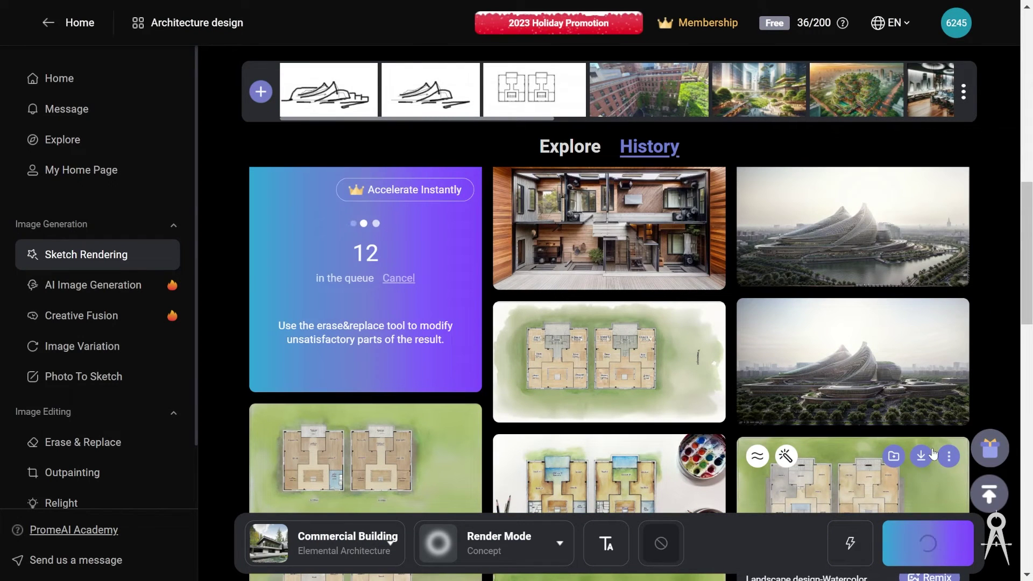
Compare the new Elemental Architecture render and the earlier building render with their source sketches in the generation history.
mouse_move(928, 454)
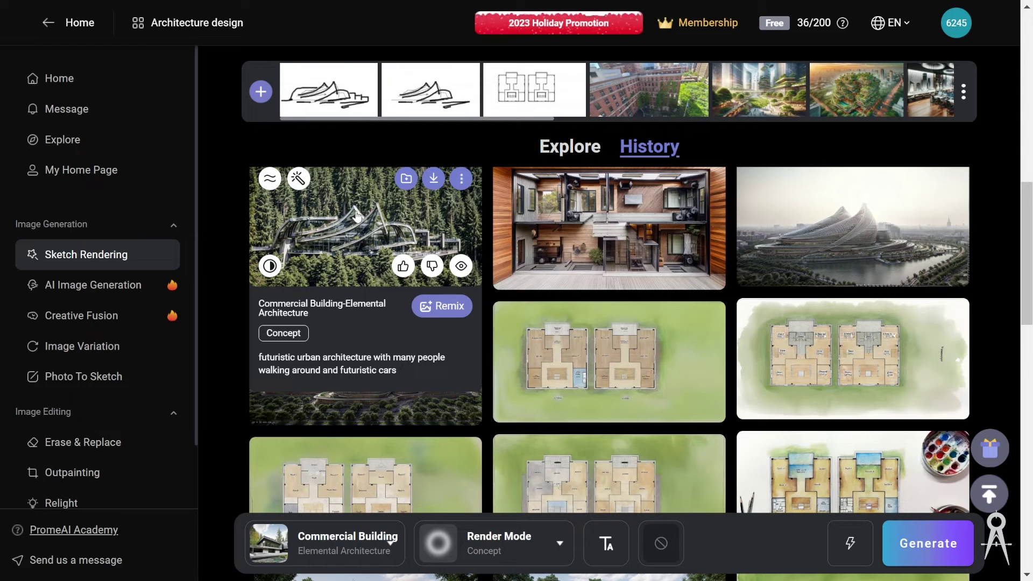
left_click(357, 216)
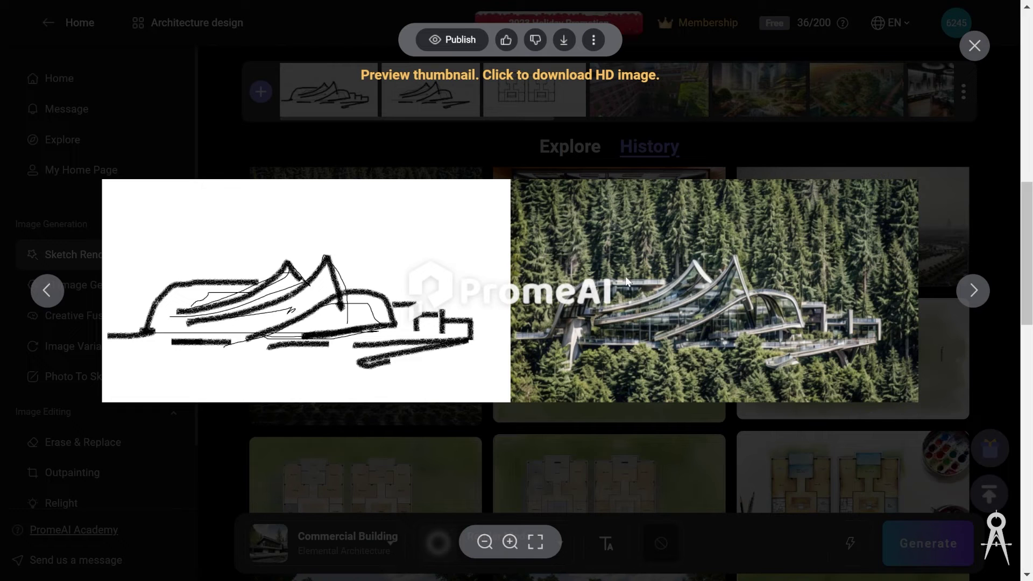
left_click(986, 221)
left_click(861, 248)
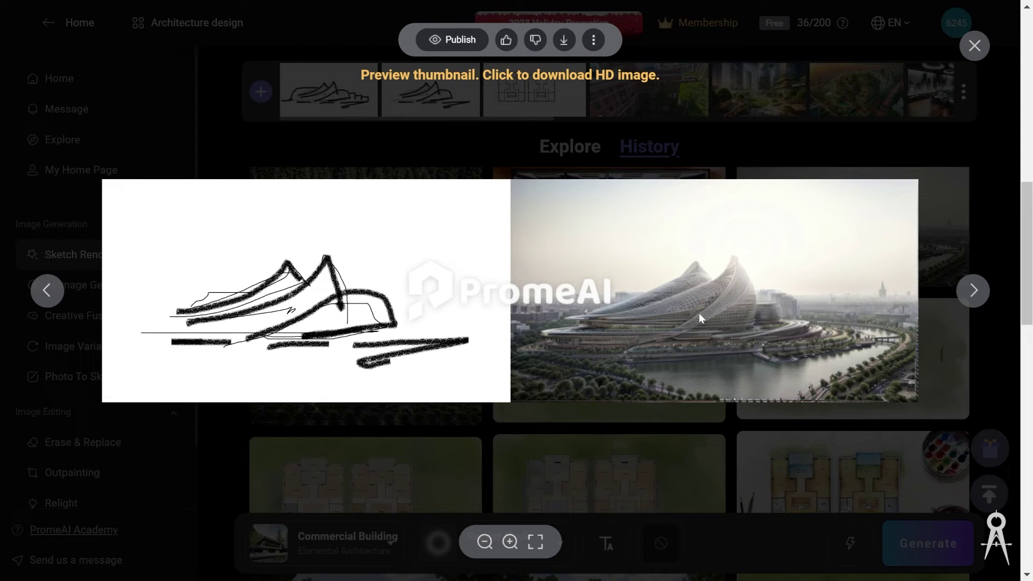
left_click(952, 234)
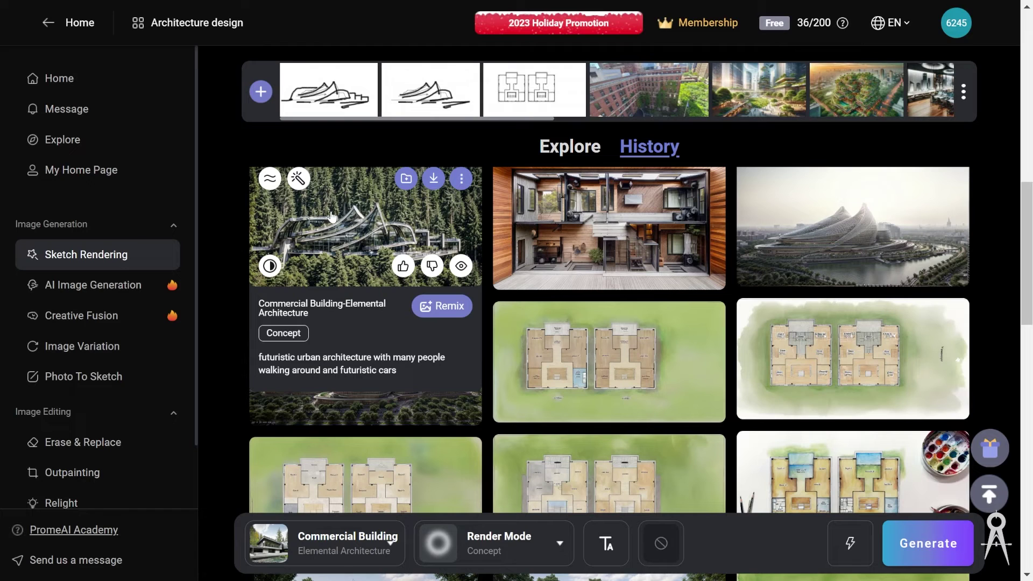
left_click(440, 306)
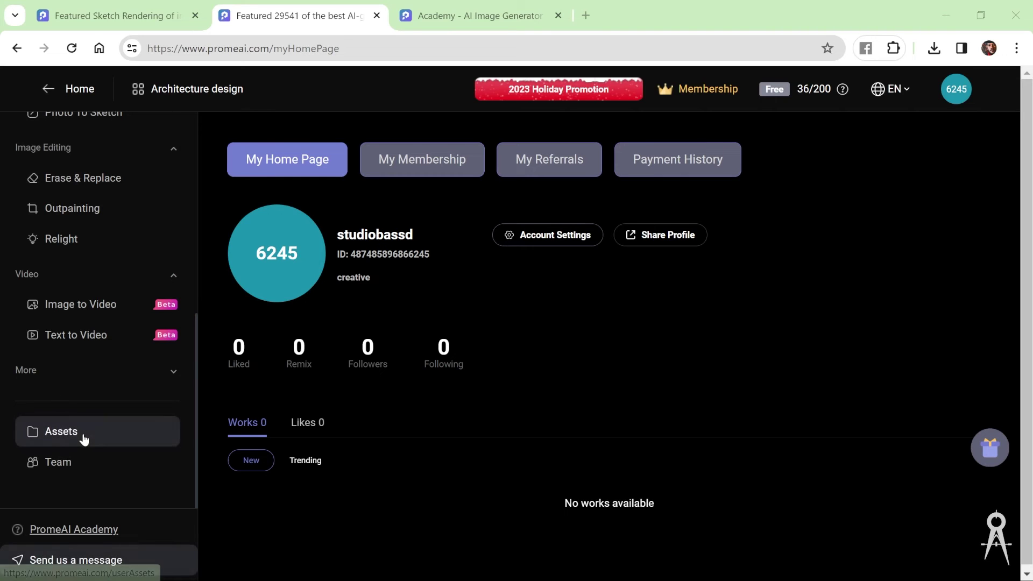
Open the Assets page, check the Shared Assets section, and look over the personal assets, including sketch-2.png.
scroll(85, 438, "up", 5)
scroll(99, 237, "down", 5)
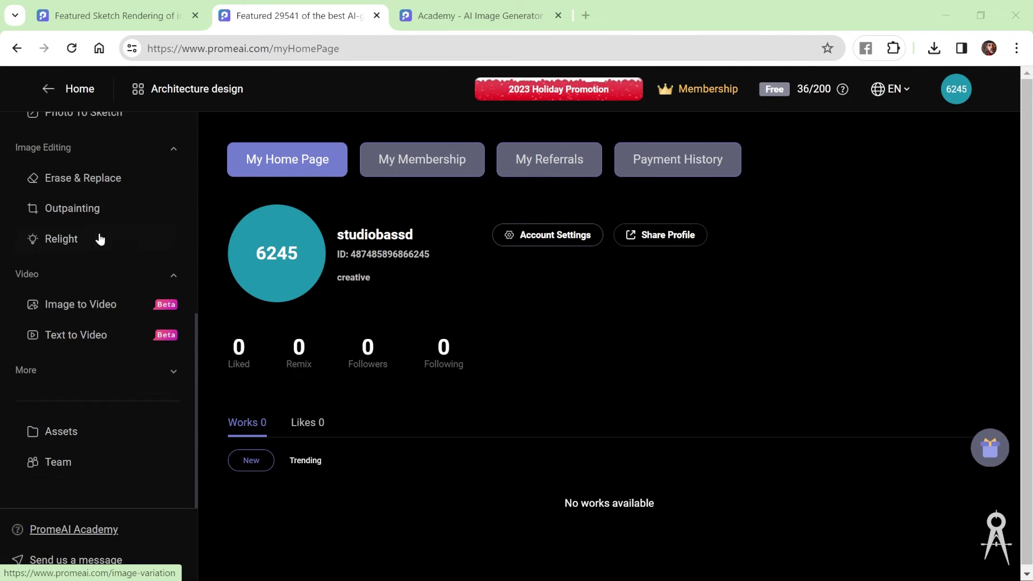
left_click(59, 439)
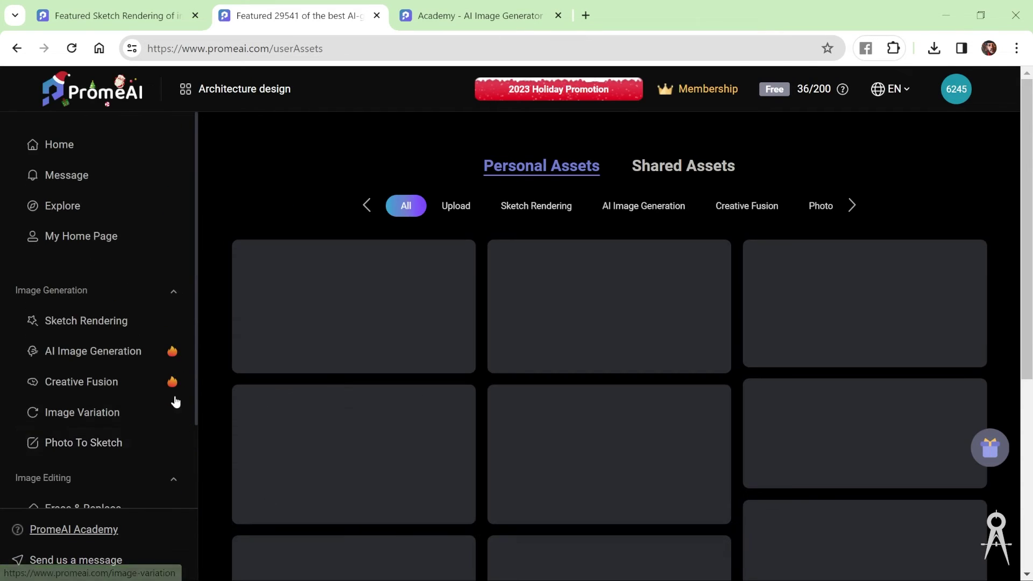
mouse_move(415, 360)
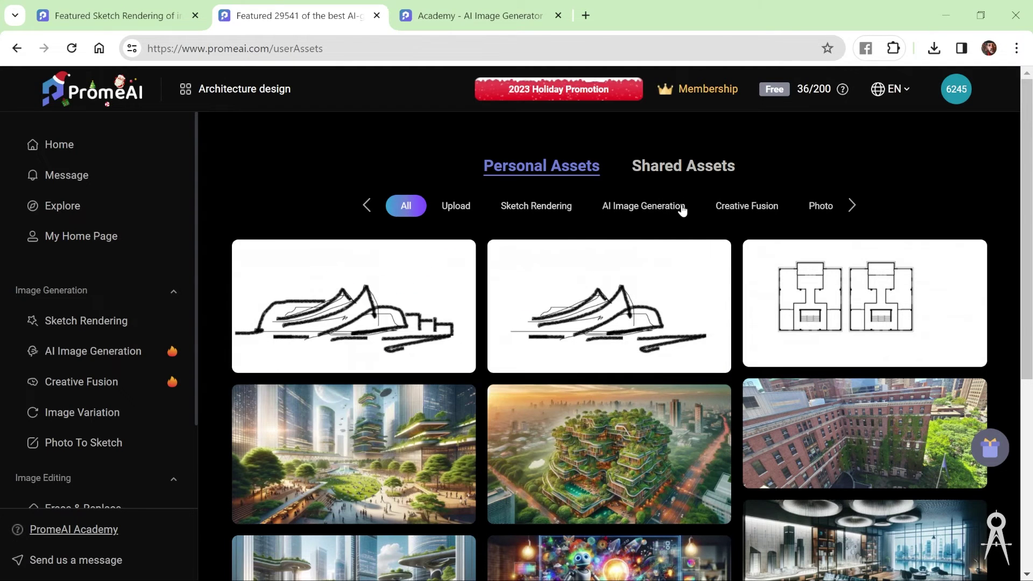
left_click(684, 167)
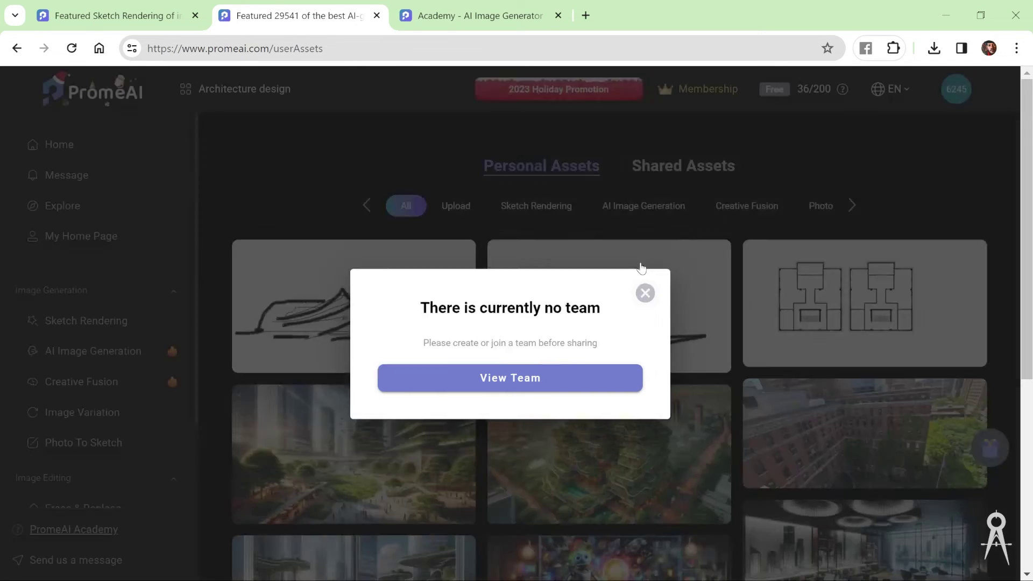
left_click(645, 272)
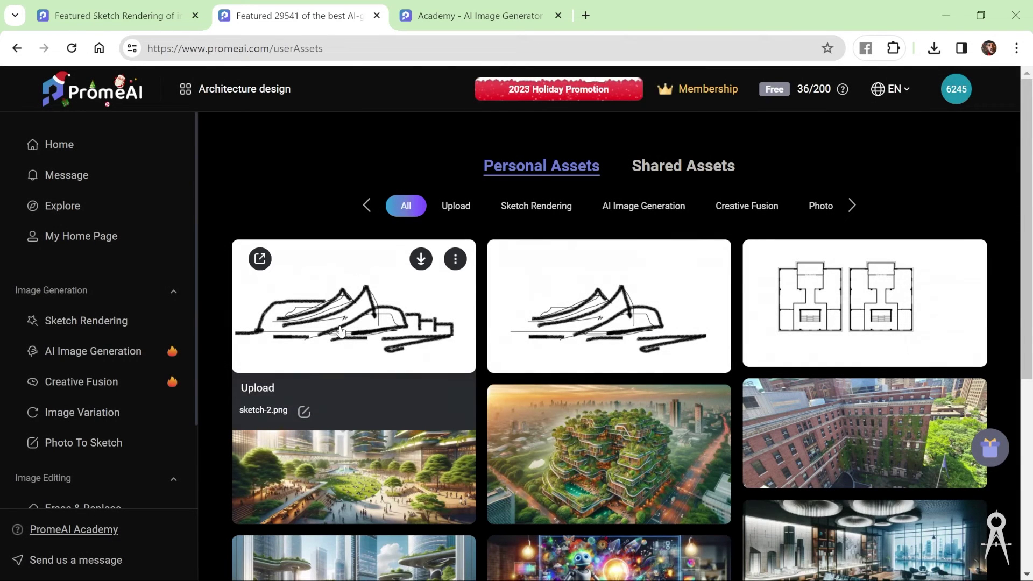
mouse_move(456, 259)
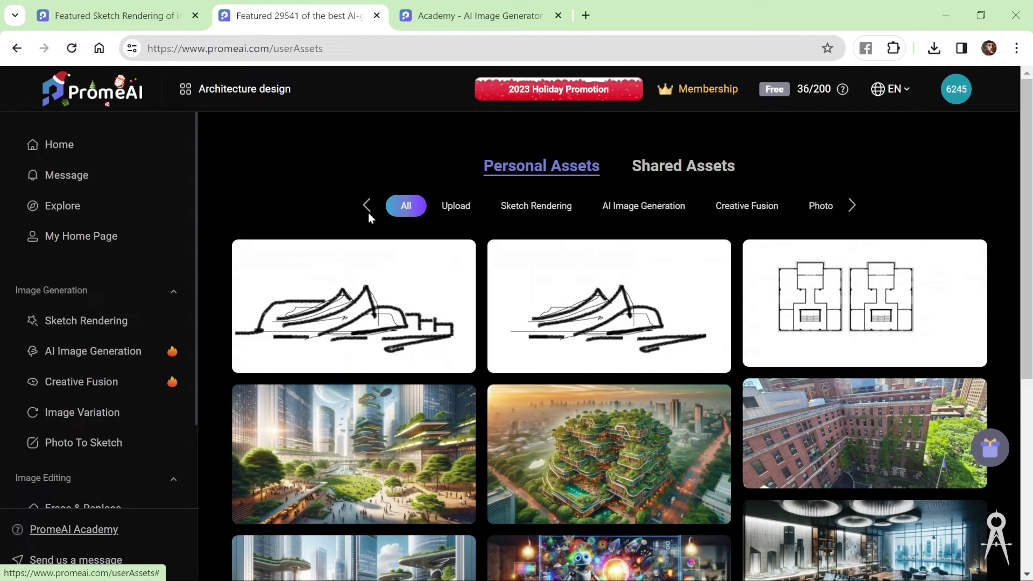
Return to Sketch Rendering and compare the Elemental Architecture forest render with its source sketch in the generation history.
left_click(99, 322)
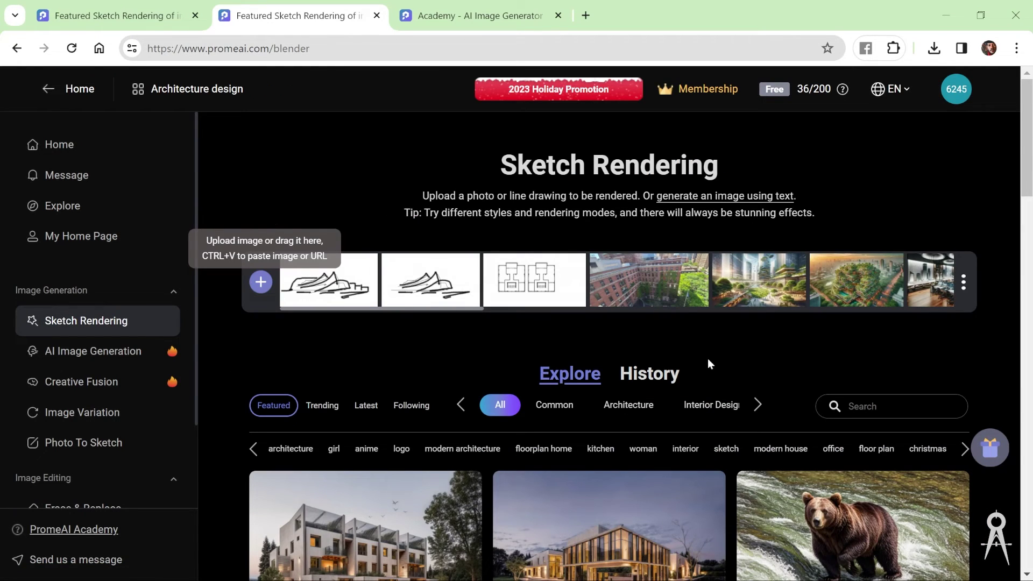
left_click(667, 370)
scroll(619, 344, "down", 3)
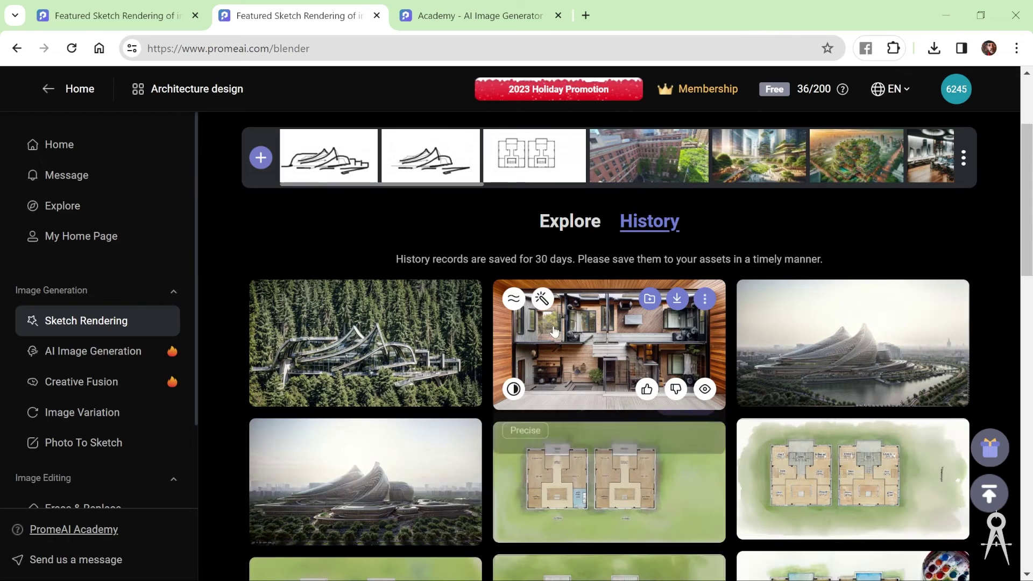
left_click(339, 335)
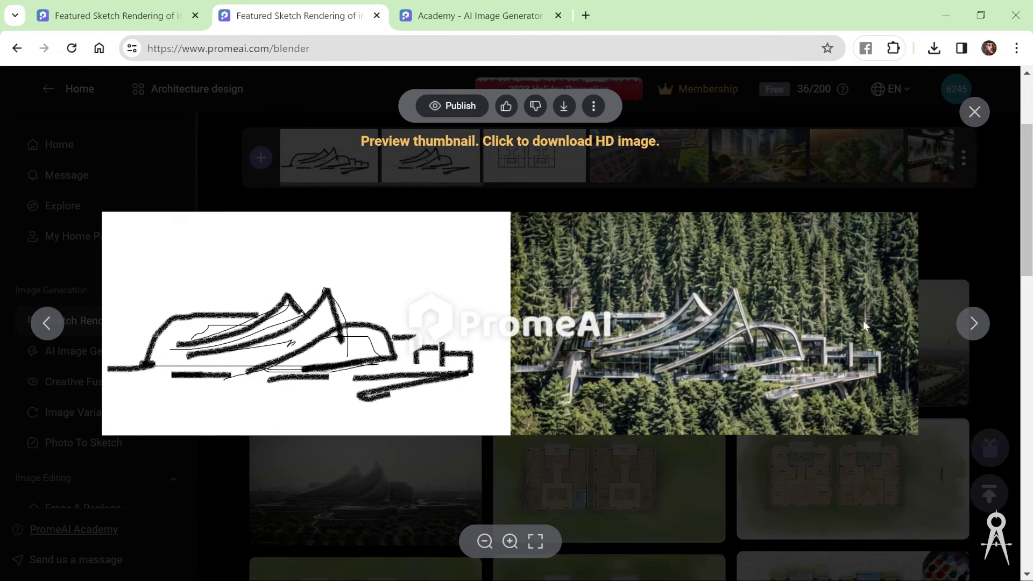
left_click(938, 247)
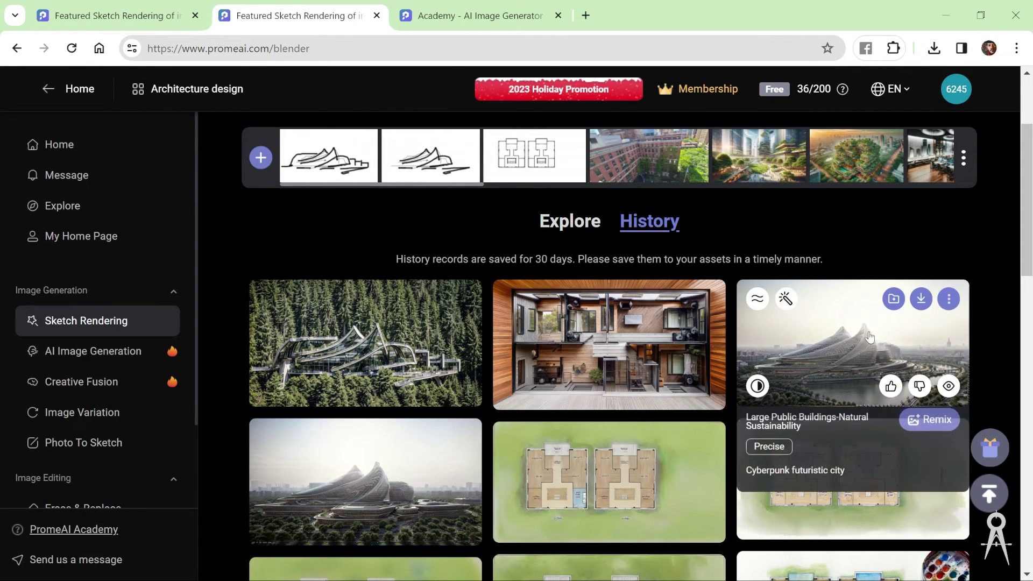
left_click(127, 22)
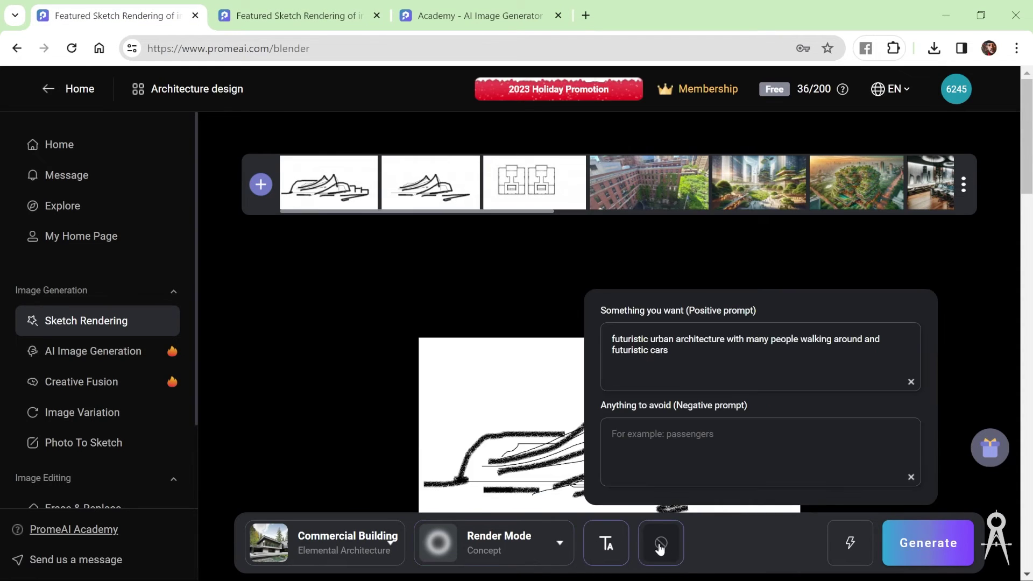
mouse_move(667, 549)
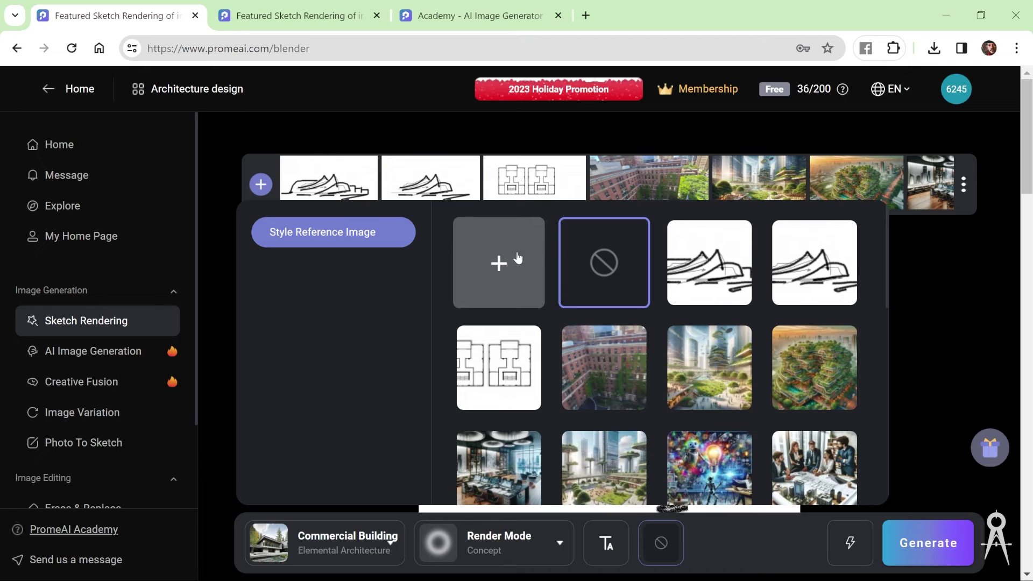
left_click(524, 290)
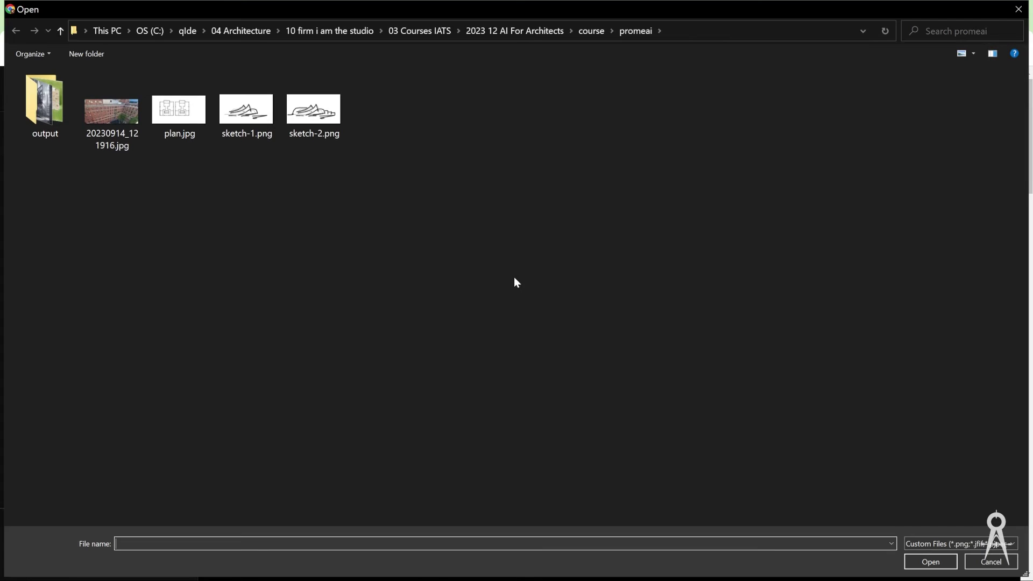
left_click(999, 567)
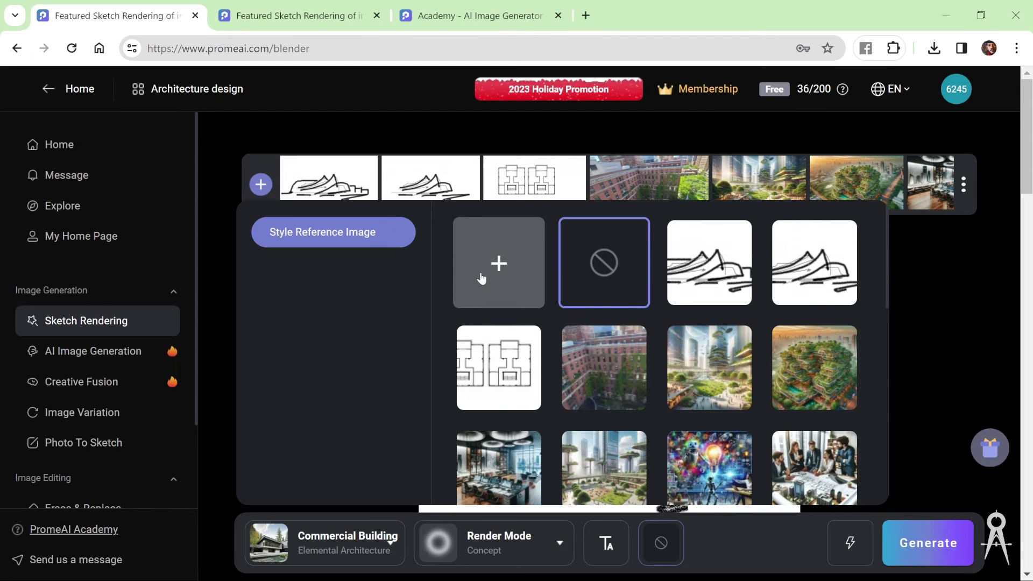
left_click(416, 91)
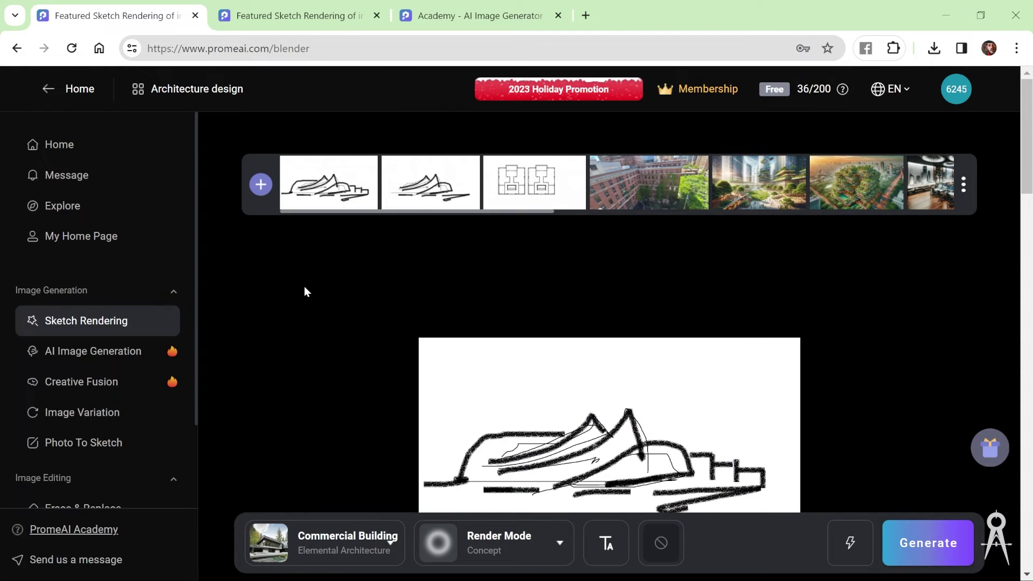
Download the Large Public Buildings-Natural Sustainability render from the generation history at the Standard size, 692 x 378.
left_click(400, 12)
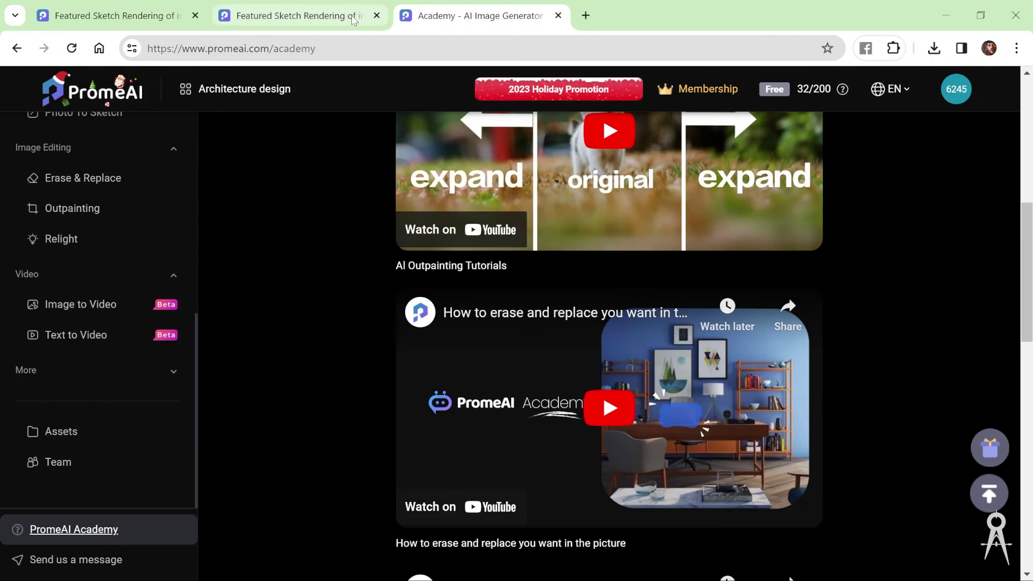
left_click(294, 15)
left_click(921, 299)
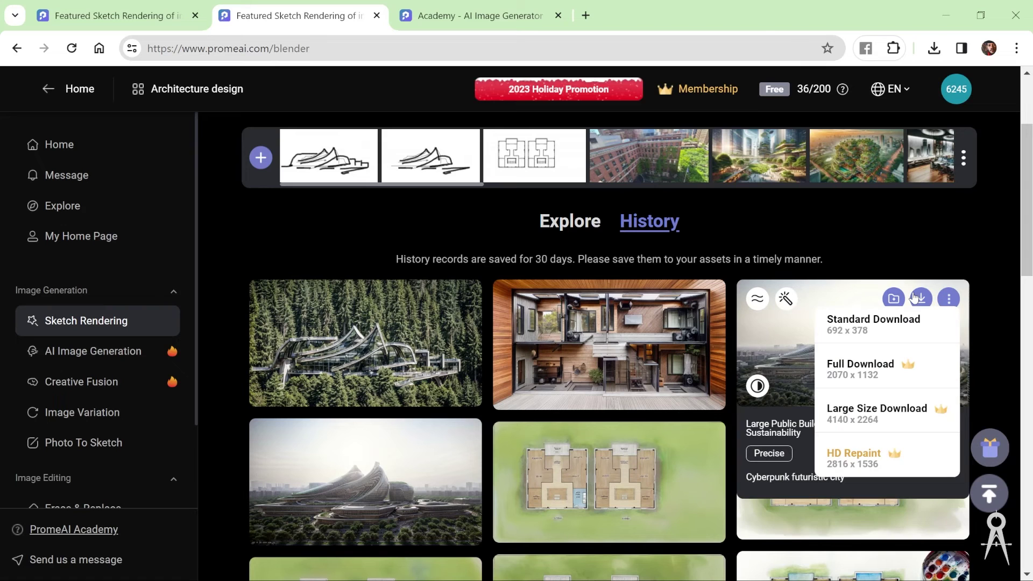
left_click(891, 326)
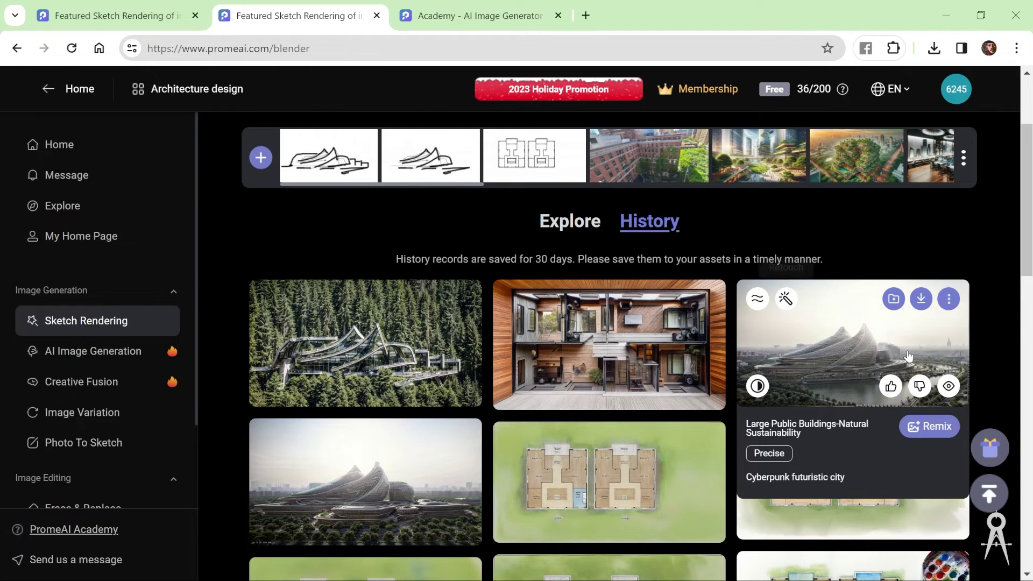
Upload the downloaded Natural Sustainability render from the course folder as the style reference image for the extended sketch.
left_click(171, 24)
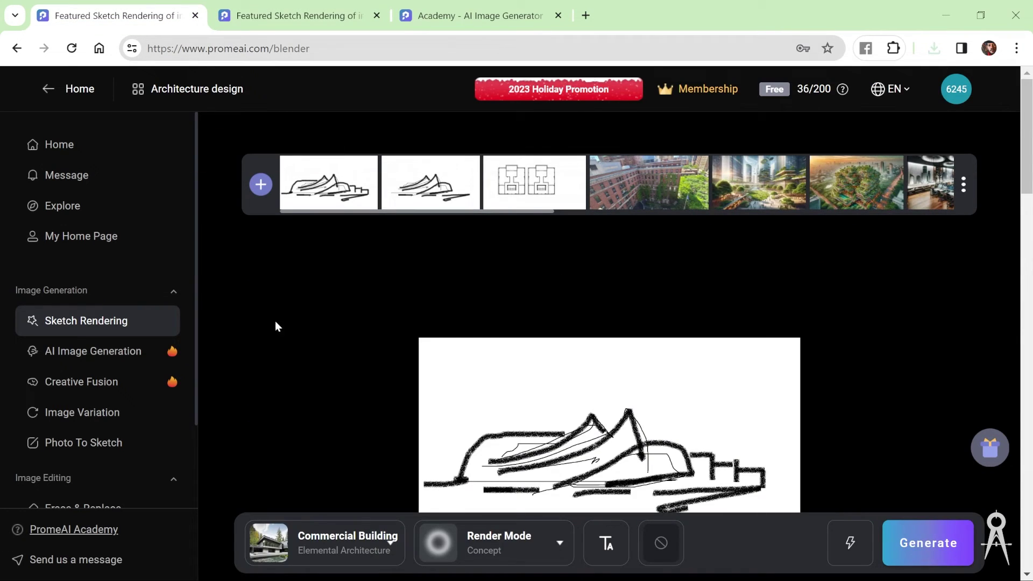
left_click(491, 544)
left_click(666, 544)
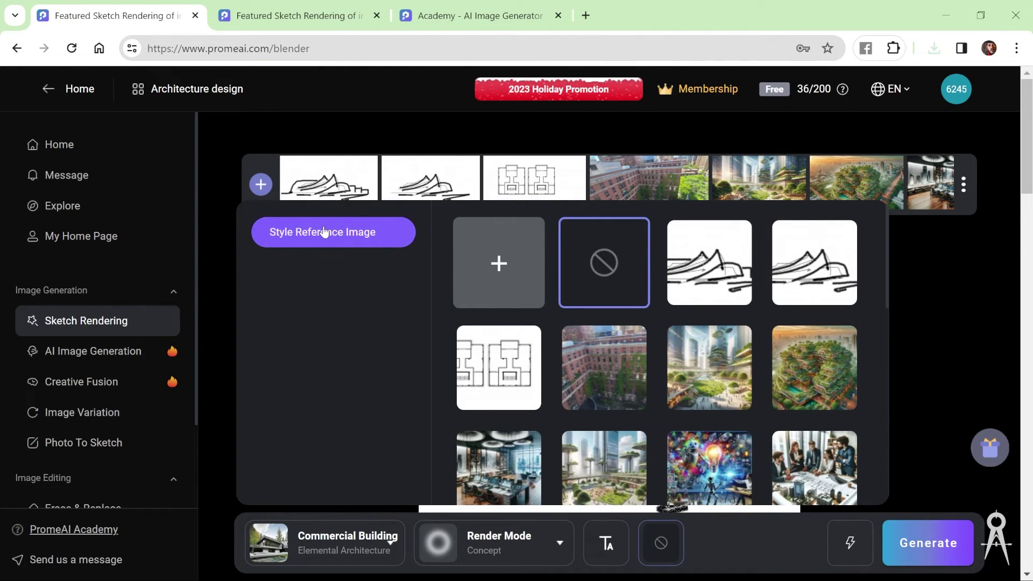
left_click(512, 243)
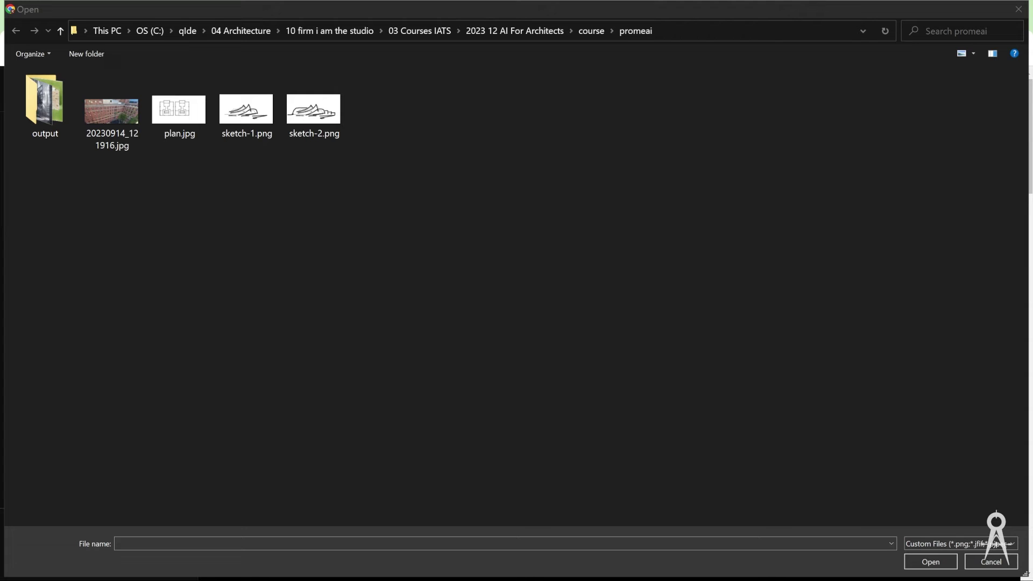
left_click(591, 32)
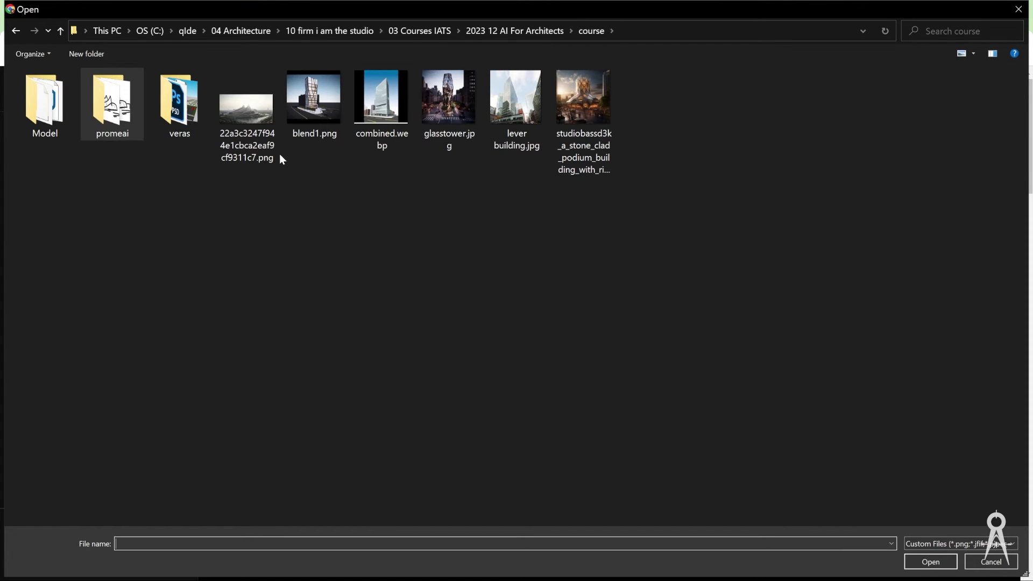
double_click(252, 111)
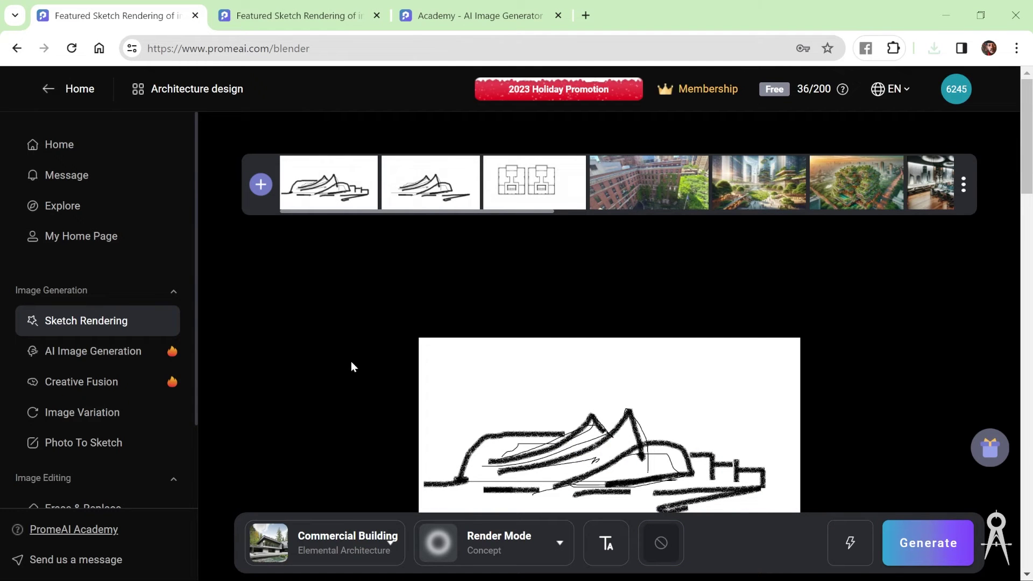
left_click(665, 542)
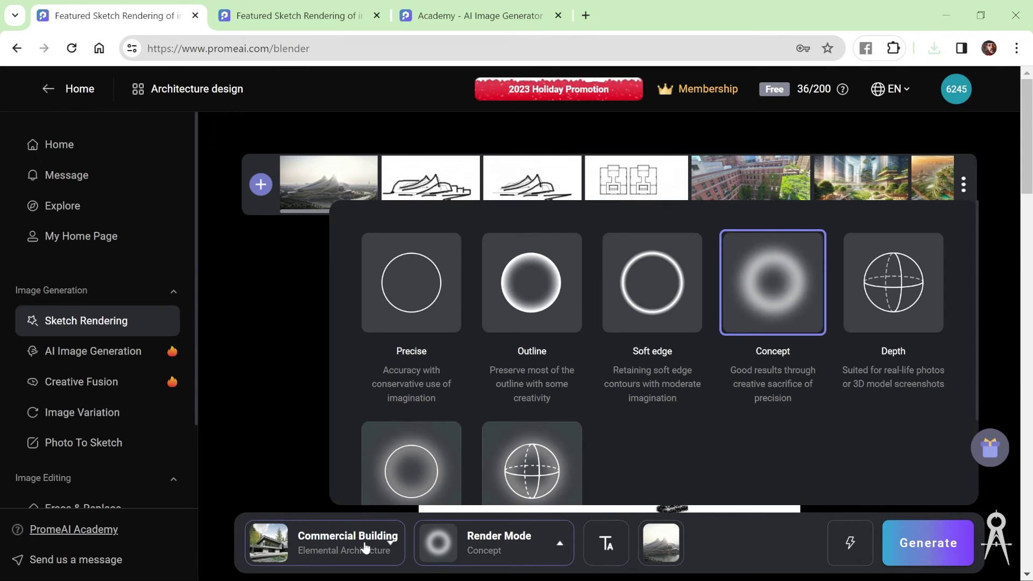
Shorten the positive prompt to "futuristic urban architecture" by removing the part about people and cars.
mouse_move(370, 549)
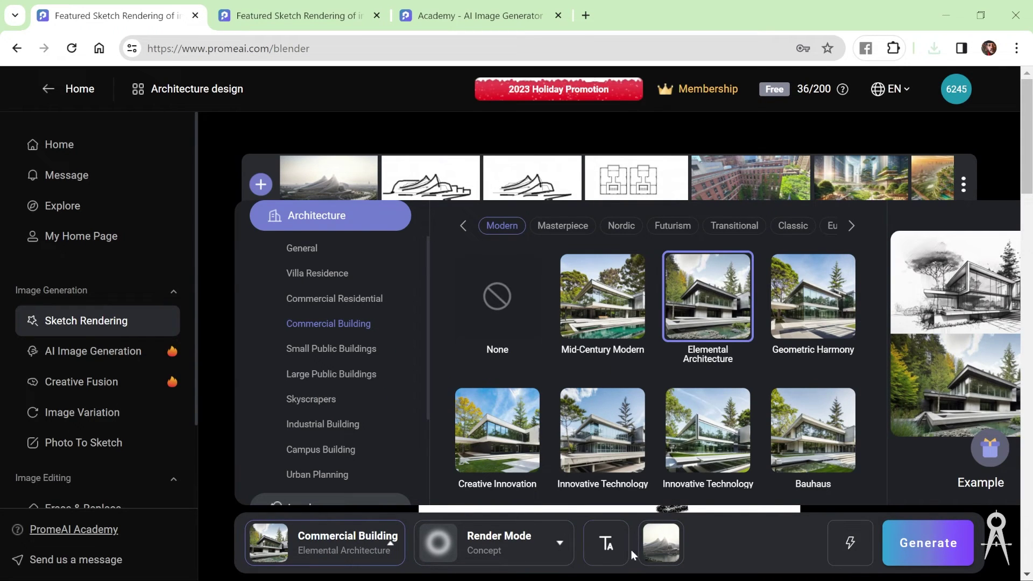
mouse_move(608, 549)
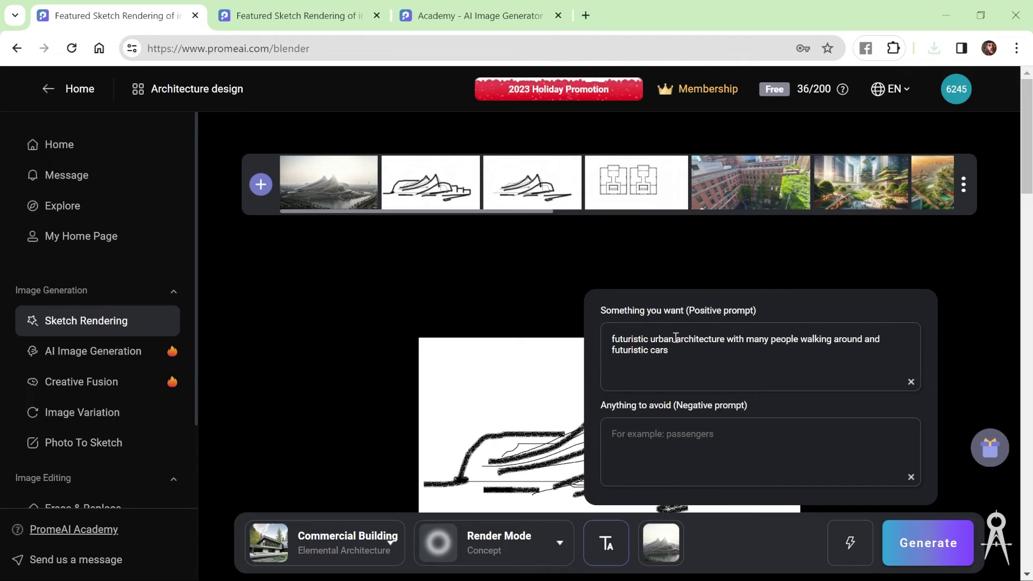
left_click_drag(728, 340, 933, 375)
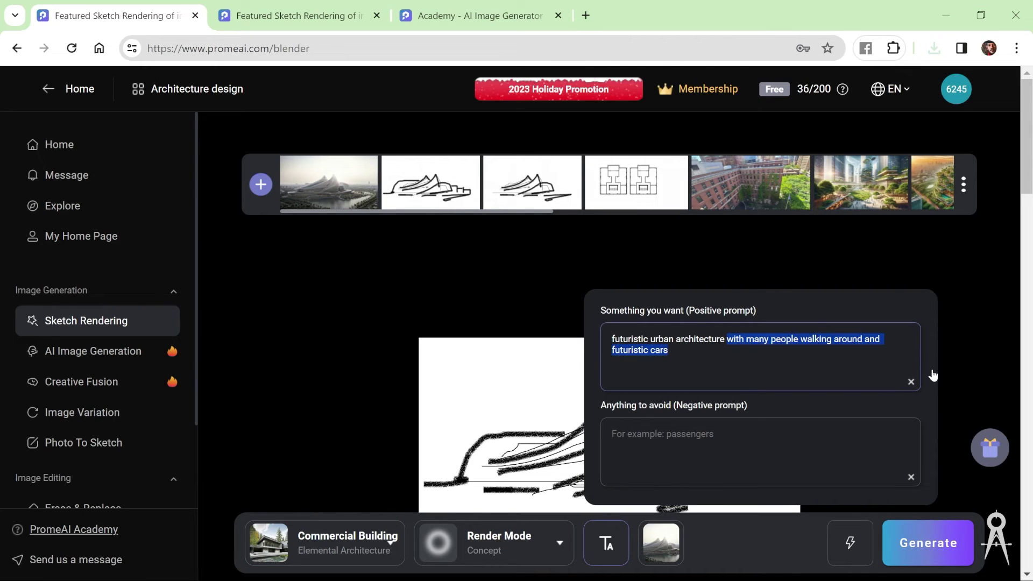
key("BackSpace")
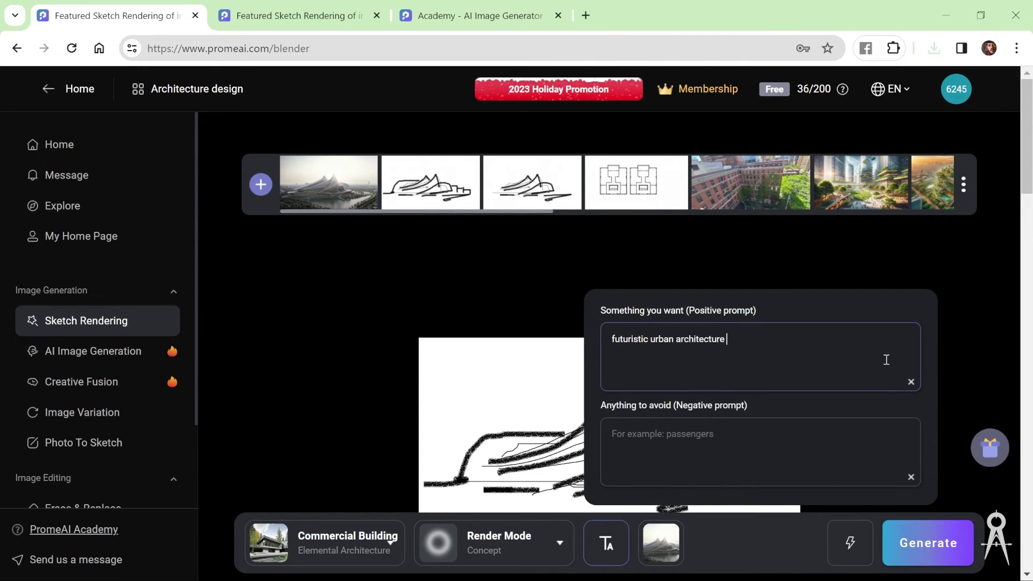
left_click(466, 459)
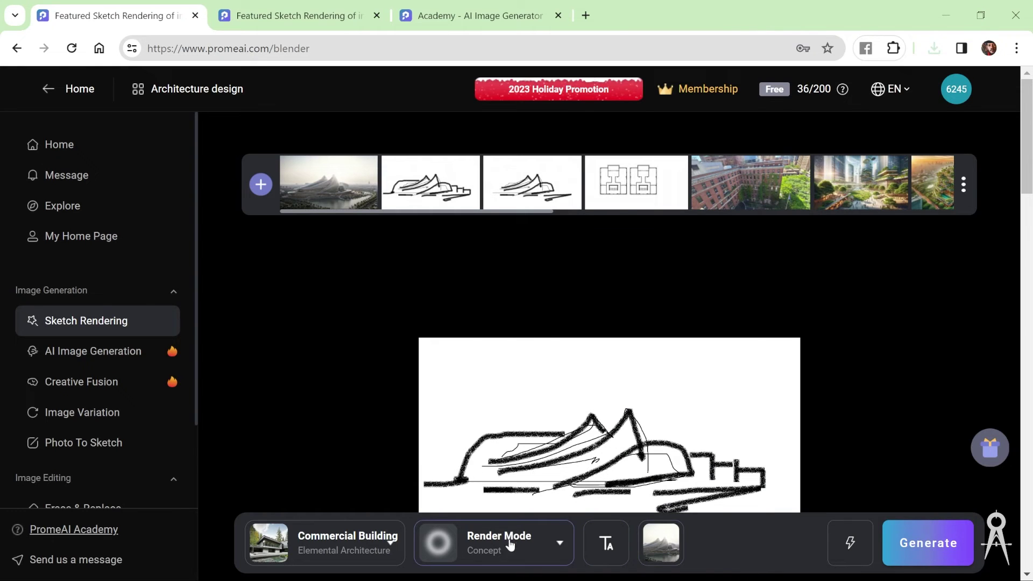
Set the render mode to Precise and generate the rendering with the style reference image.
left_click(552, 545)
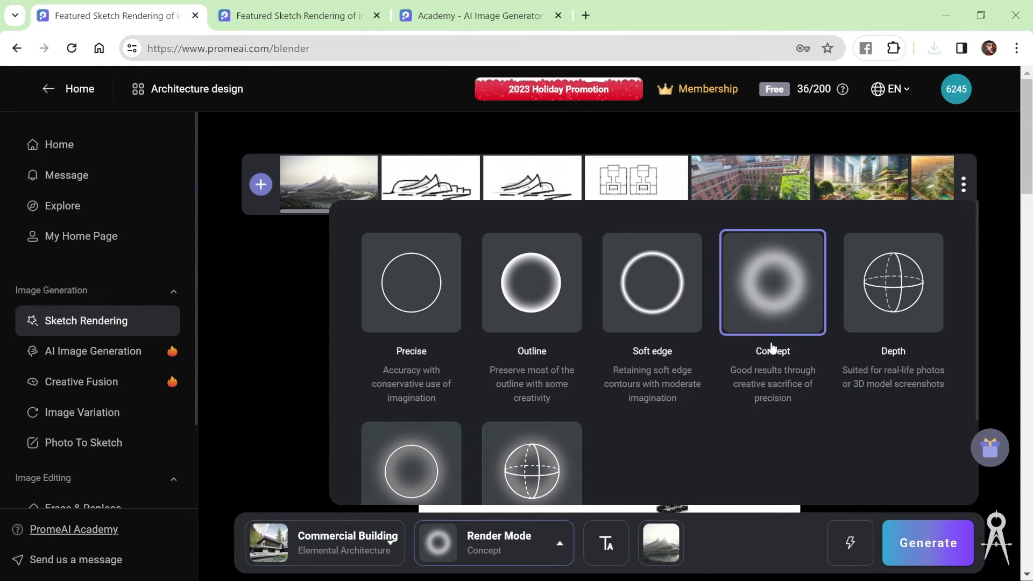
left_click(437, 284)
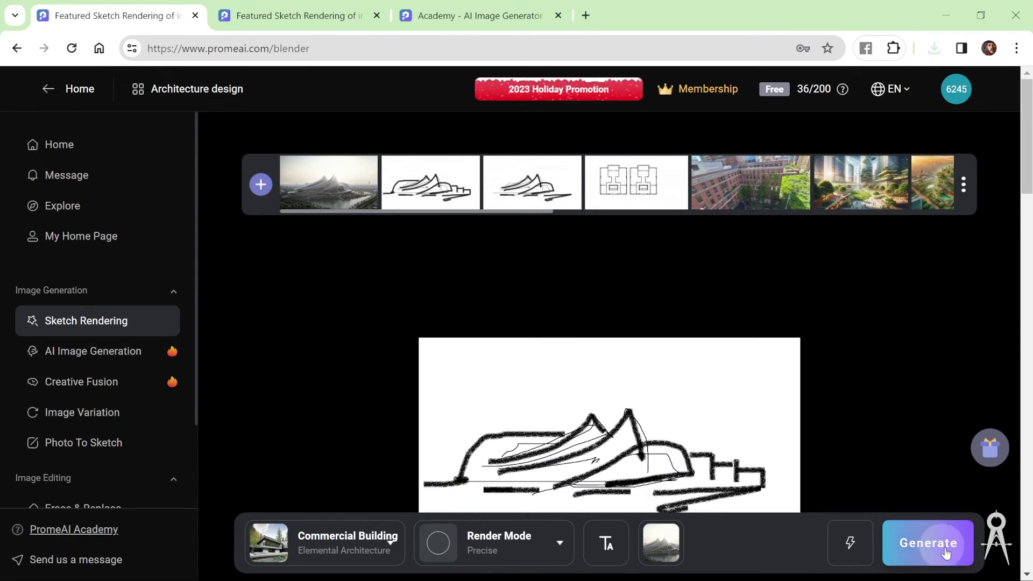
left_click(946, 553)
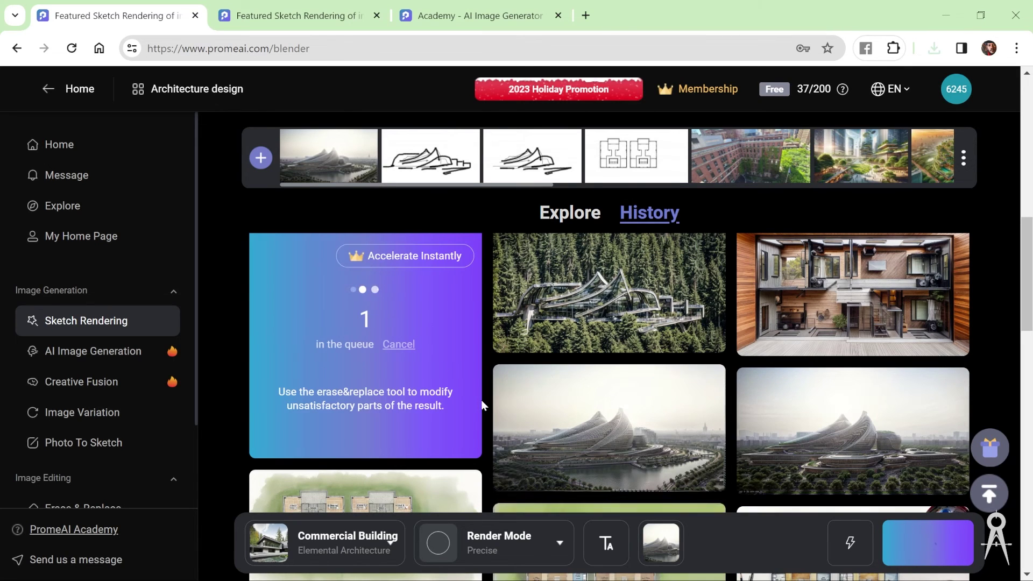
Check the plan's generation allowance and the new render's reuse options, and compare the render with its source sketch.
scroll(651, 412, "up", 2)
scroll(651, 412, "down", 1)
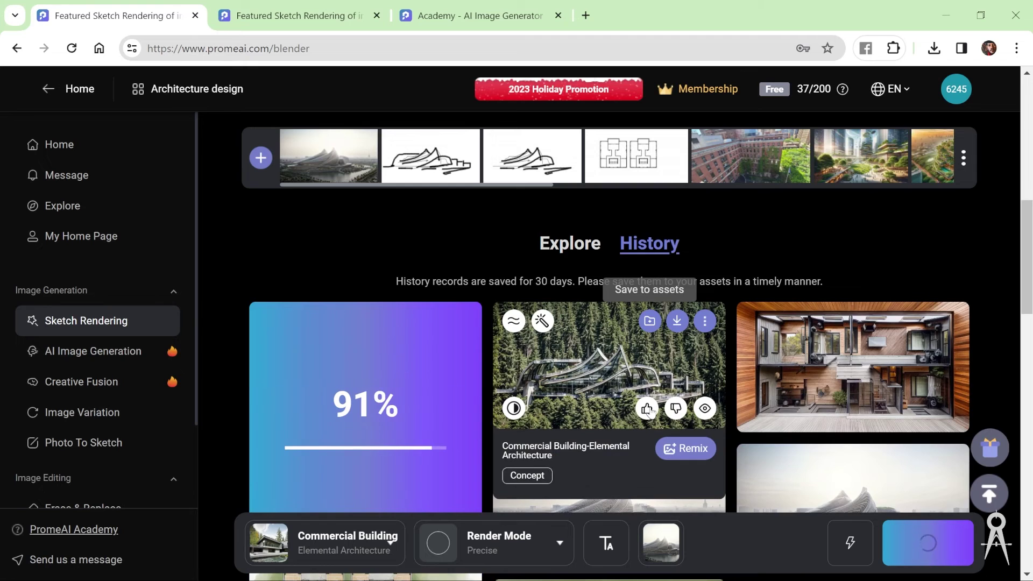
mouse_move(795, 89)
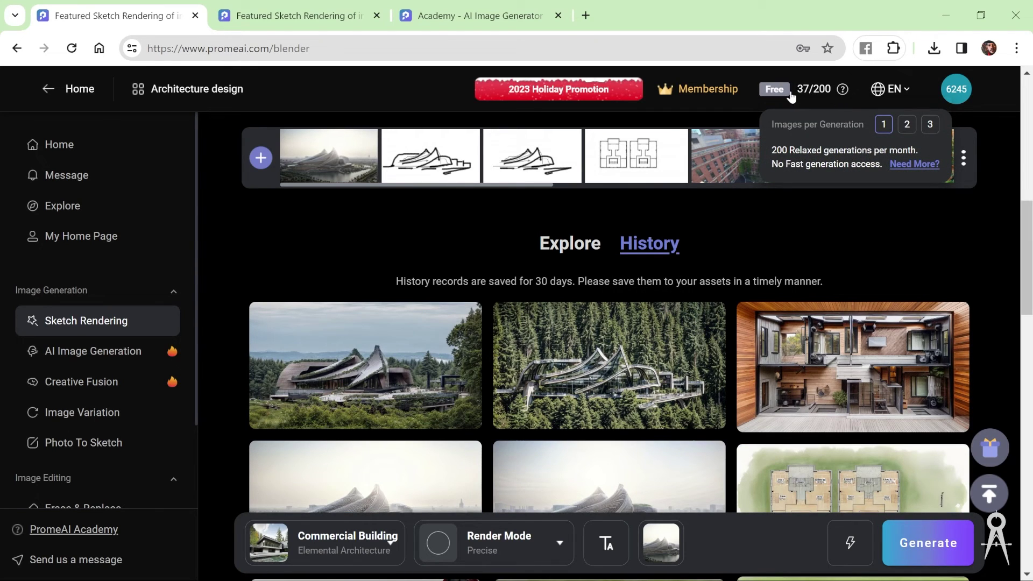
mouse_move(510, 330)
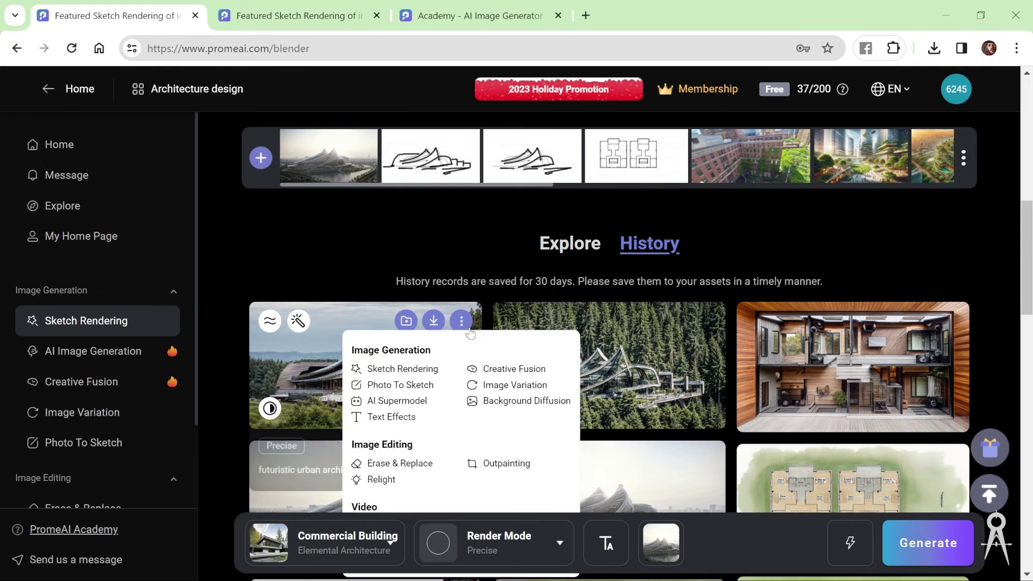
mouse_move(394, 401)
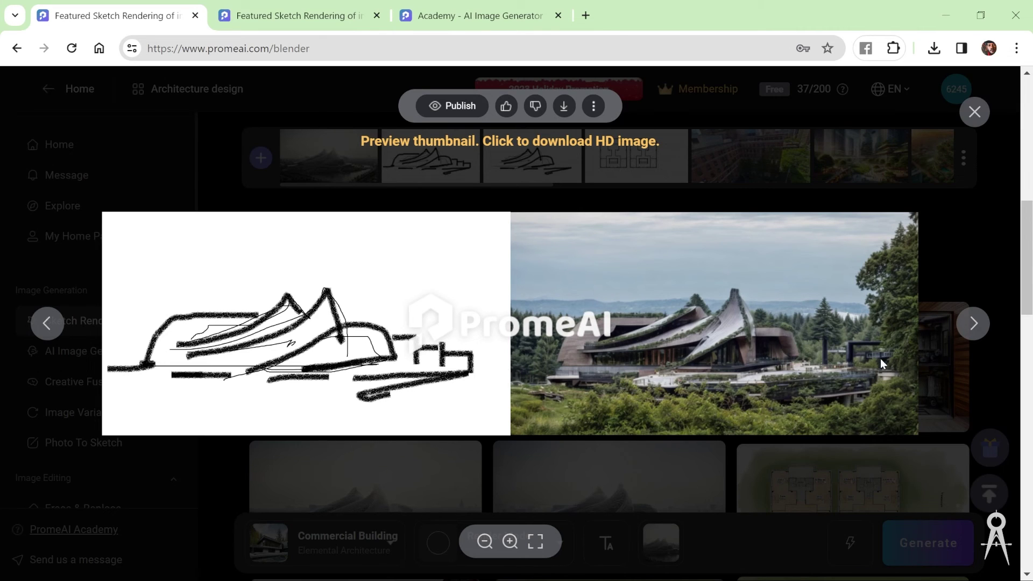
left_click(975, 111)
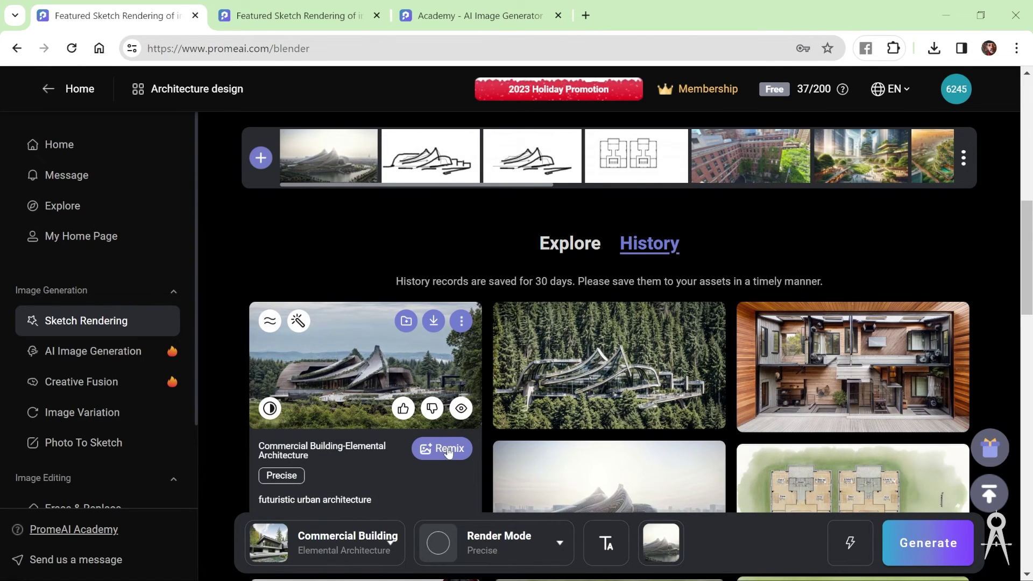
Remix the latest Precise render of the extended sketch and set its Commercial Building style to Natural Sustainability.
left_click(442, 449)
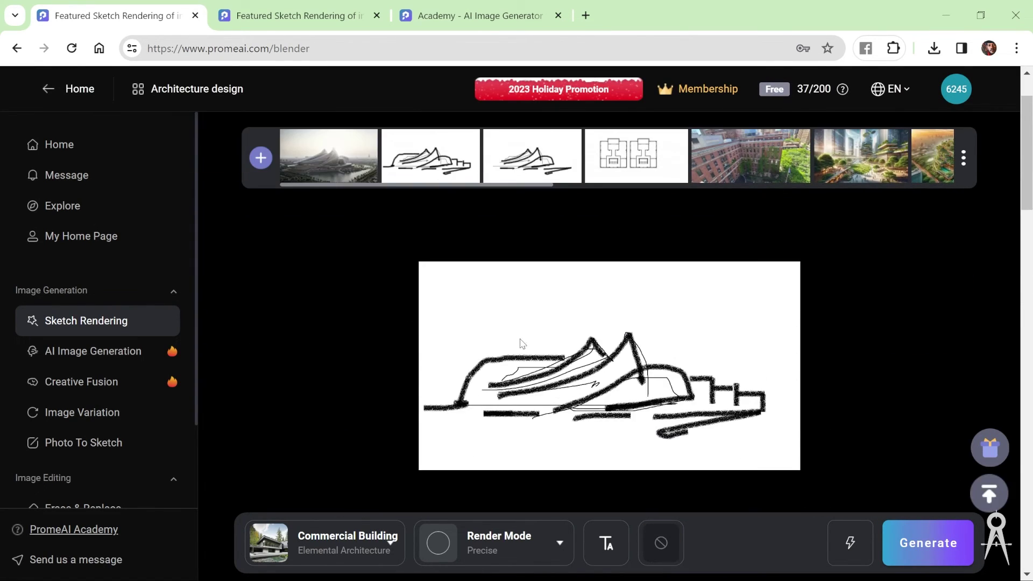
left_click(385, 553)
left_click(425, 553)
left_click(302, 556)
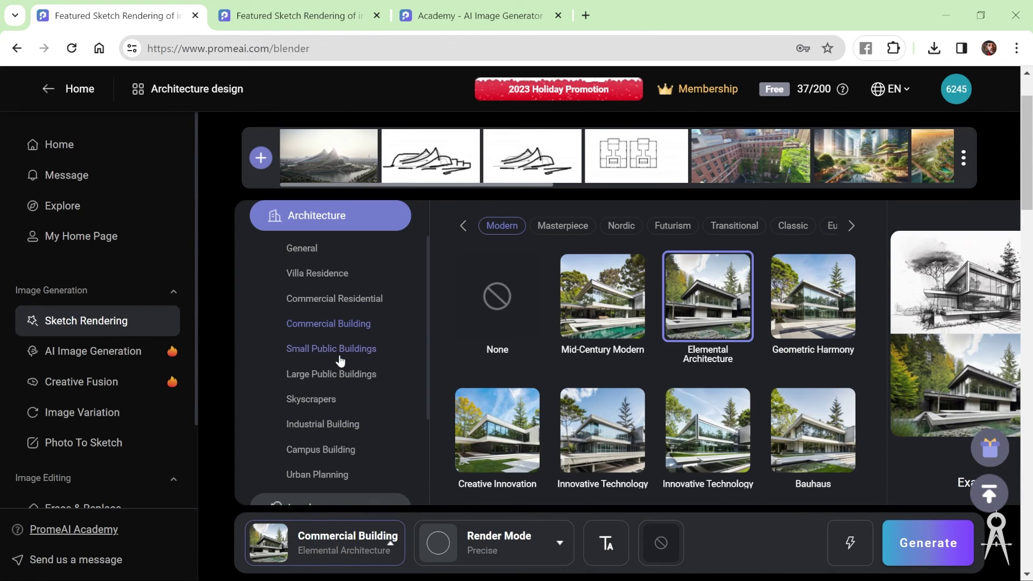
left_click(343, 332)
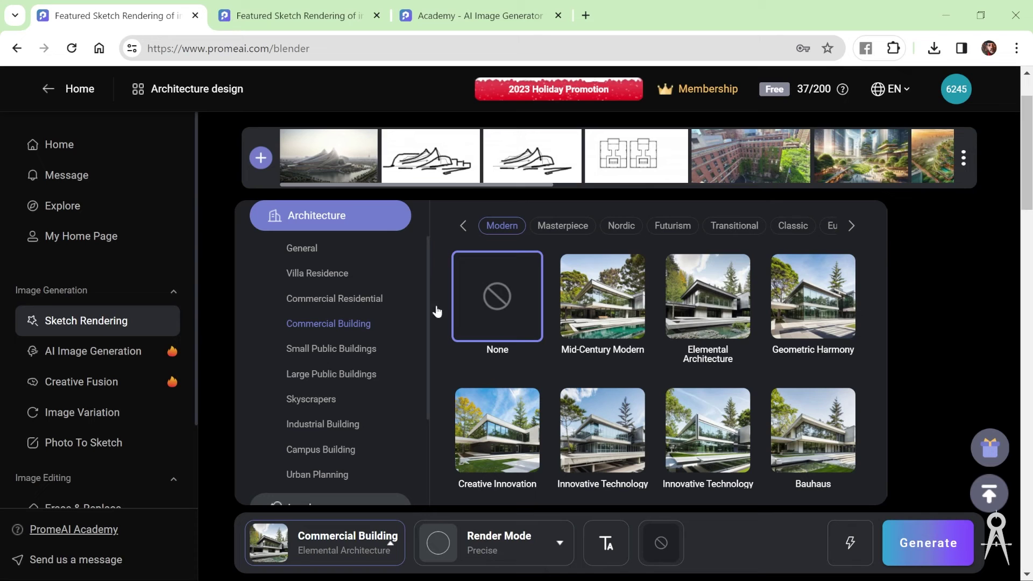
mouse_move(789, 306)
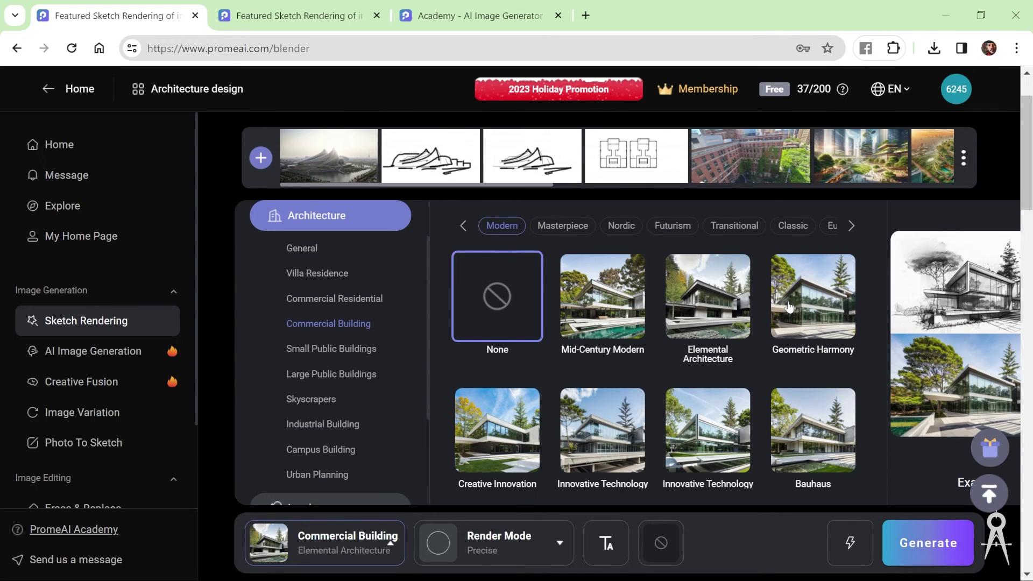
scroll(764, 366, "down", 2)
scroll(719, 410, "up", 2)
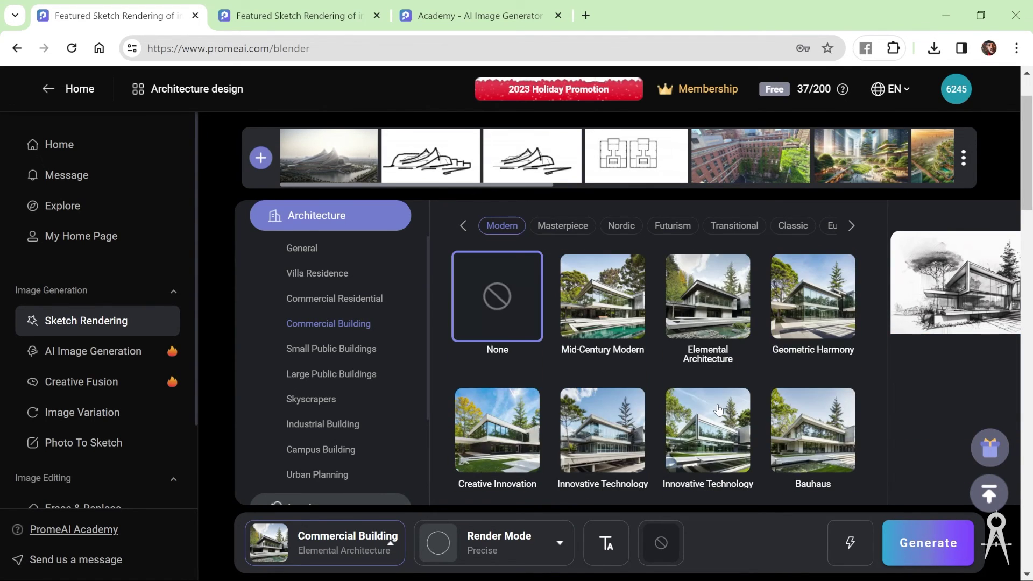
scroll(645, 420, "down", 2)
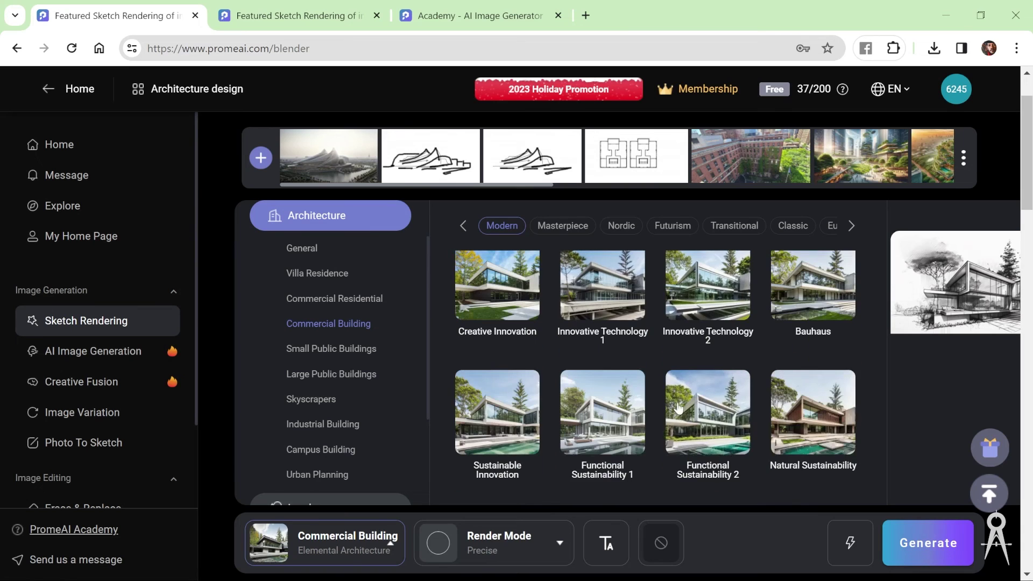
left_click(817, 432)
Change the style to Large Public Buildings with the Modern Bauhaus look, and browse the other regional style categories.
left_click(356, 351)
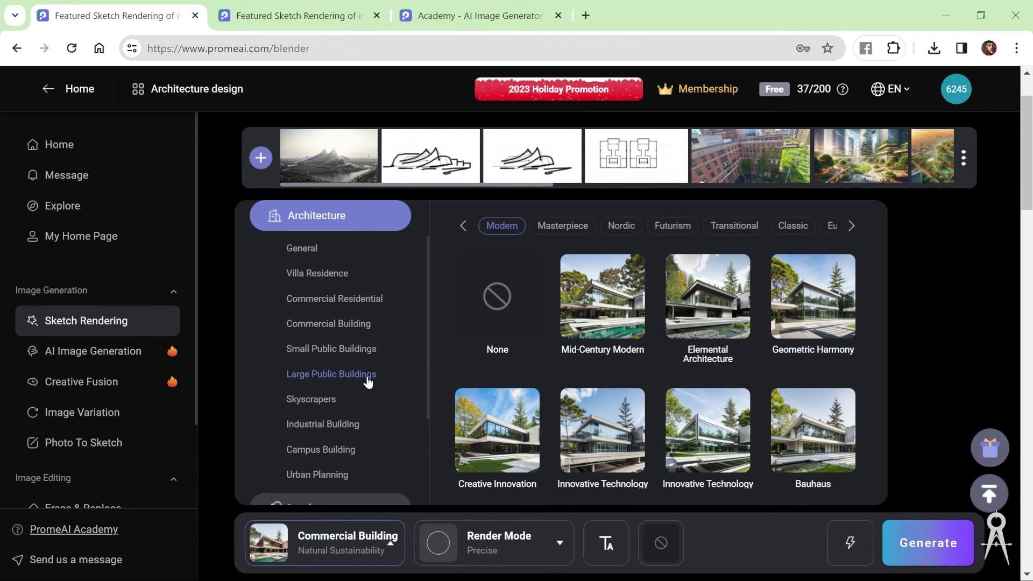
left_click(822, 455)
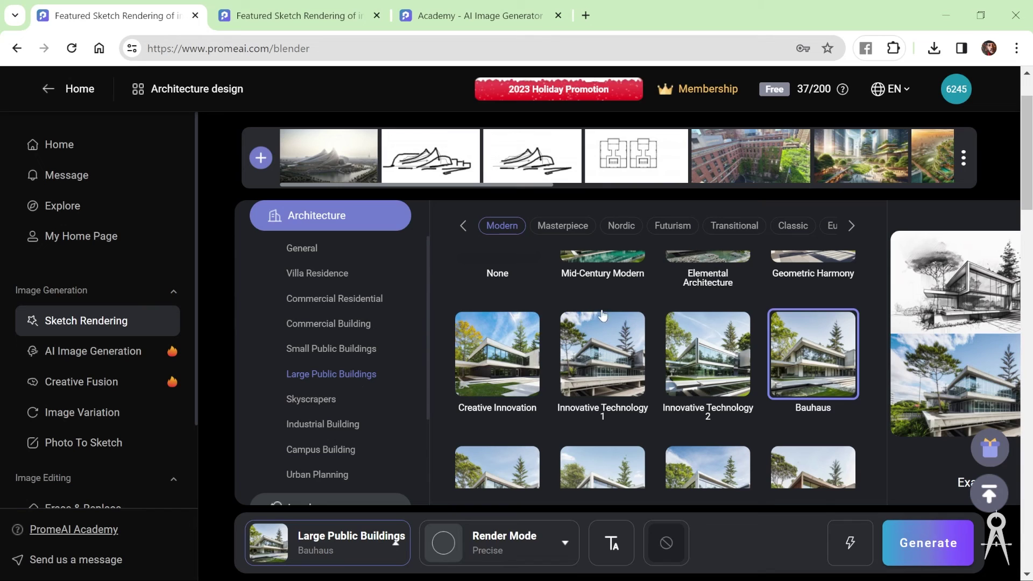
left_click(860, 226)
left_click(857, 225)
left_click(855, 225)
left_click(756, 228)
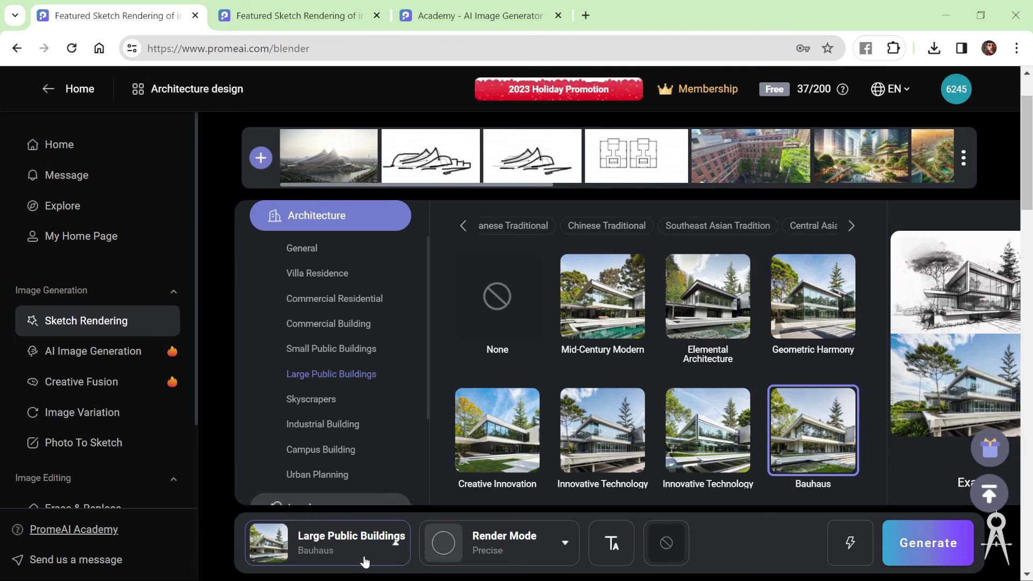
Set the render mode to Precision Concept and generate the rendering.
mouse_move(490, 558)
scroll(502, 408, "down", 2)
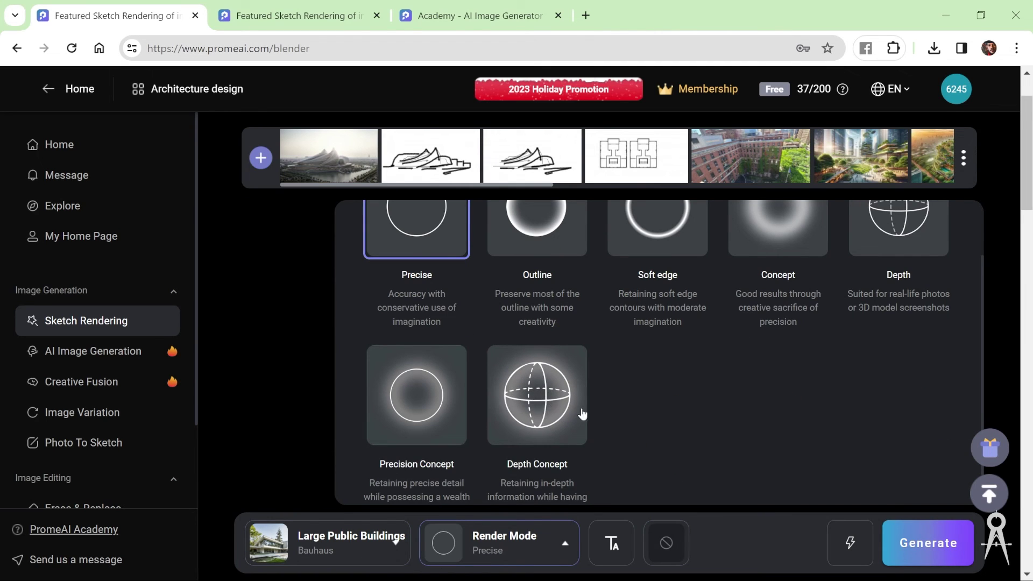
scroll(619, 415, "down", 1)
left_click(425, 375)
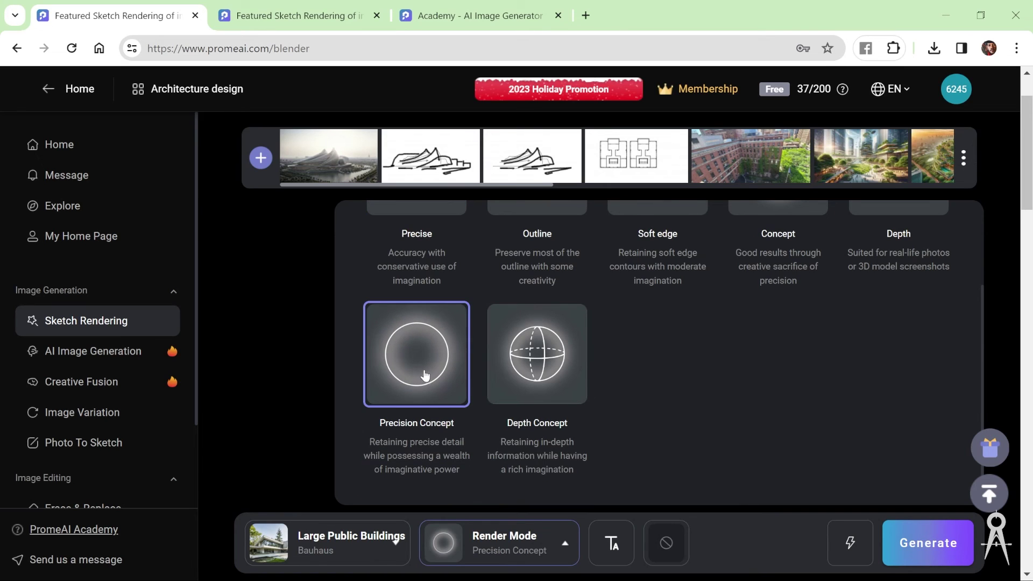
scroll(412, 362, "up", 2)
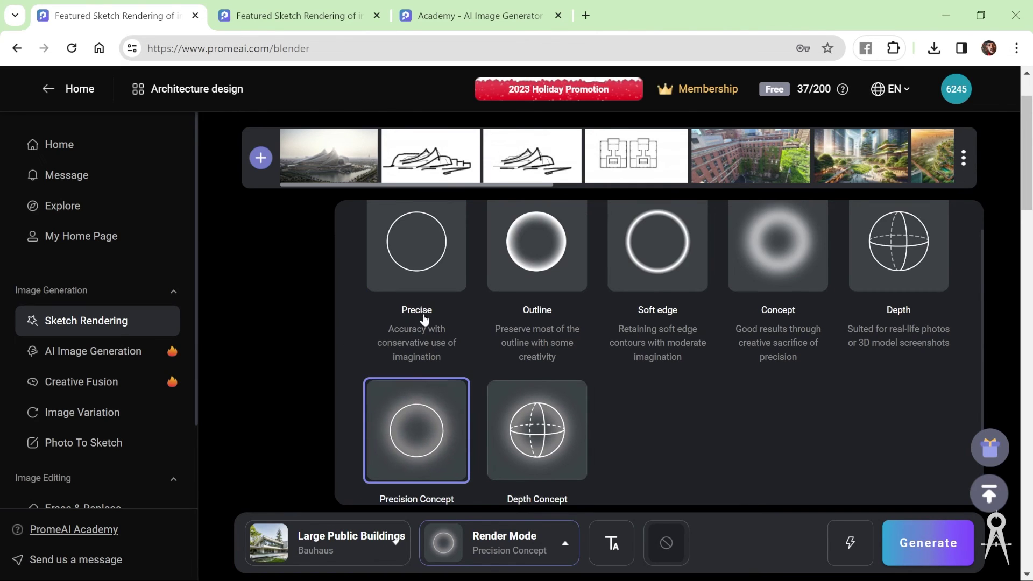
scroll(428, 318, "down", 2)
left_click(963, 549)
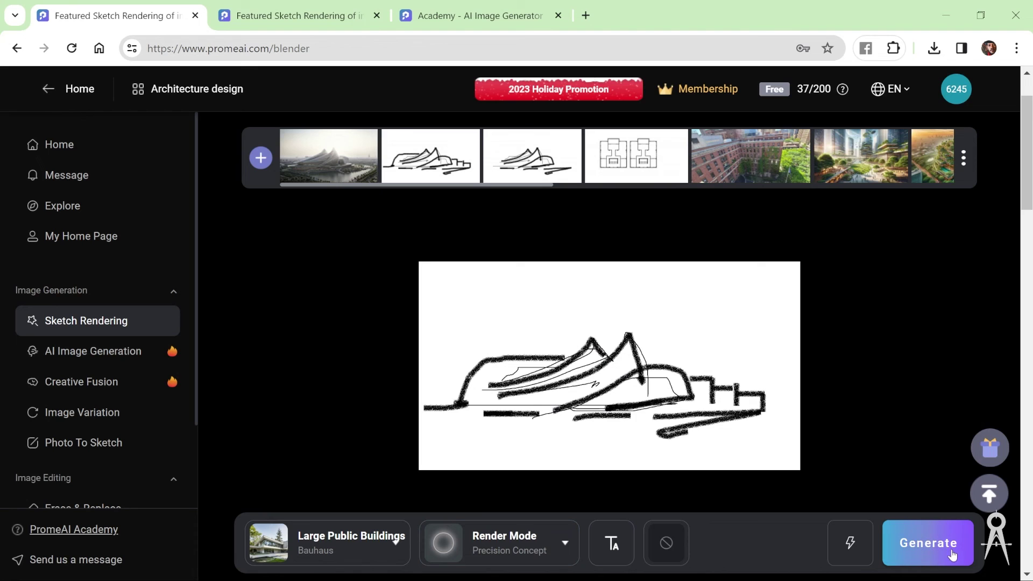
left_click(957, 555)
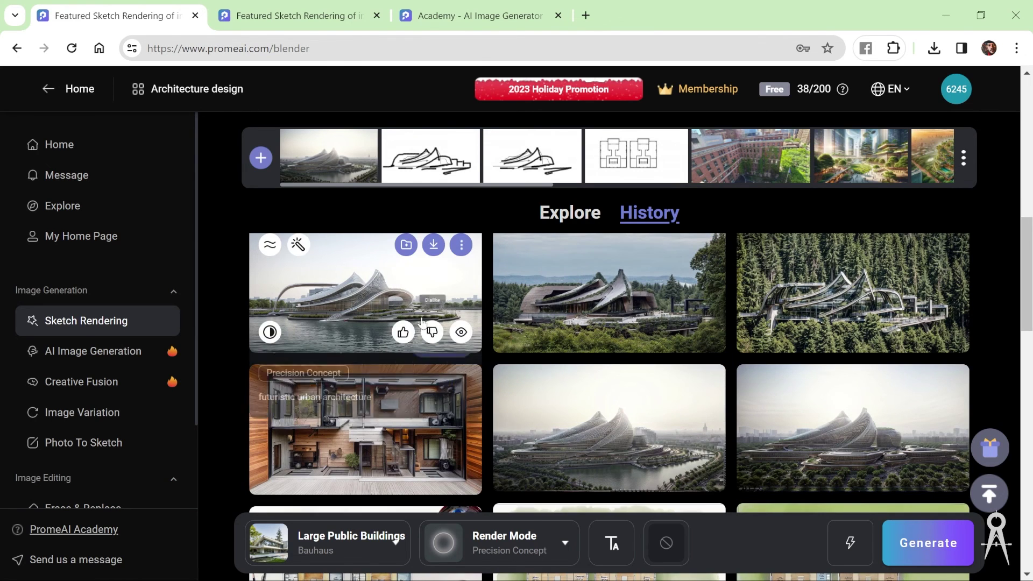
Compare the new Bauhaus render with its source sketch and check the download sizes offered for it.
left_click(374, 288)
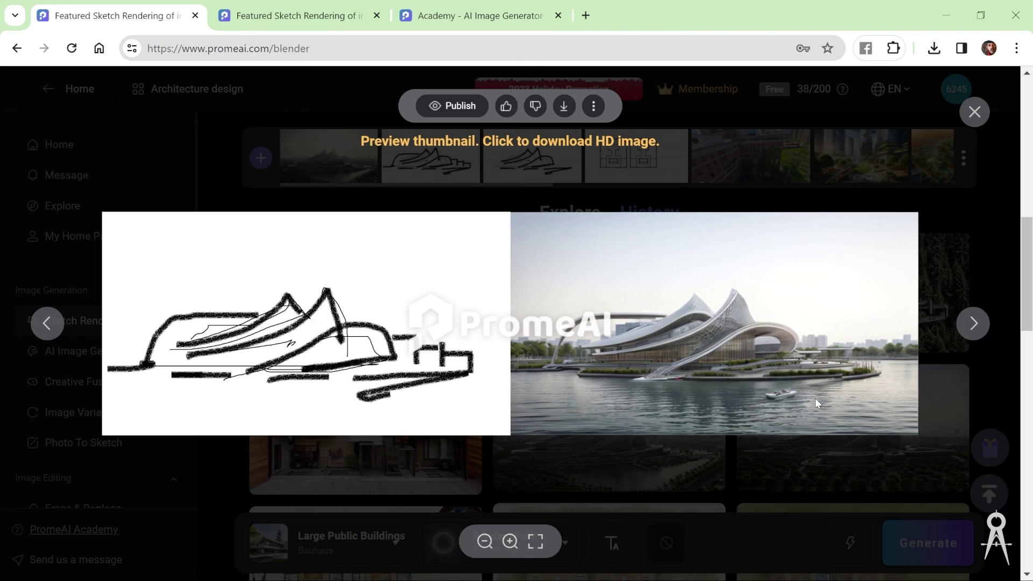
left_click(978, 249)
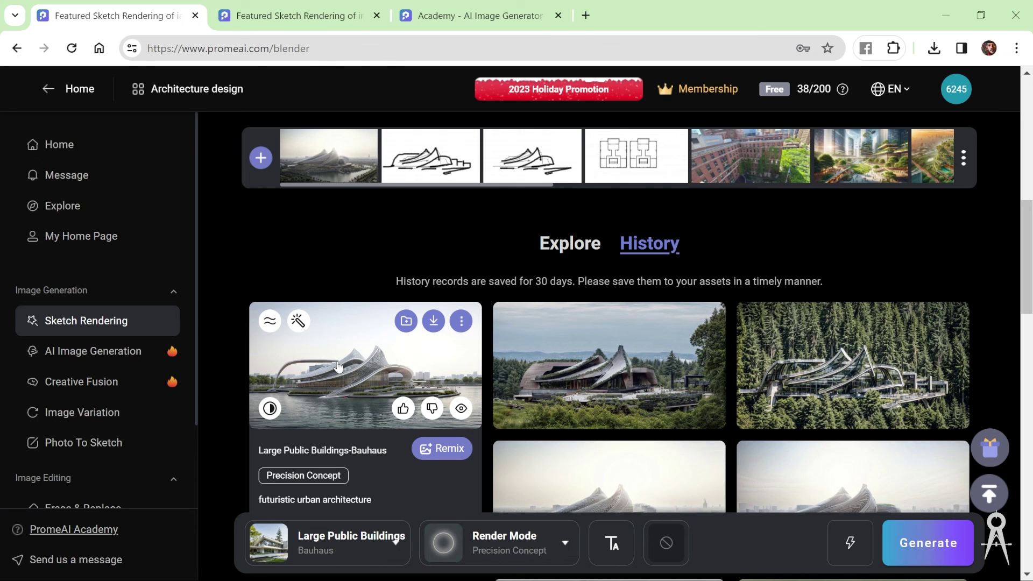
mouse_move(433, 322)
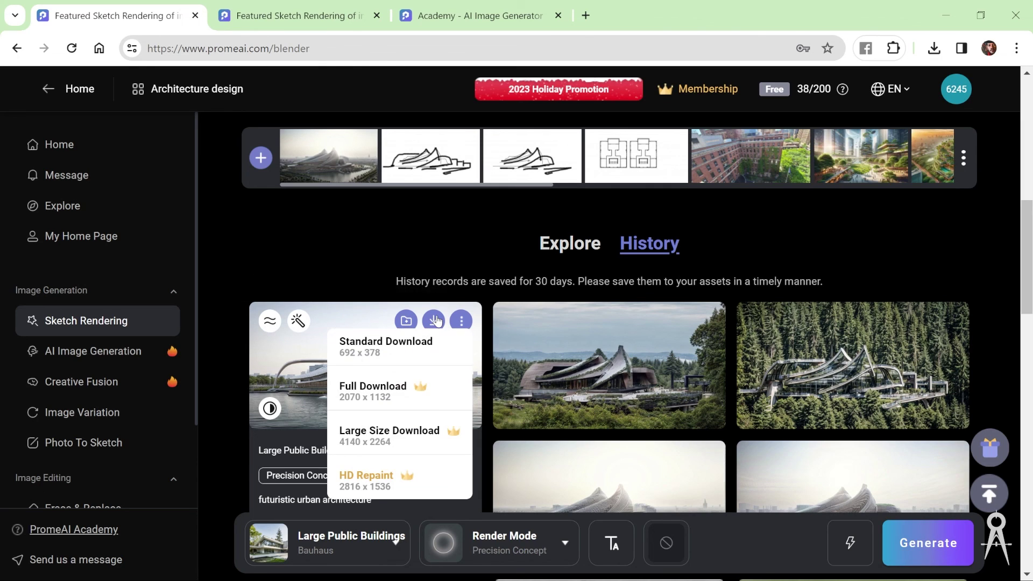
Review the monthly membership plans reached from the Bauhaus render's quick options, and close the membership page.
left_click(272, 321)
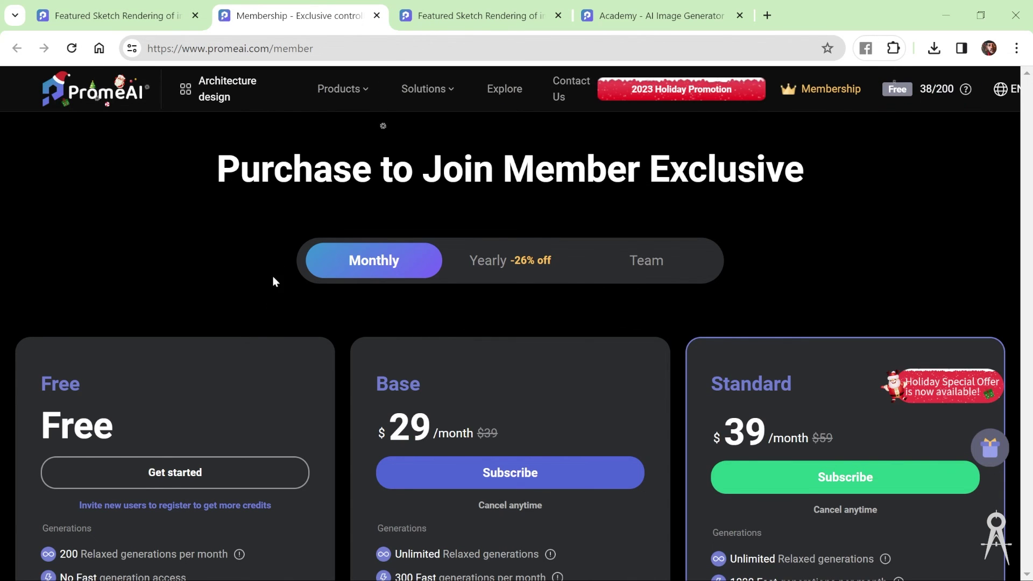
scroll(600, 240, "down", 10)
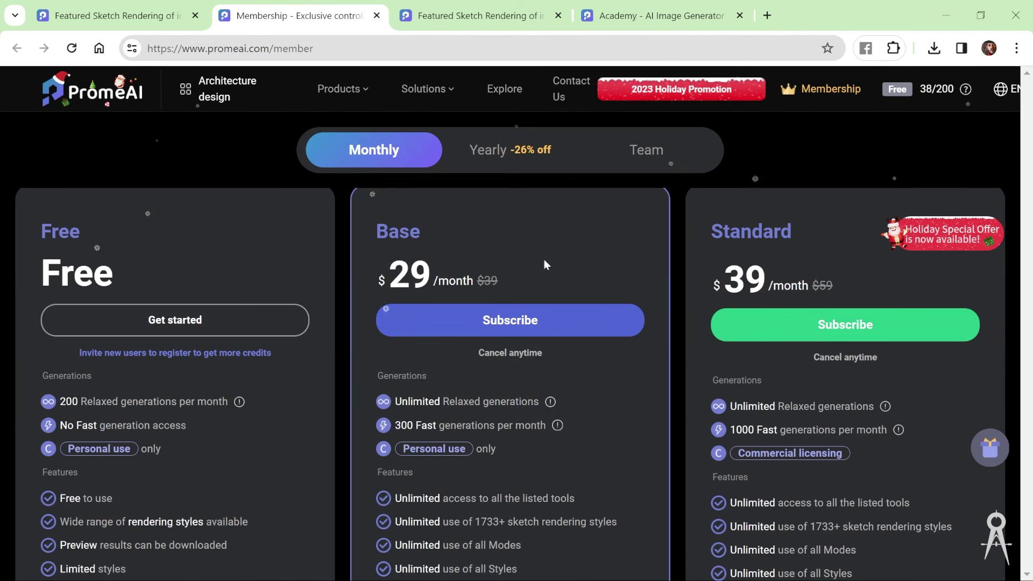
scroll(648, 385, "down", 5)
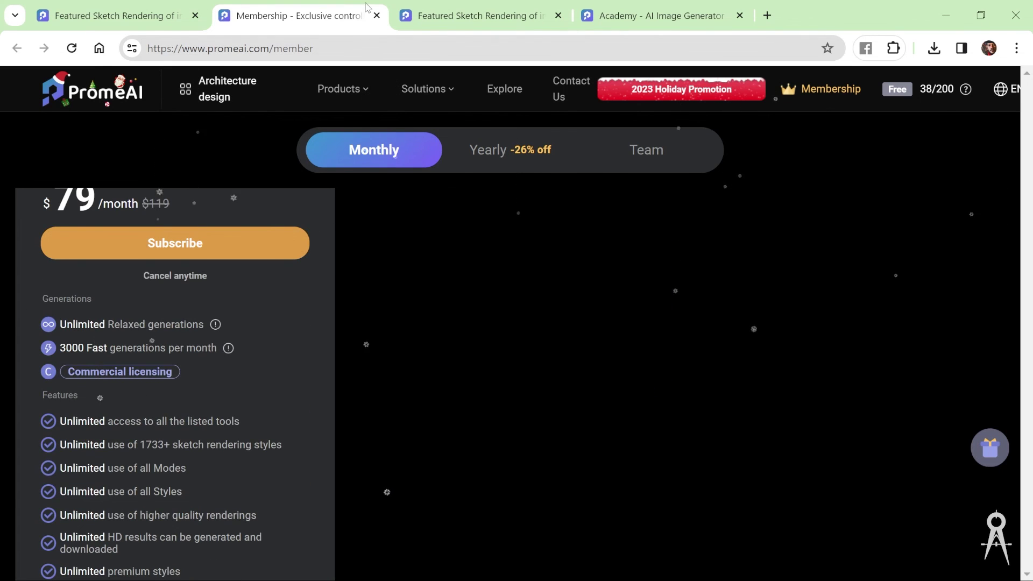
left_click(376, 15)
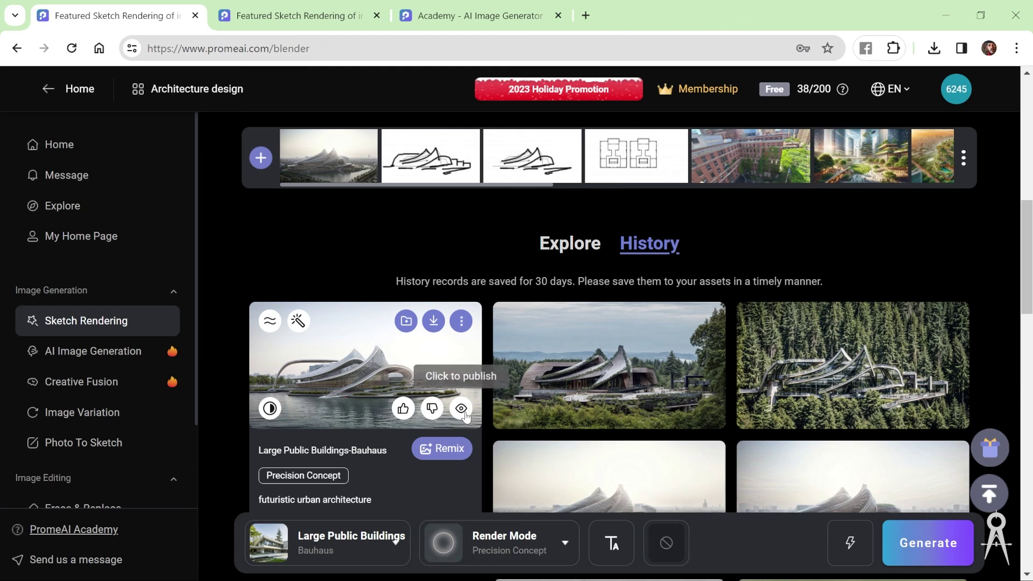
Show the browser in full screen and send the Bauhaus render to Erase & Replace for editing.
key("F11")
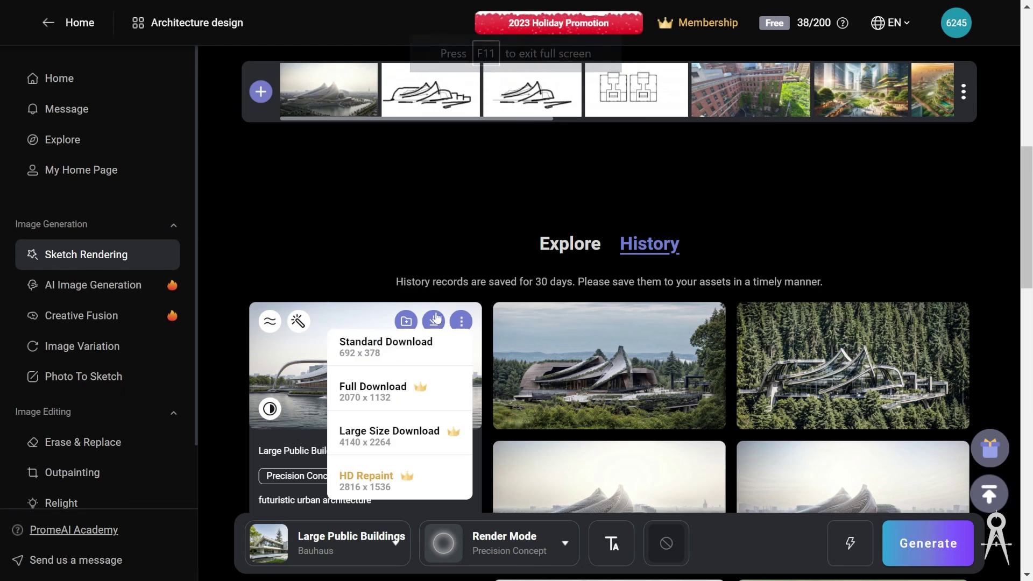
mouse_move(456, 328)
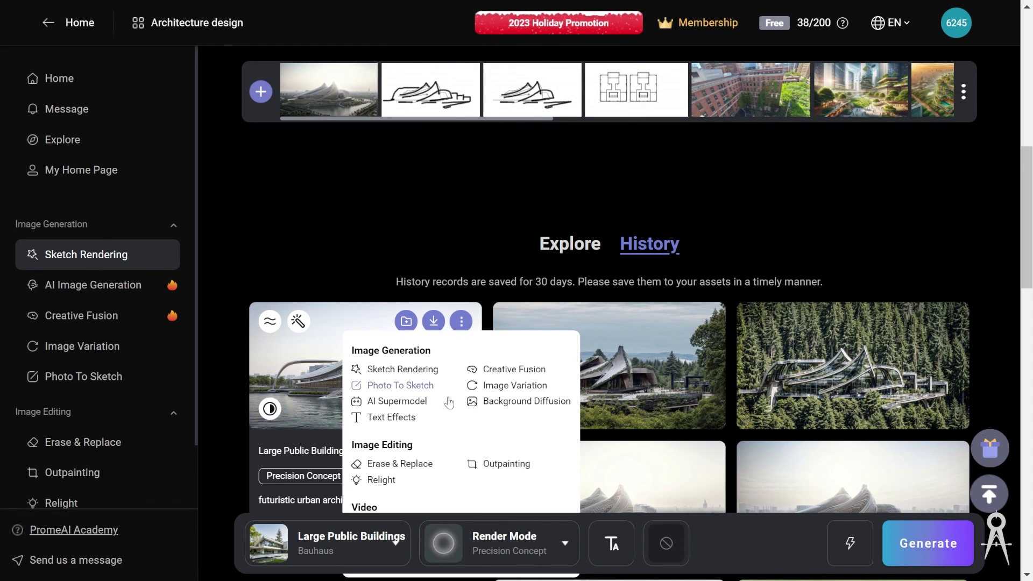
left_click(414, 471)
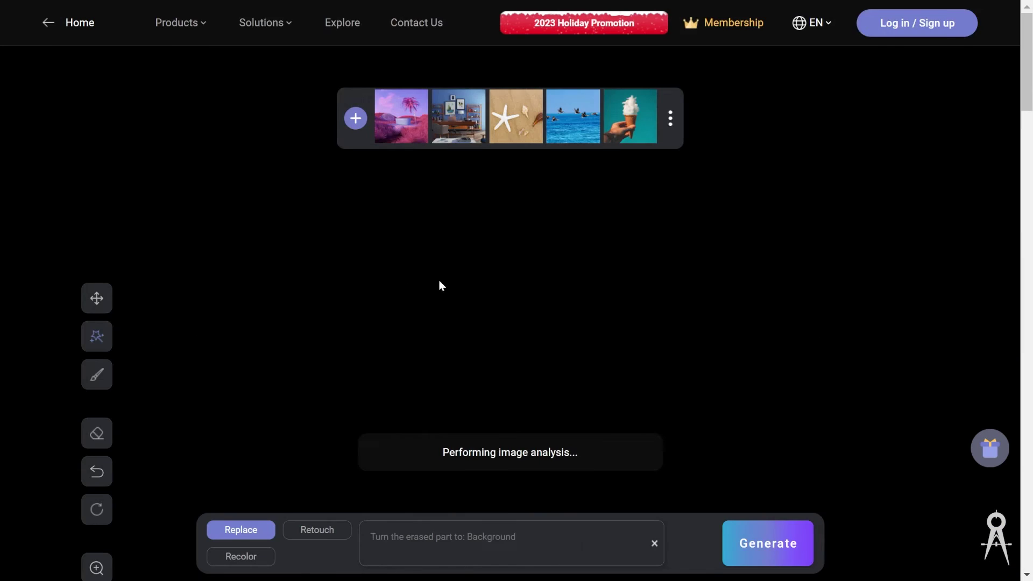
scroll(623, 237, "down", 2)
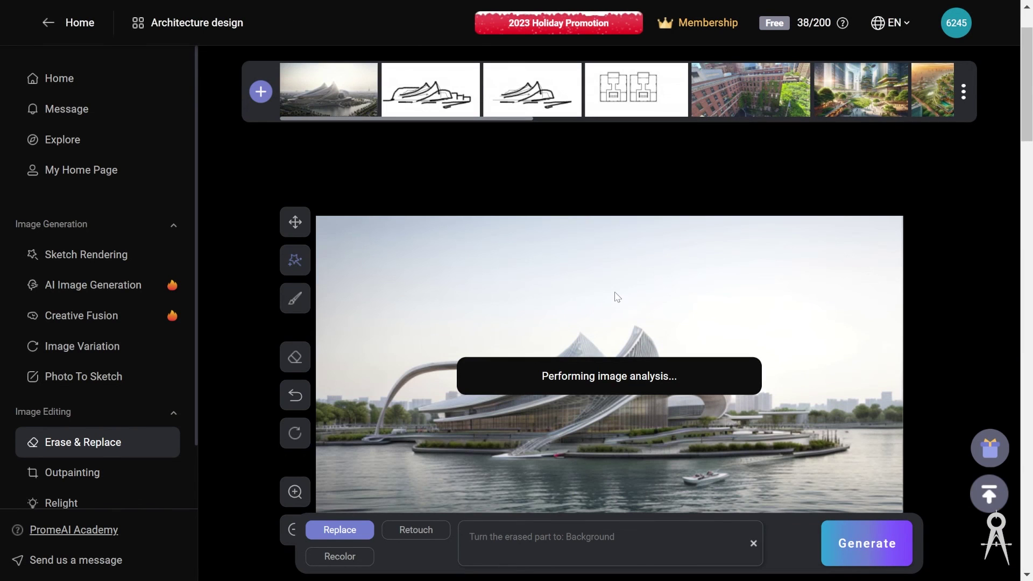